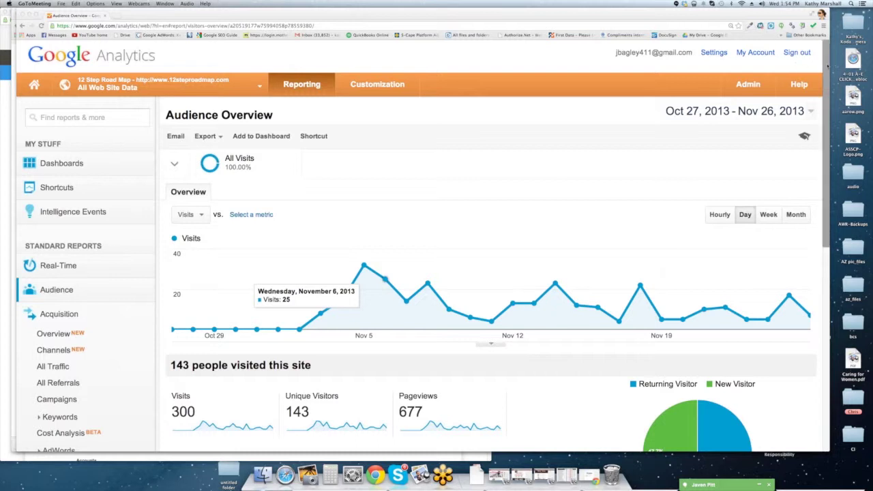
Step: Widen the browser window and examine the daily visits on the Audience Overview chart through the end of the period
{"action": "left_click_drag", "start_coordinate": [827, 66], "coordinate": [849, 66]}
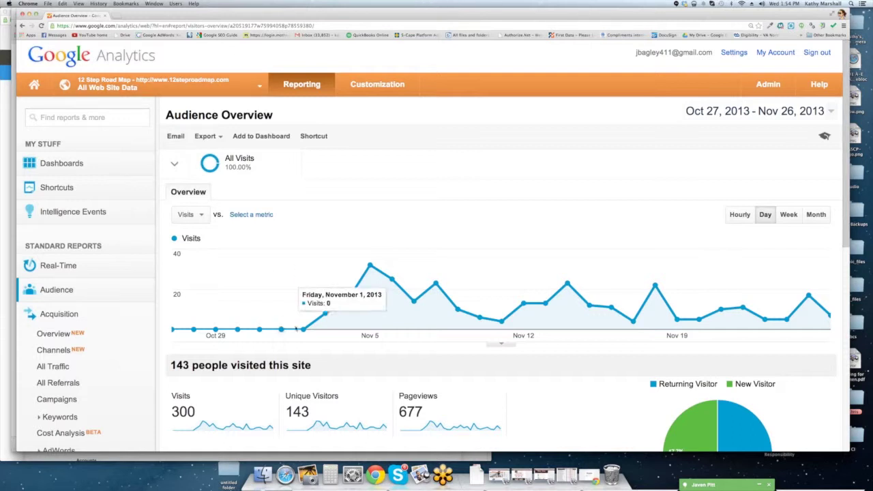
{"action": "mouse_move", "coordinate": [304, 329]}
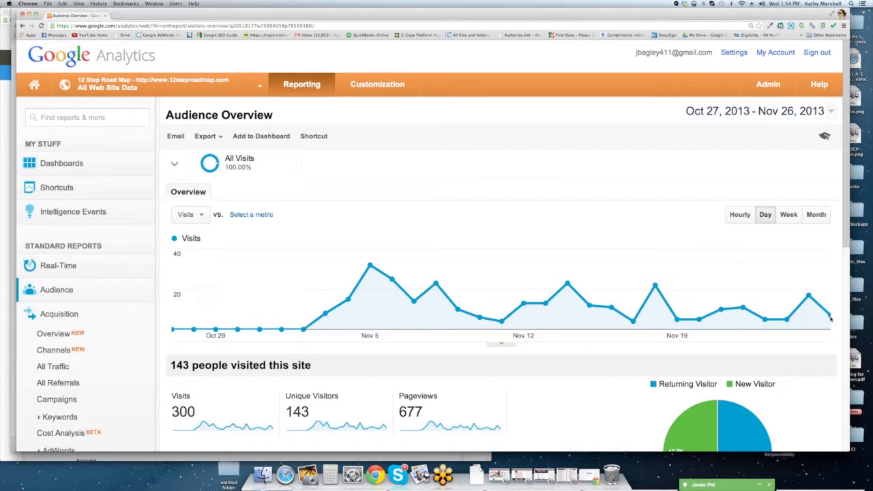
{"action": "mouse_move", "coordinate": [830, 315]}
{"action": "left_click", "coordinate": [260, 86]}
{"action": "left_click", "coordinate": [260, 86]}
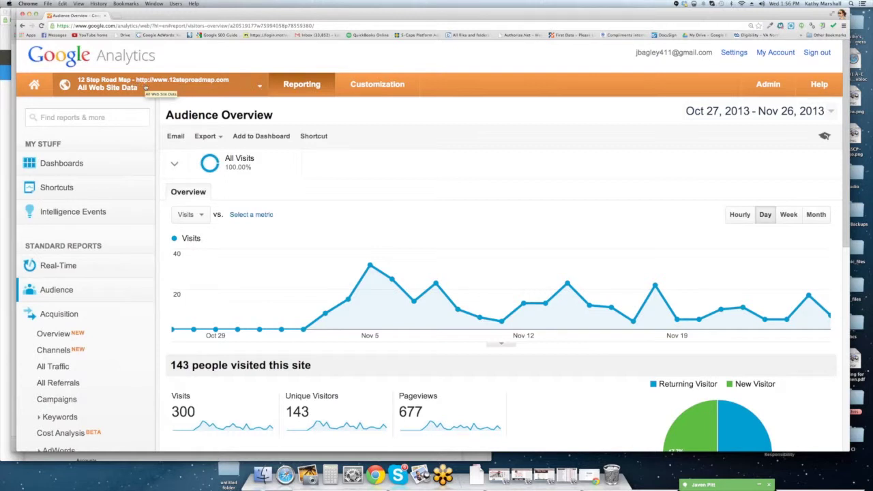
{"action": "left_click_drag", "start_coordinate": [146, 87], "coordinate": [327, 93]}
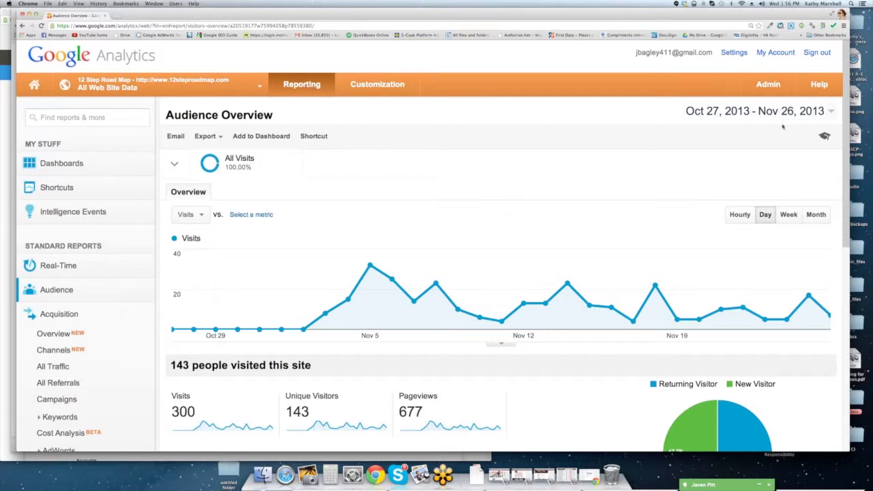
Step: View the calendar and the preset choices available for the report's date range
{"action": "left_click", "coordinate": [831, 112]}
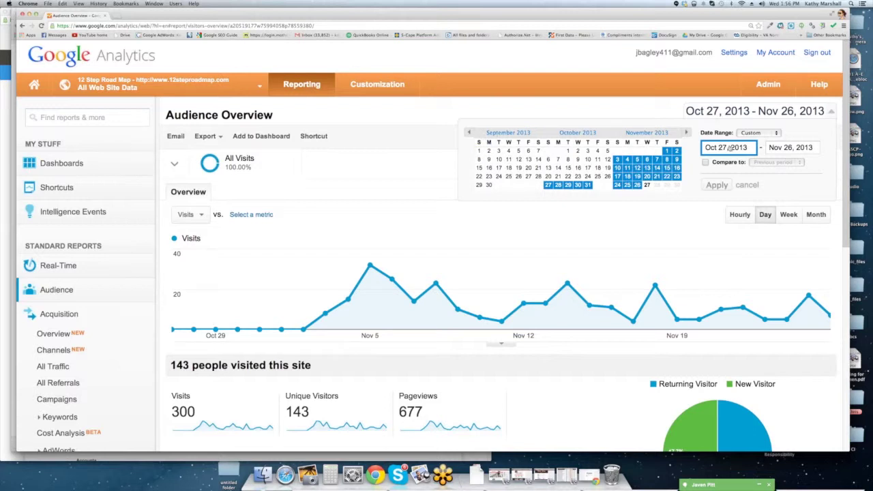
{"action": "left_click", "coordinate": [777, 133]}
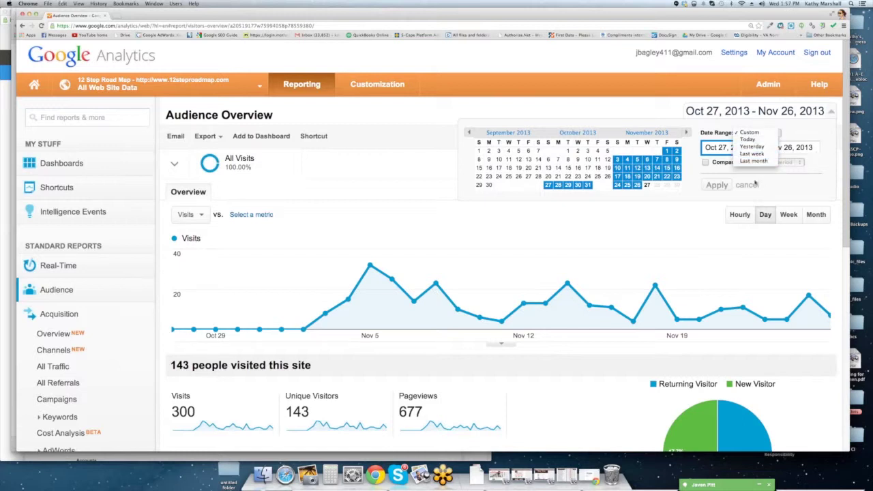
{"action": "left_click", "coordinate": [766, 175]}
Step: Try comparing the date range with the previous period and the previous year, and turn the comparison back off
{"action": "left_click", "coordinate": [706, 162]}
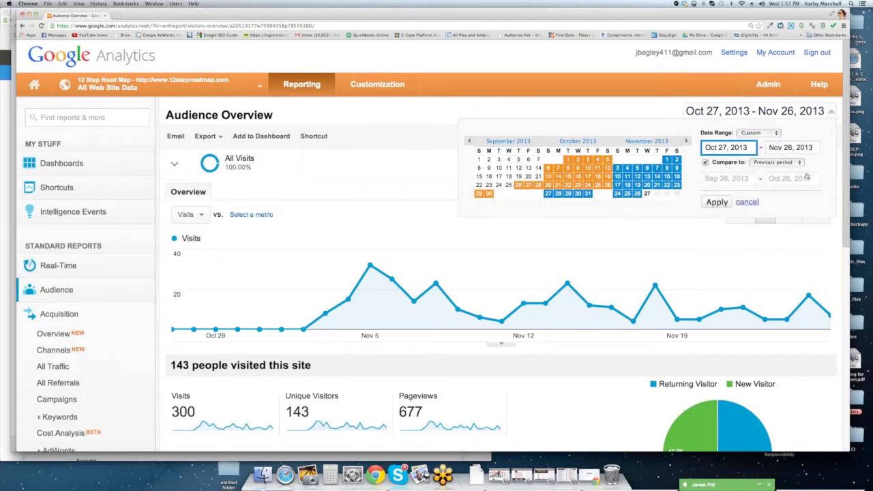
{"action": "left_click", "coordinate": [798, 163]}
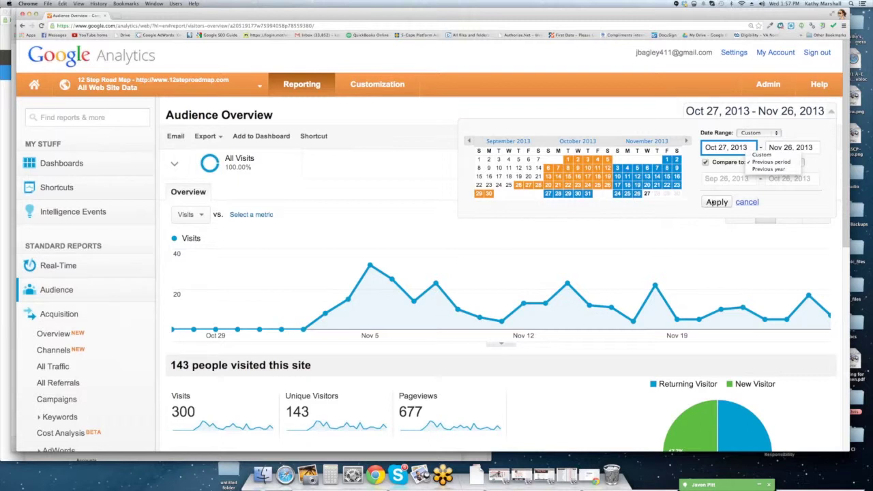
{"action": "left_click", "coordinate": [769, 169]}
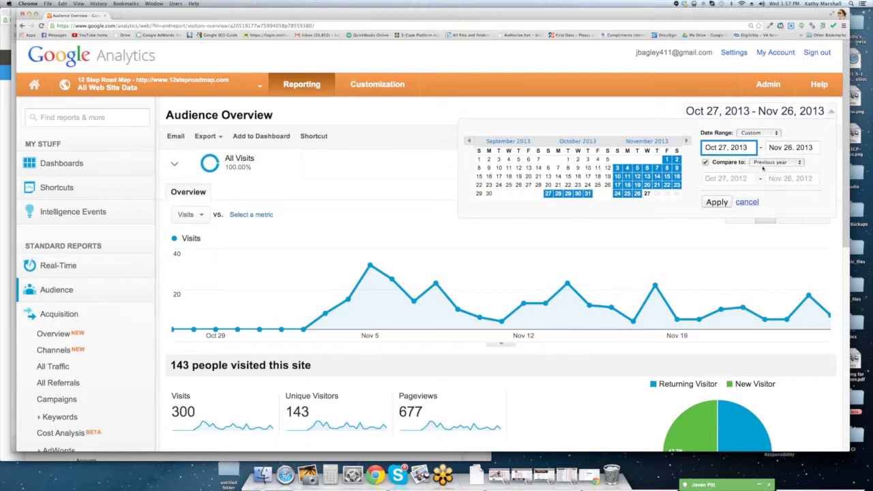
{"action": "left_click", "coordinate": [764, 162]}
{"action": "left_click", "coordinate": [762, 155]}
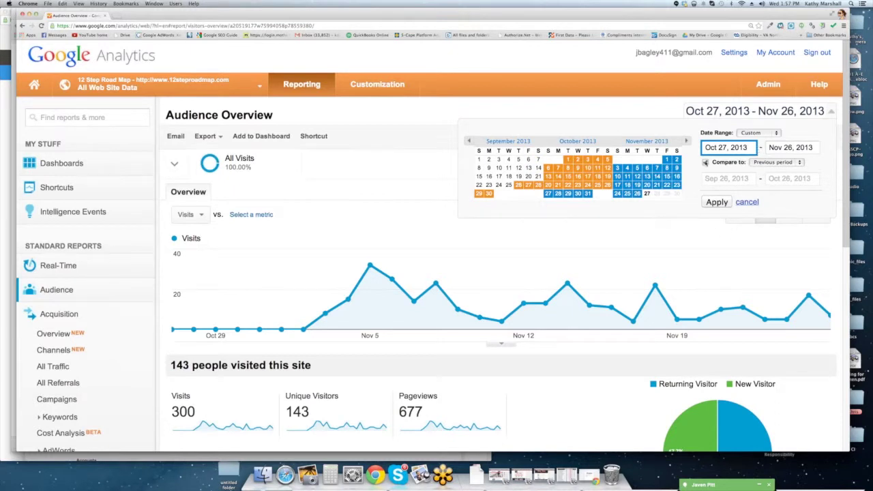
{"action": "left_click", "coordinate": [706, 162]}
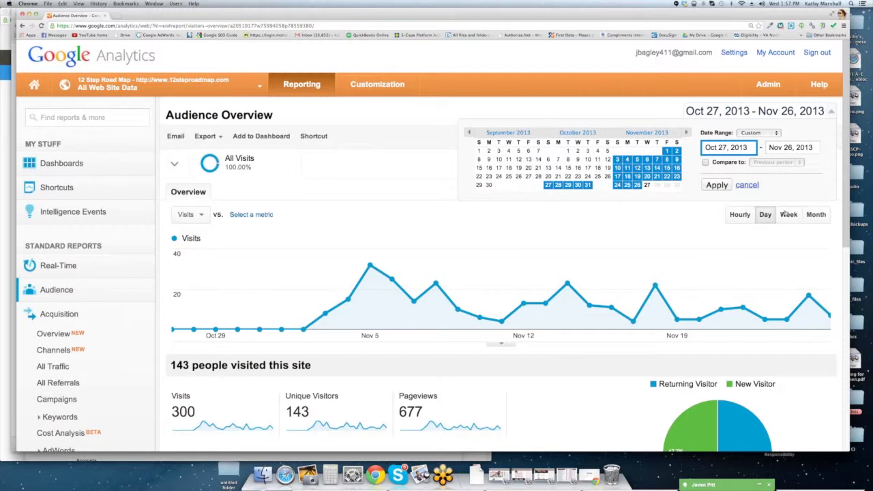
Step: Show the visits chart at hourly, daily and weekly intervals and leave it on the monthly interval
{"action": "left_click", "coordinate": [741, 217]}
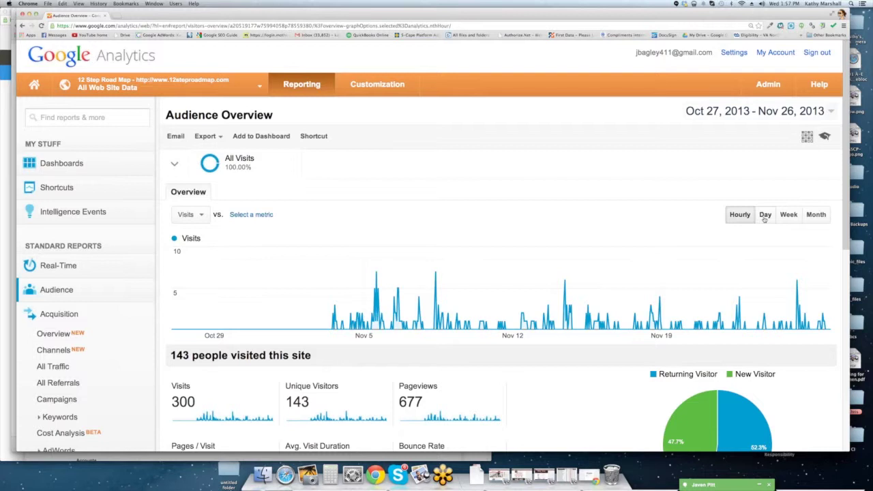
{"action": "left_click", "coordinate": [765, 215]}
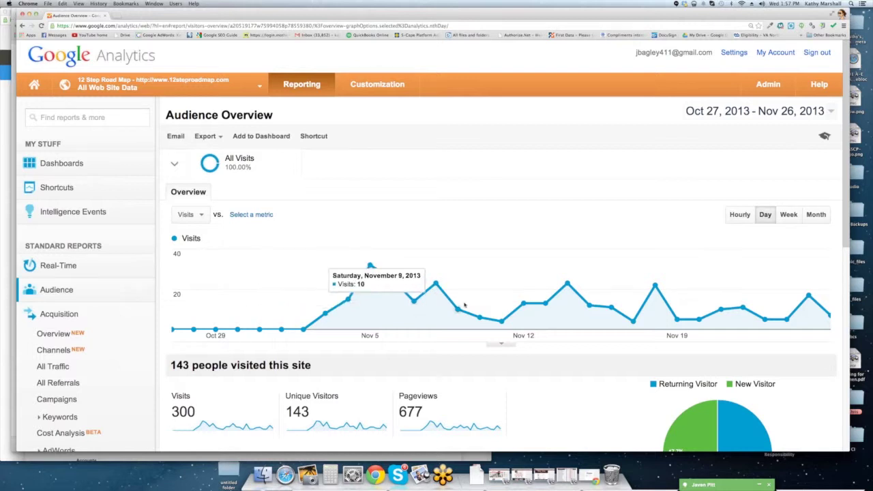
{"action": "left_click", "coordinate": [793, 216]}
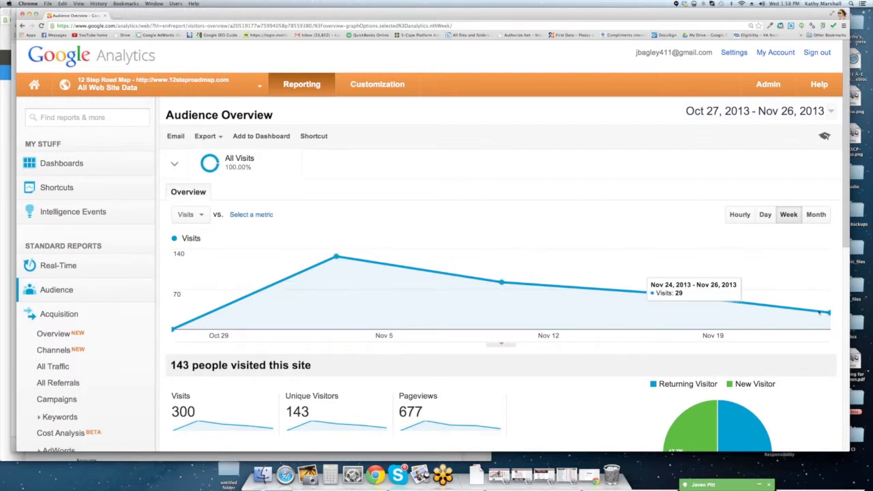
{"action": "left_click", "coordinate": [816, 214]}
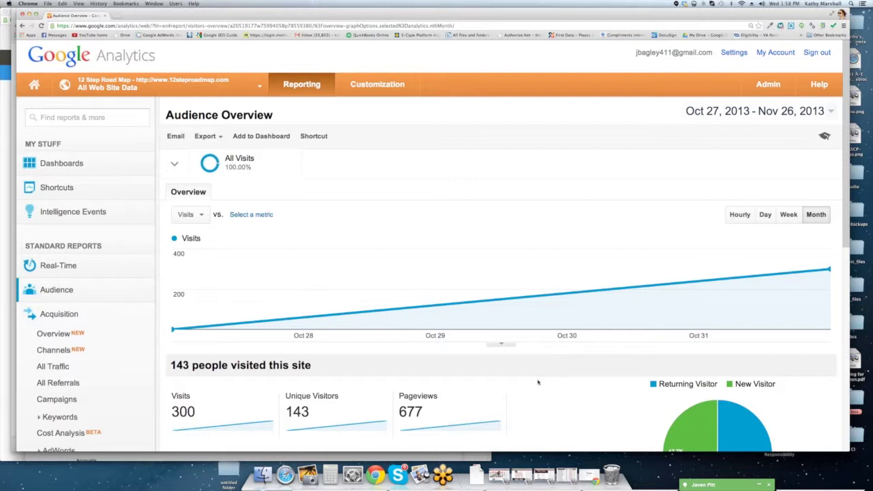
Step: View the recently viewed reports offered by the report search and dismiss the list
{"action": "scroll", "coordinate": [538, 383], "scroll_direction": "down", "scroll_amount": 2}
{"action": "scroll", "coordinate": [537, 382], "scroll_direction": "down", "scroll_amount": 1}
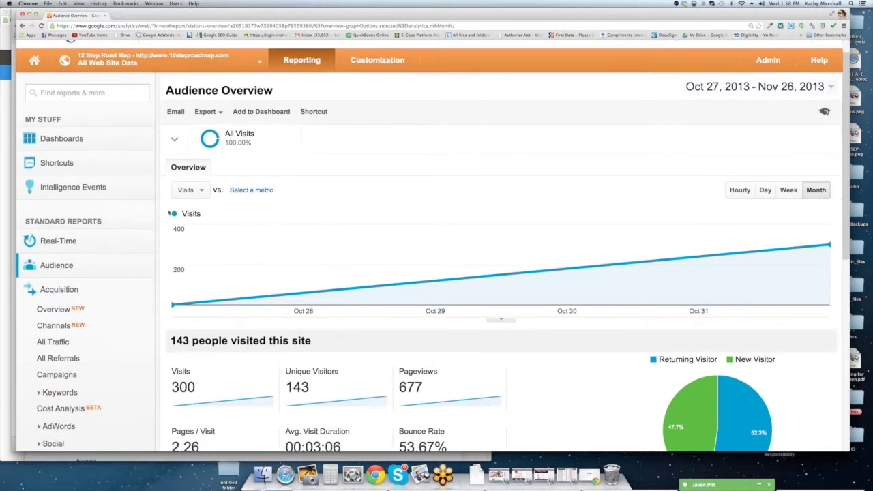
{"action": "left_click", "coordinate": [38, 90]}
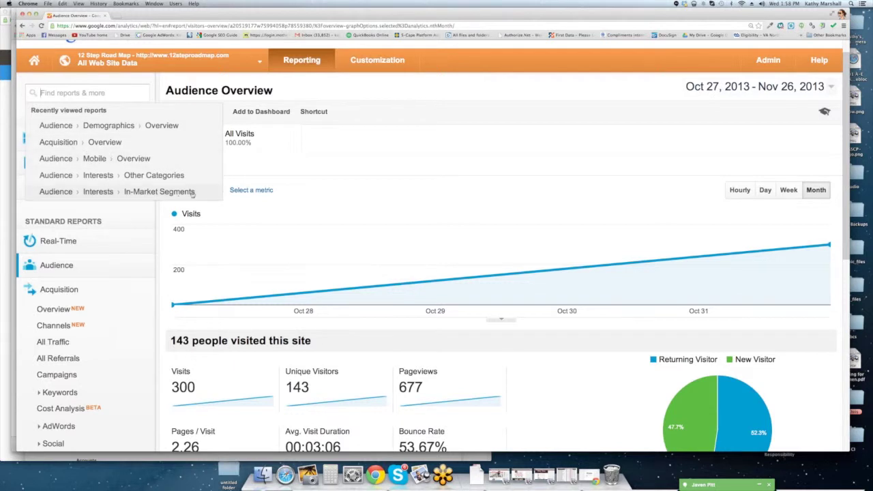
{"action": "left_click", "coordinate": [374, 158]}
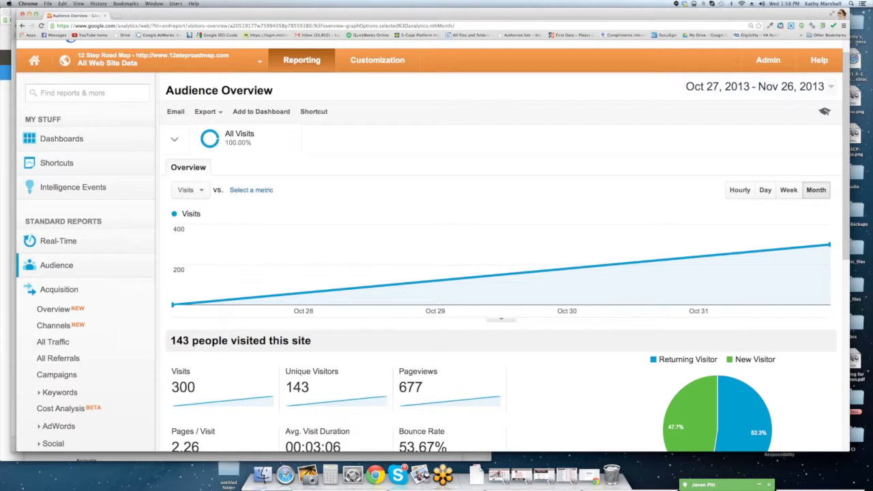
Step: View the file formats available for exporting the Audience Overview report without exporting anything
{"action": "left_click_drag", "start_coordinate": [166, 90], "coordinate": [343, 106]}
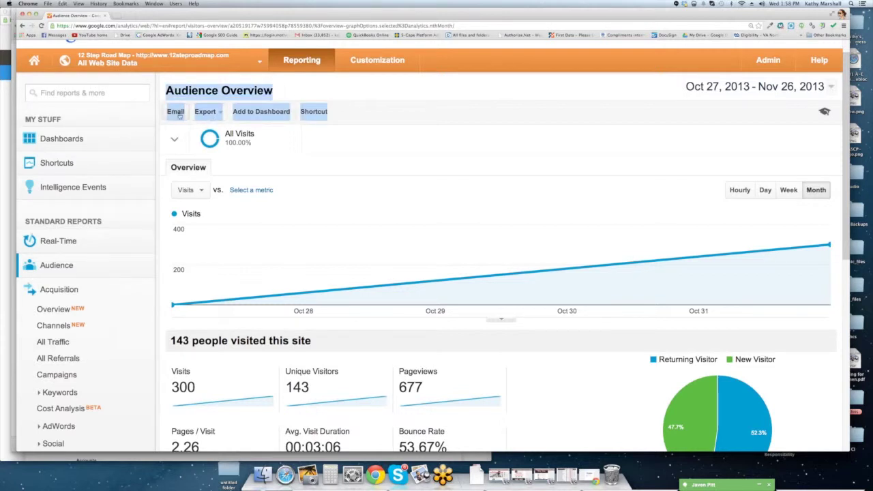
{"action": "left_click", "coordinate": [219, 113]}
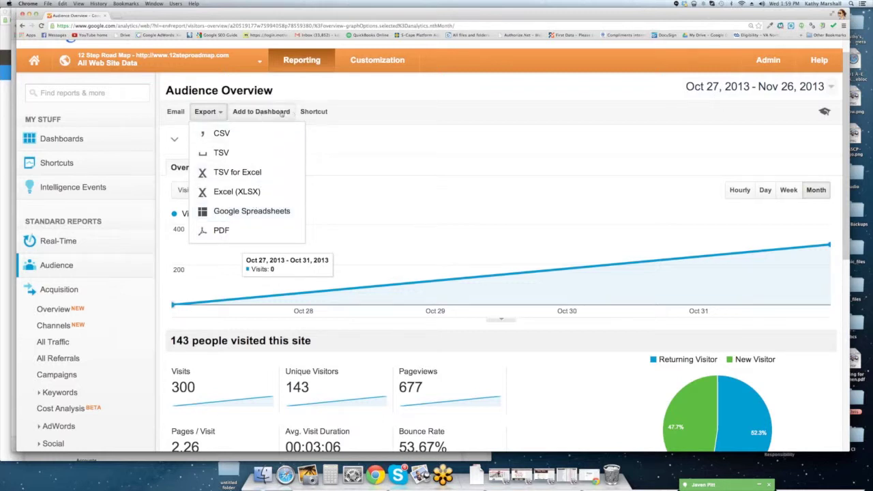
{"action": "left_click", "coordinate": [420, 154]}
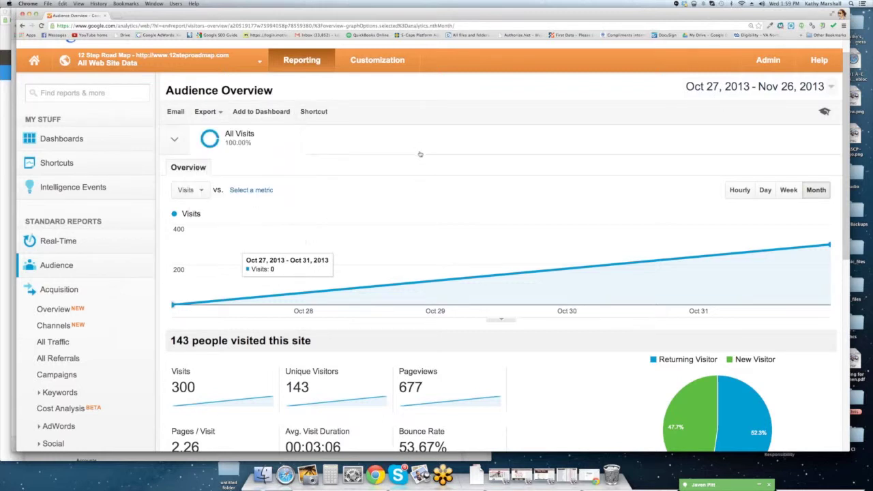
Step: Review the visitor segments and the dashboard choices for adding this report, and cancel both without applying anything
{"action": "left_click", "coordinate": [420, 149]}
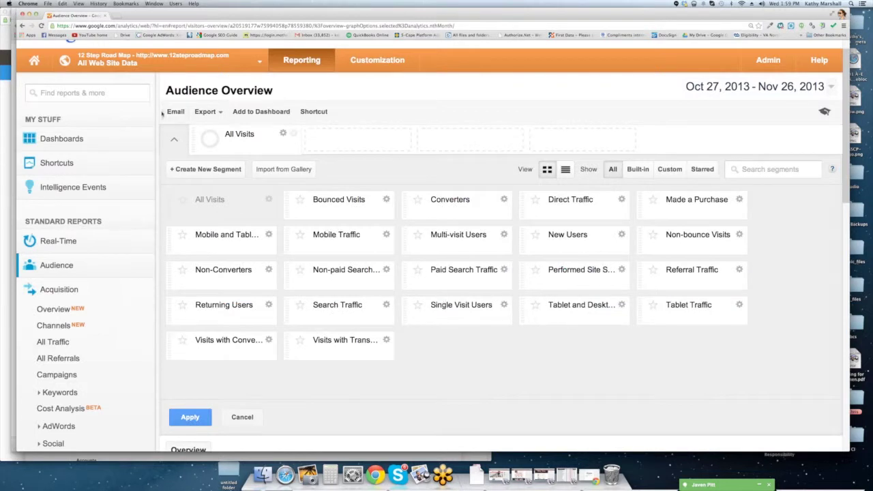
{"action": "left_click", "coordinate": [260, 112]}
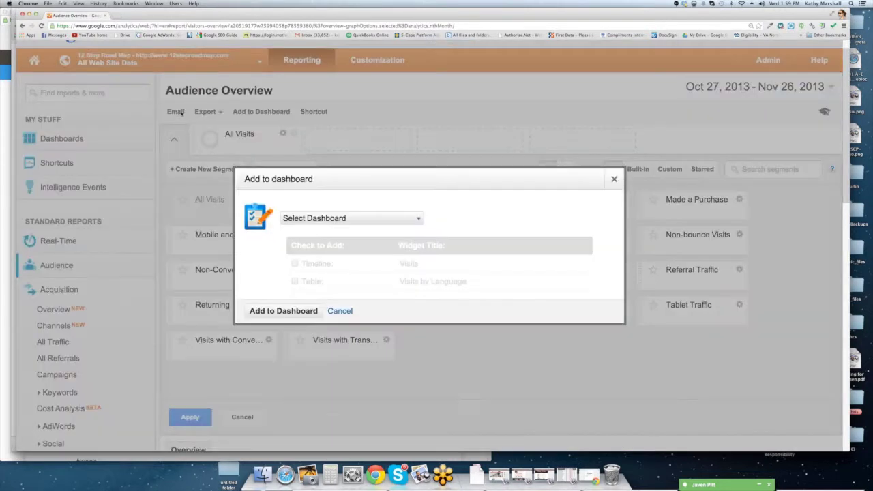
{"action": "left_click", "coordinate": [354, 218]}
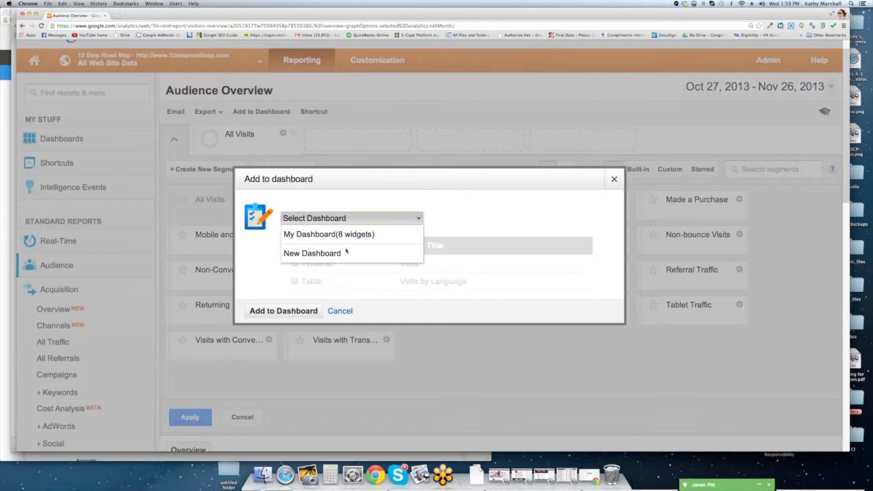
{"action": "left_click", "coordinate": [613, 180]}
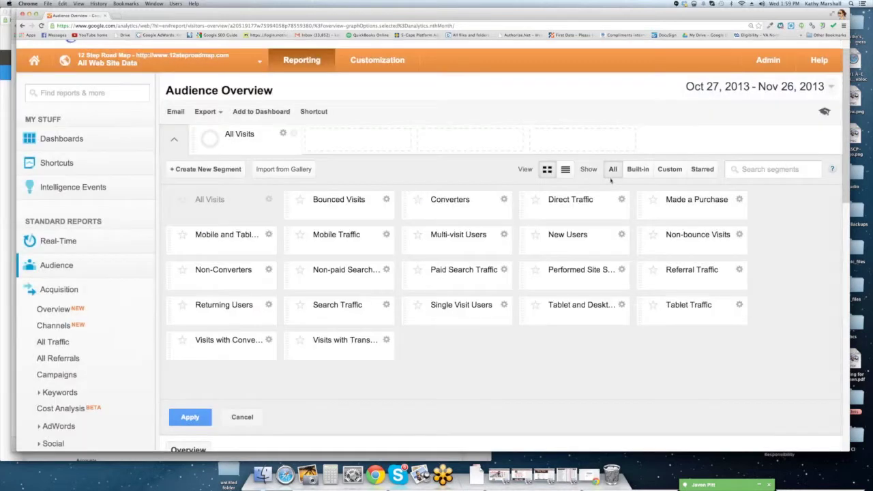
{"action": "left_click", "coordinate": [249, 417]}
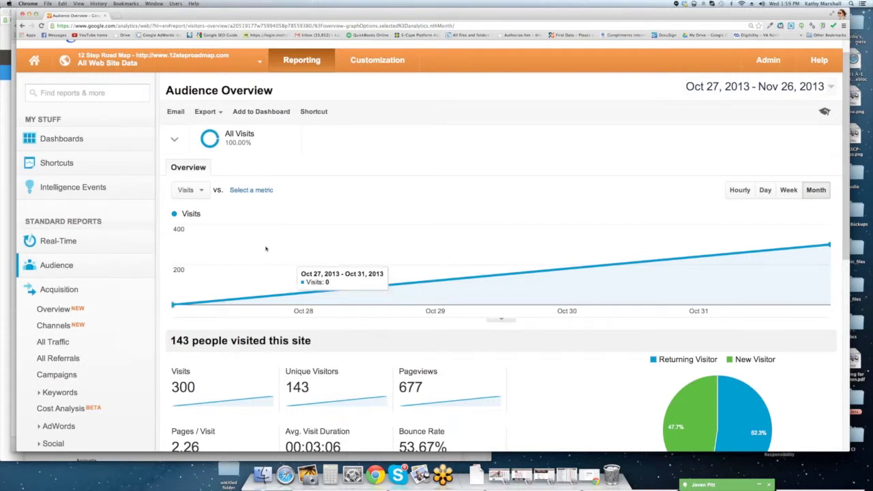
Step: Examine the audience metrics below the chart, including the definitions of Unique Visitors, Pageviews, Pages / Visit and Avg. Visit Duration
{"action": "scroll", "coordinate": [264, 254], "scroll_direction": "down", "scroll_amount": 2}
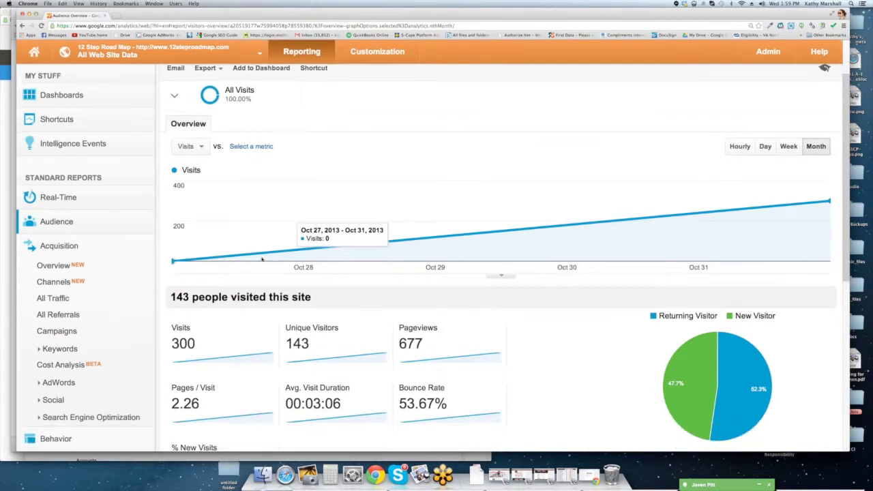
{"action": "scroll", "coordinate": [262, 259], "scroll_direction": "down", "scroll_amount": 2}
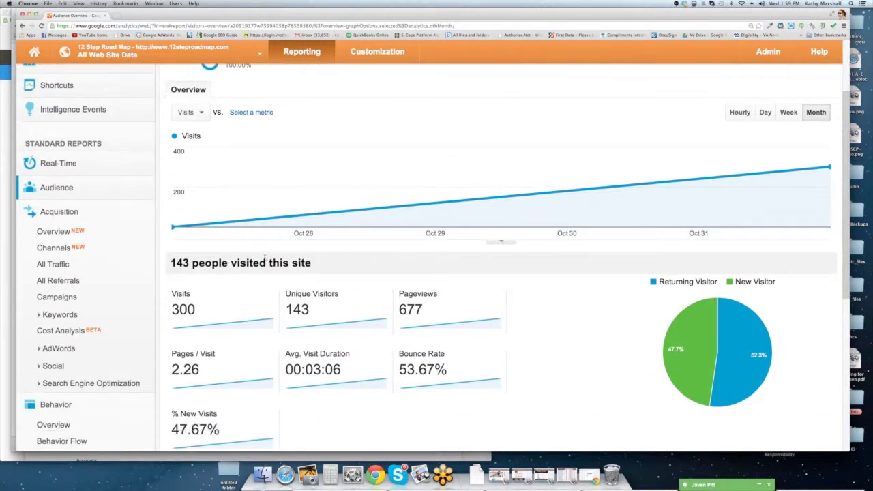
{"action": "mouse_move", "coordinate": [277, 298]}
{"action": "scroll", "coordinate": [258, 396], "scroll_direction": "down", "scroll_amount": 1}
{"action": "scroll", "coordinate": [257, 396], "scroll_direction": "down", "scroll_amount": 2}
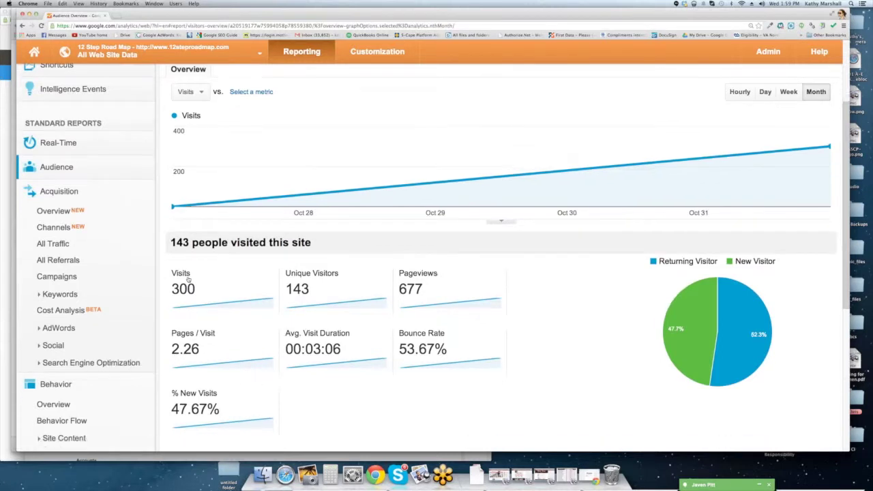
{"action": "mouse_move", "coordinate": [321, 278]}
{"action": "scroll", "coordinate": [227, 243], "scroll_direction": "down", "scroll_amount": 2}
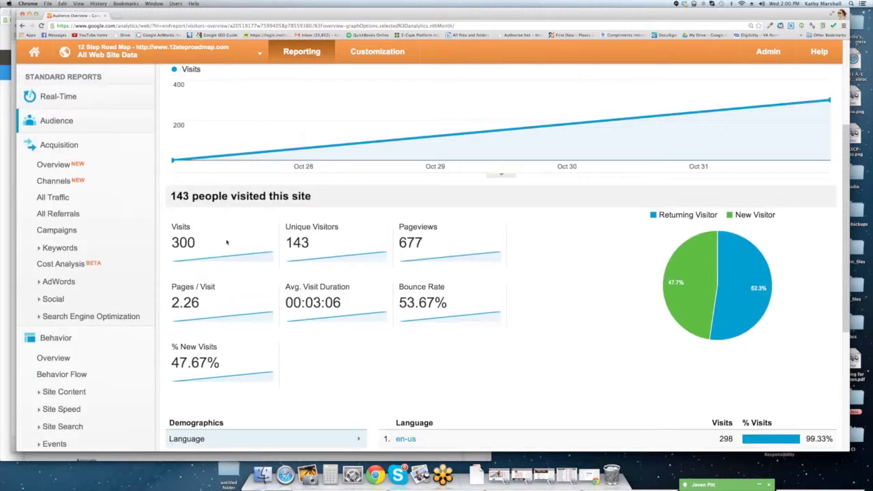
{"action": "mouse_move", "coordinate": [318, 230]}
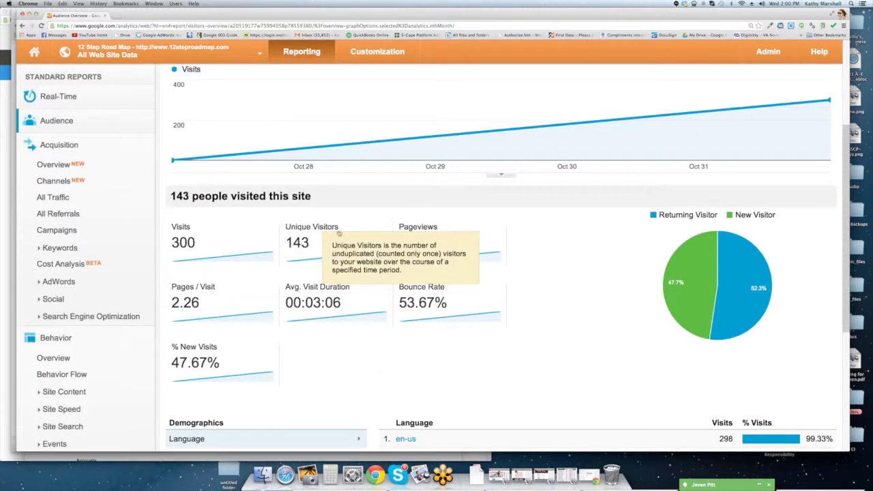
{"action": "mouse_move", "coordinate": [454, 228]}
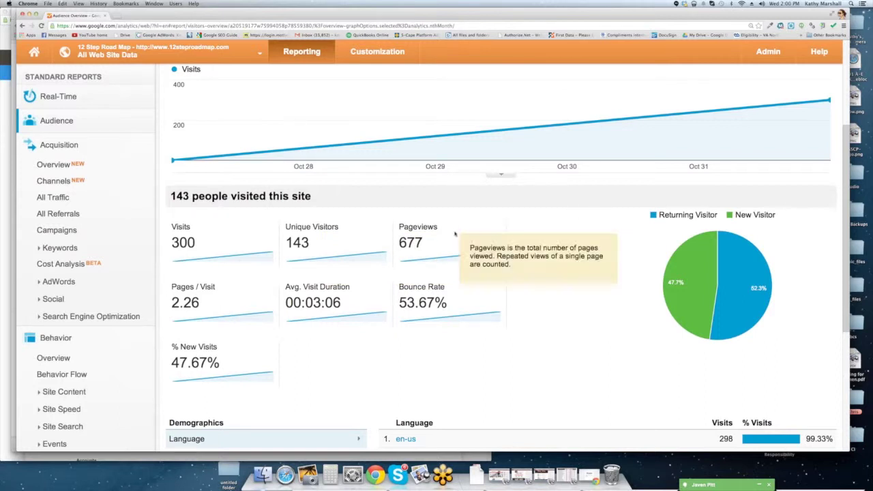
{"action": "mouse_move", "coordinate": [427, 232]}
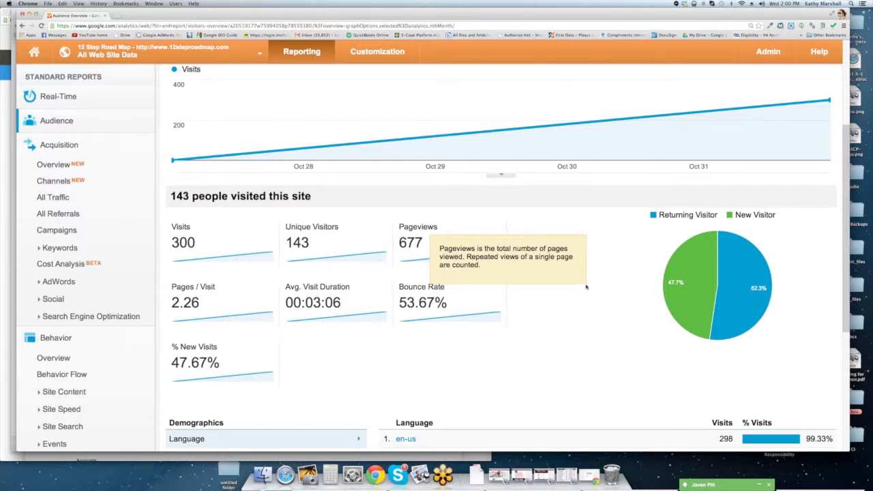
{"action": "mouse_move", "coordinate": [191, 287]}
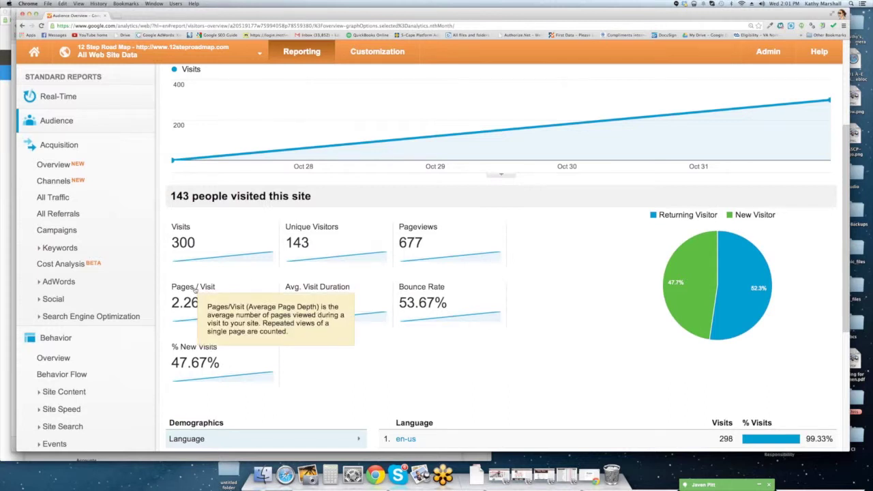
{"action": "mouse_move", "coordinate": [355, 291]}
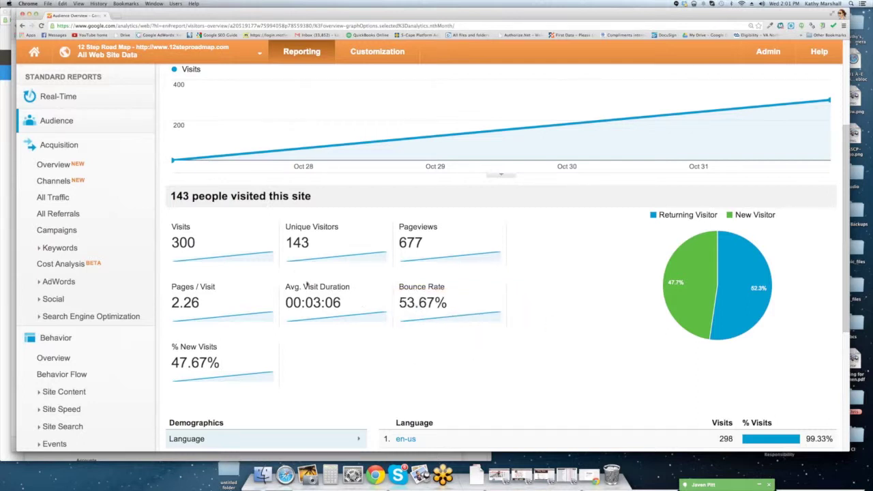
Step: Examine the % New Visits metric and the Returning Visitor and New Visitor shares in the pie chart
{"action": "mouse_move", "coordinate": [309, 289]}
{"action": "scroll", "coordinate": [544, 339], "scroll_direction": "down", "scroll_amount": 2}
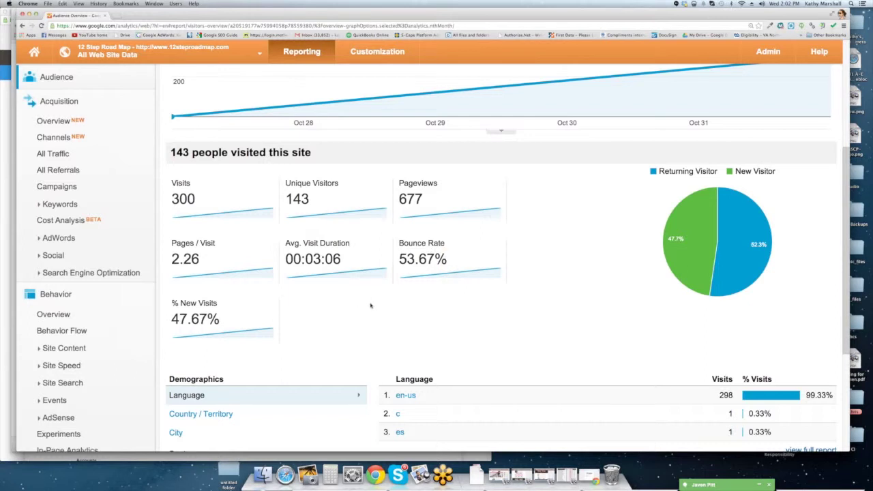
{"action": "scroll", "coordinate": [372, 306], "scroll_direction": "down", "scroll_amount": 3}
{"action": "scroll", "coordinate": [203, 236], "scroll_direction": "up", "scroll_amount": 1}
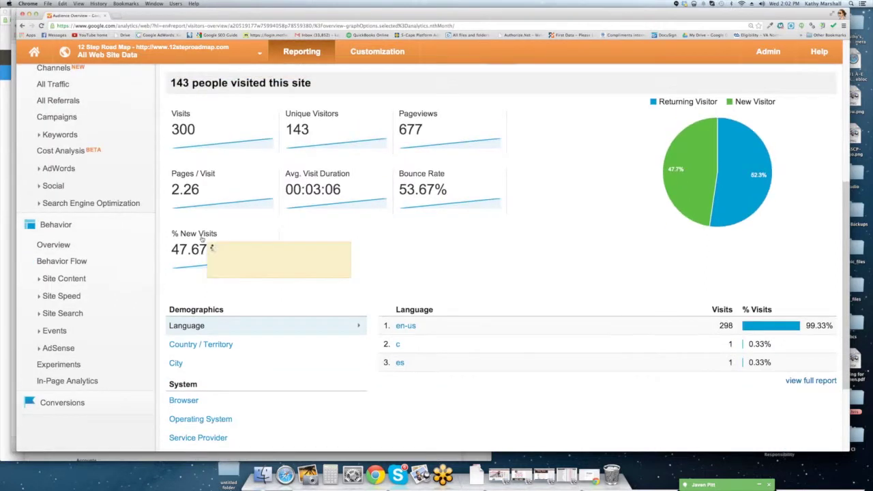
{"action": "mouse_move", "coordinate": [769, 191]}
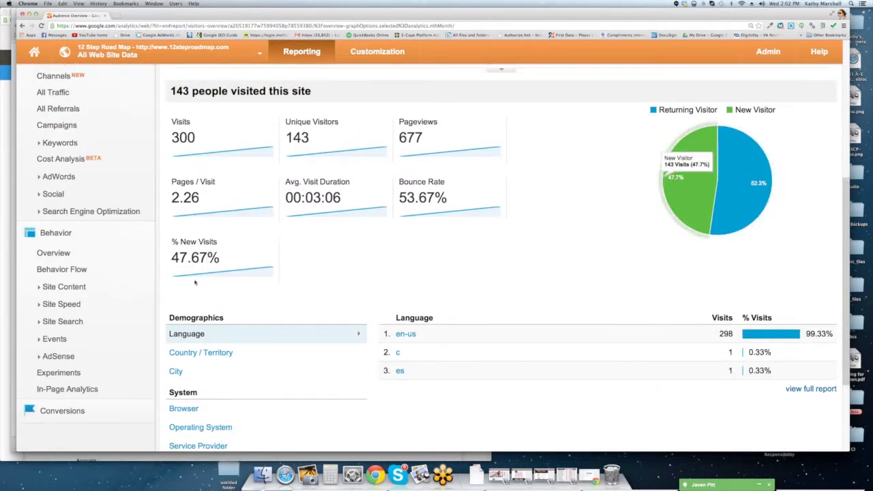
{"action": "mouse_move", "coordinate": [208, 241]}
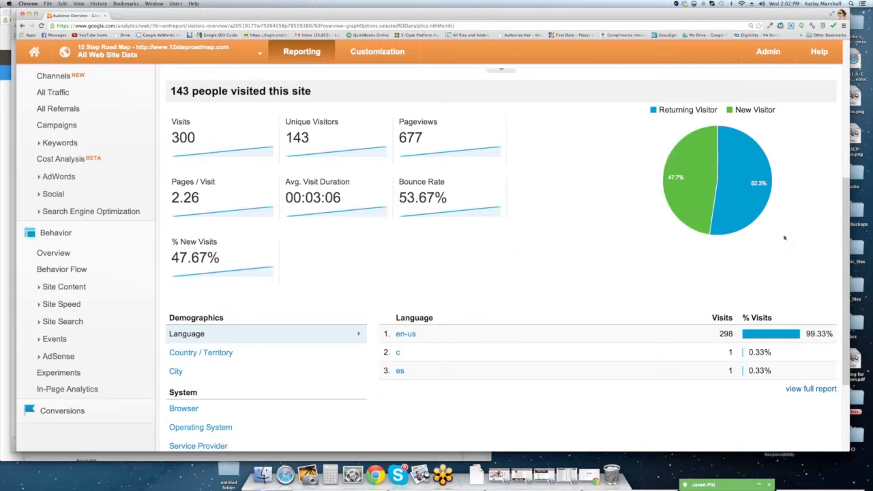
{"action": "mouse_move", "coordinate": [745, 159]}
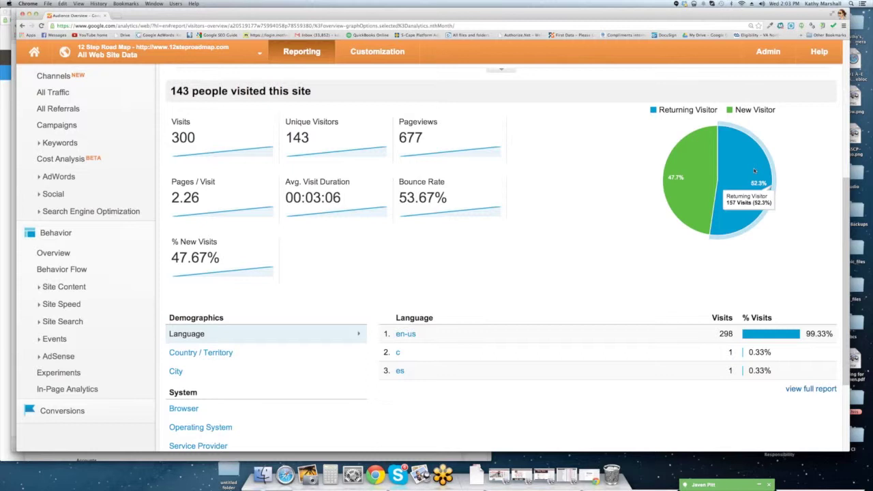
{"action": "mouse_move", "coordinate": [677, 177]}
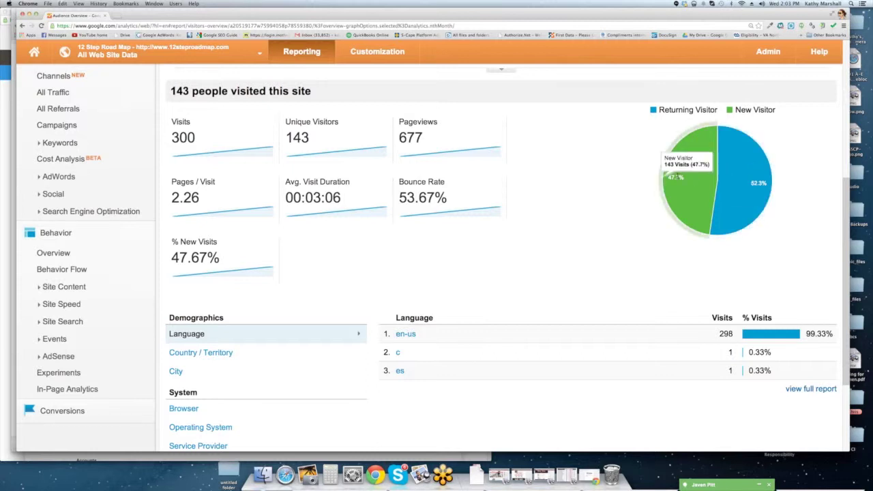
{"action": "mouse_move", "coordinate": [743, 217]}
{"action": "mouse_move", "coordinate": [699, 161]}
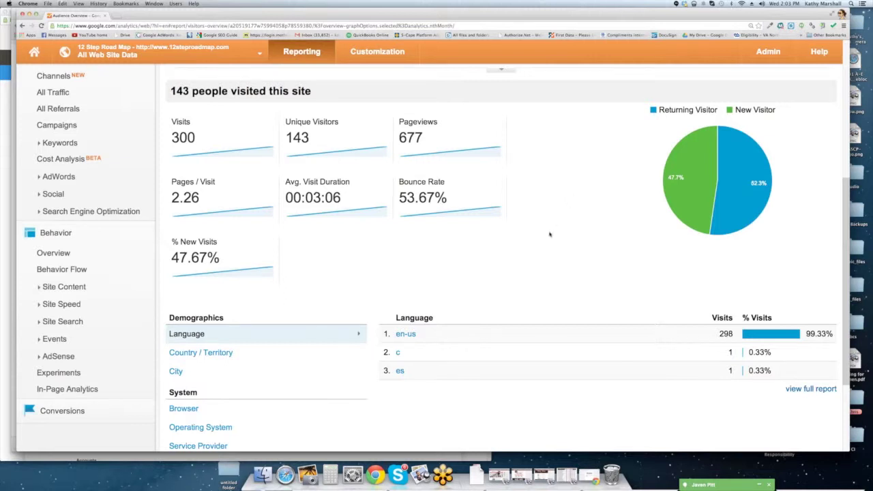
Step: Break the visits down by Country / Territory in the demographics and drill down into United States
{"action": "scroll", "coordinate": [550, 234], "scroll_direction": "down", "scroll_amount": 3}
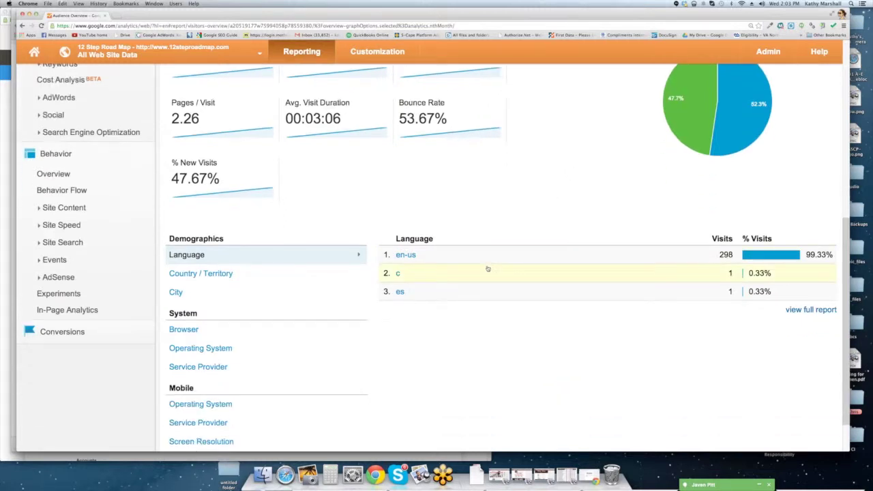
{"action": "scroll", "coordinate": [487, 268], "scroll_direction": "down", "scroll_amount": 1}
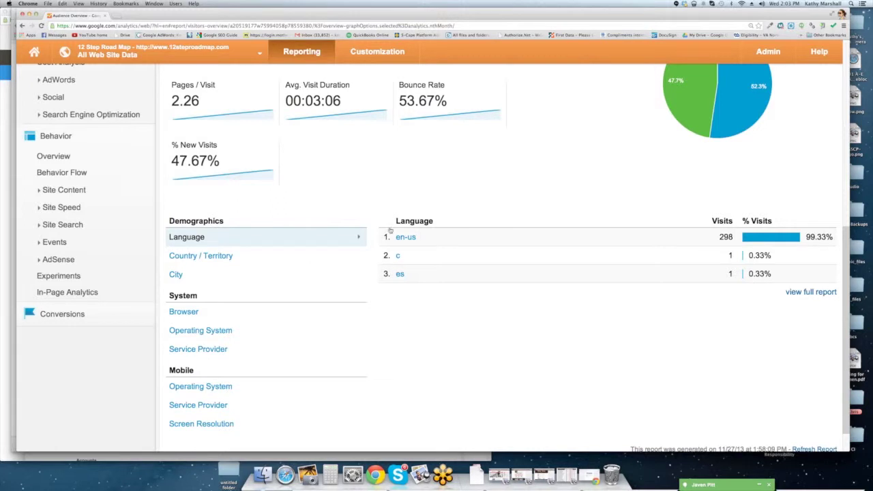
{"action": "scroll", "coordinate": [191, 318], "scroll_direction": "down", "scroll_amount": 1}
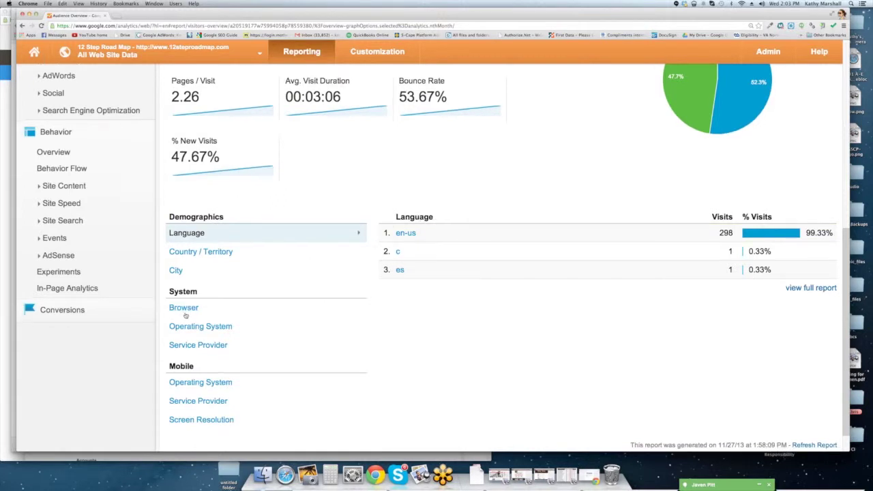
{"action": "left_click", "coordinate": [197, 253]}
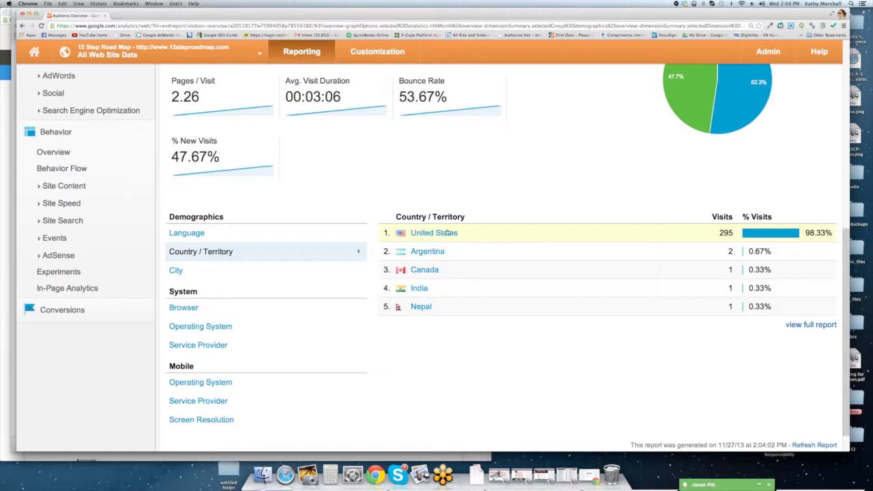
{"action": "left_click", "coordinate": [448, 233]}
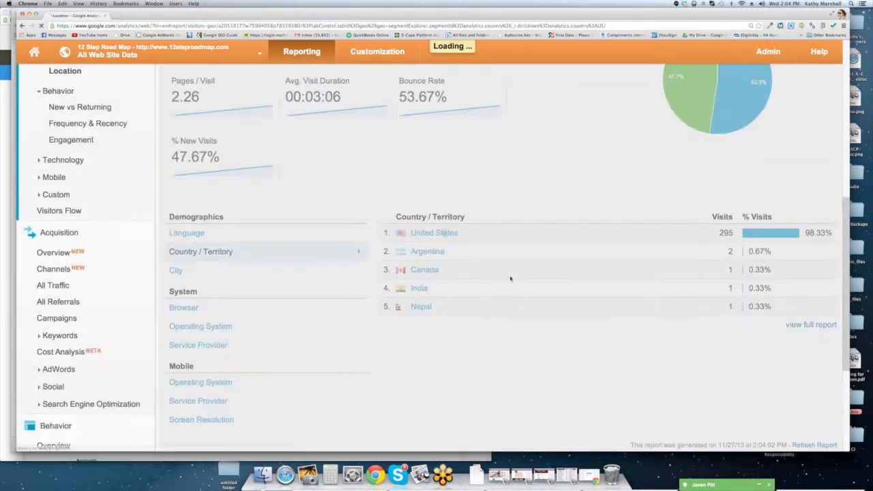
Step: Highlight the Texas and California rows in the region table, drill down into Texas and view its city map
{"action": "scroll", "coordinate": [468, 306], "scroll_direction": "down", "scroll_amount": 2}
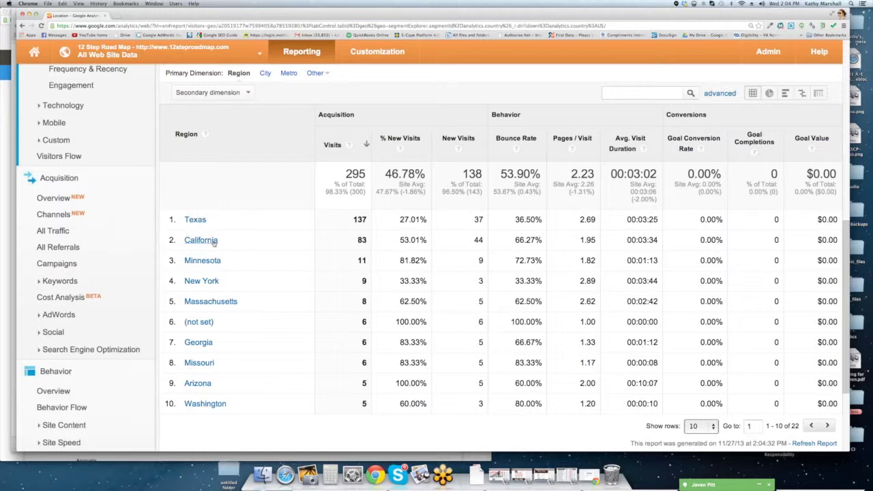
{"action": "left_click_drag", "start_coordinate": [170, 212], "coordinate": [450, 243]}
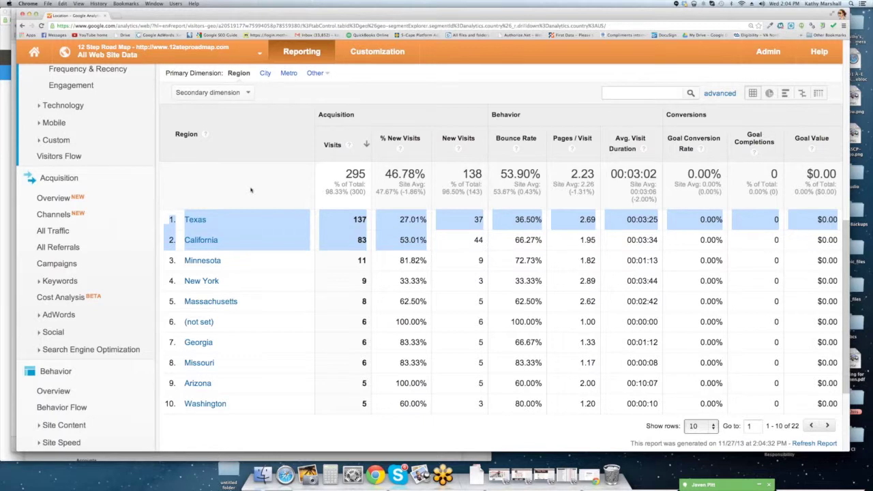
{"action": "left_click", "coordinate": [195, 219]}
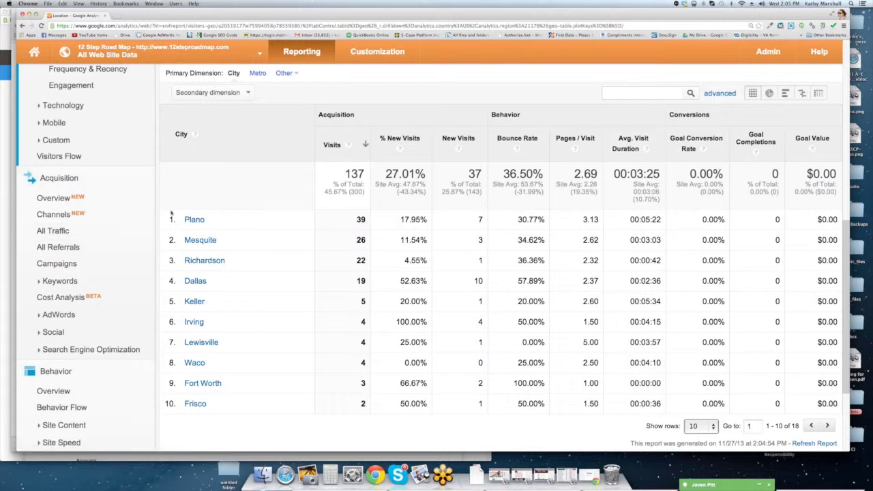
{"action": "scroll", "coordinate": [294, 189], "scroll_direction": "up", "scroll_amount": 3}
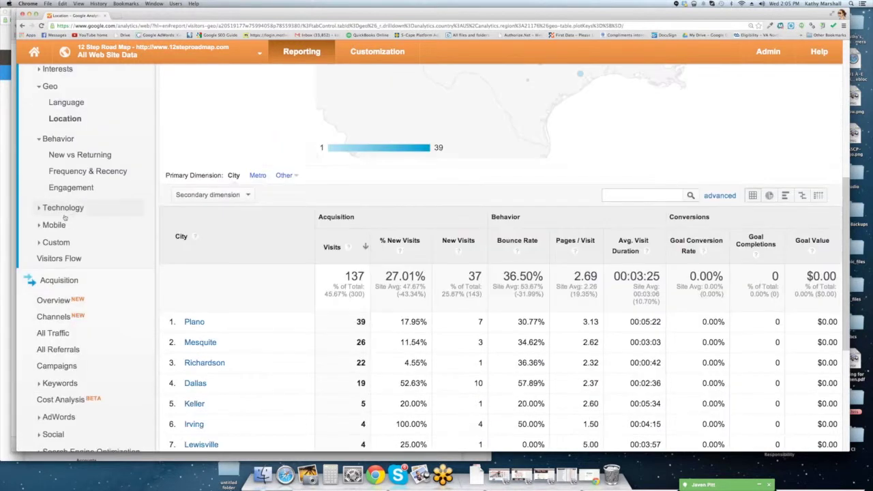
{"action": "scroll", "coordinate": [263, 208], "scroll_direction": "up", "scroll_amount": 7}
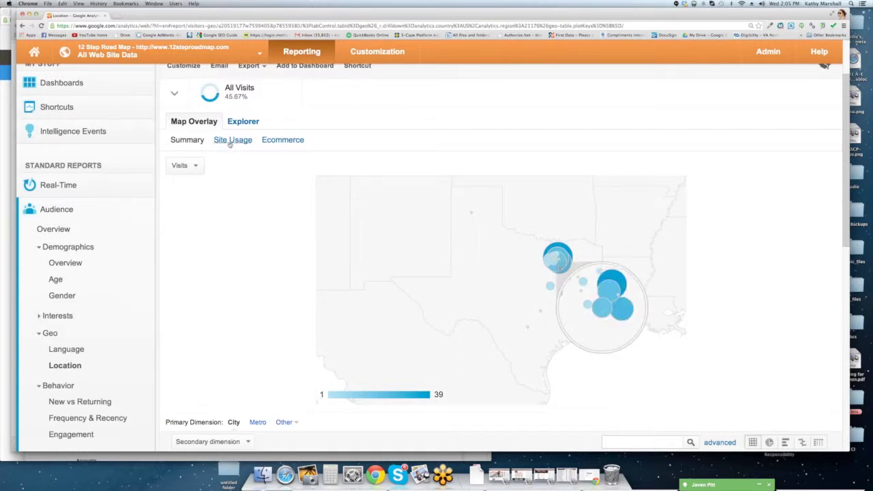
{"action": "scroll", "coordinate": [236, 171], "scroll_direction": "up", "scroll_amount": 2}
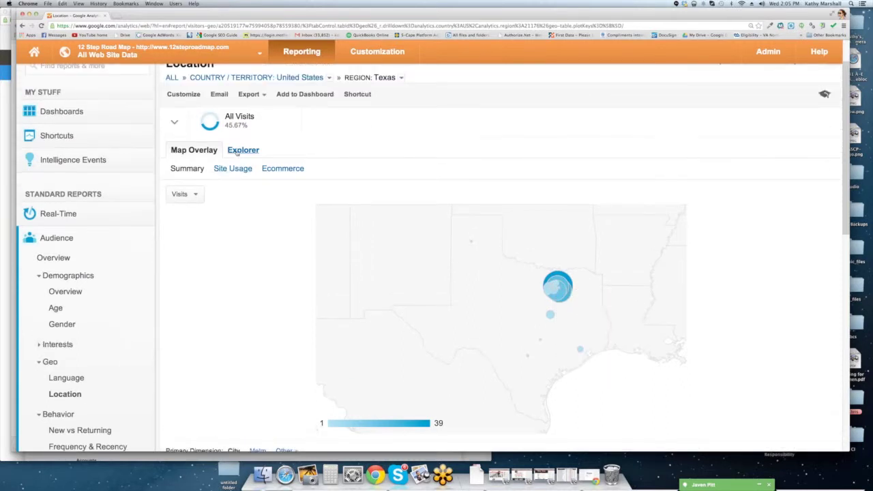
Step: Switch the Texas location report to the Explorer view, review its chart and city table, and highlight the location path
{"action": "left_click", "coordinate": [241, 151]}
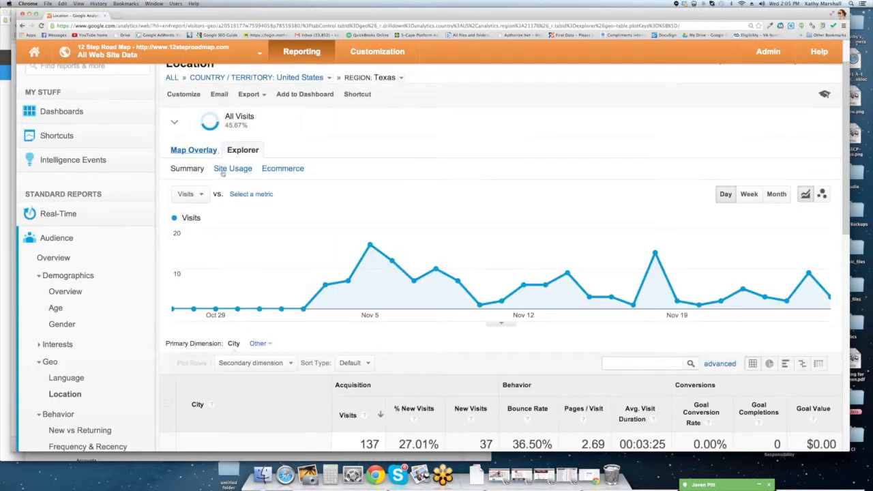
{"action": "scroll", "coordinate": [220, 171], "scroll_direction": "down", "scroll_amount": 5}
{"action": "scroll", "coordinate": [252, 225], "scroll_direction": "down", "scroll_amount": 2}
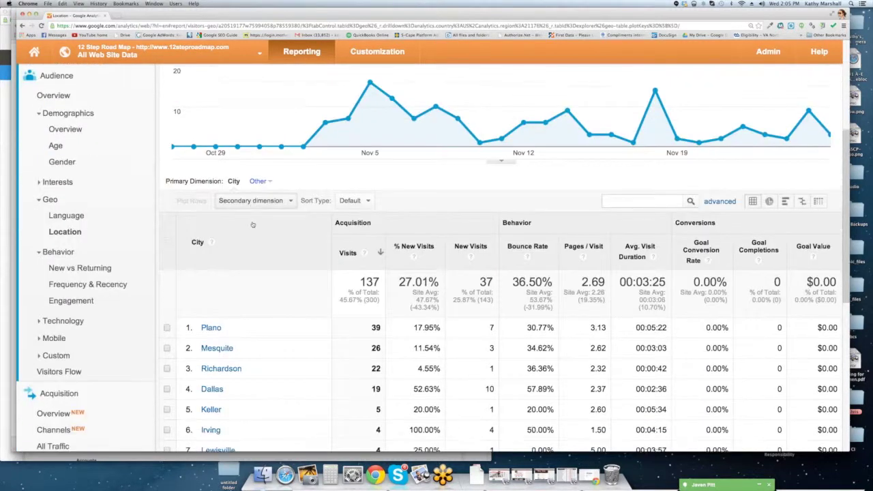
{"action": "scroll", "coordinate": [340, 205], "scroll_direction": "up", "scroll_amount": 5}
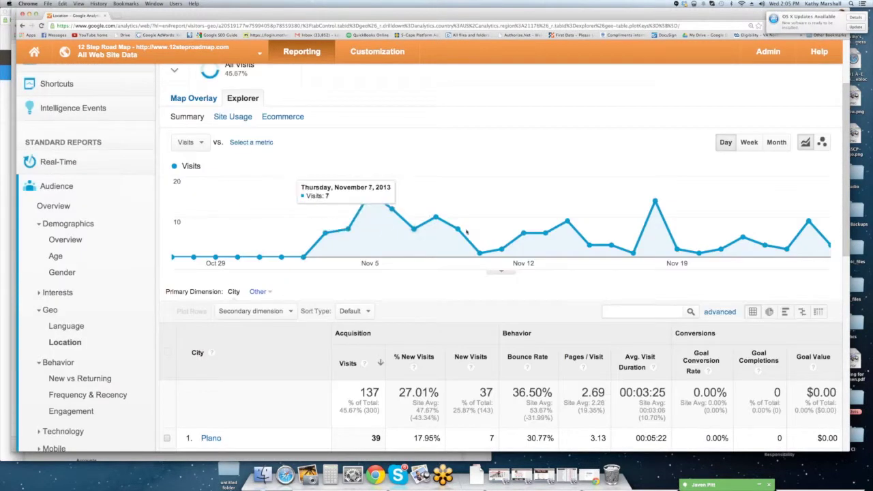
{"action": "scroll", "coordinate": [148, 218], "scroll_direction": "up", "scroll_amount": 1}
{"action": "scroll", "coordinate": [148, 218], "scroll_direction": "up", "scroll_amount": 3}
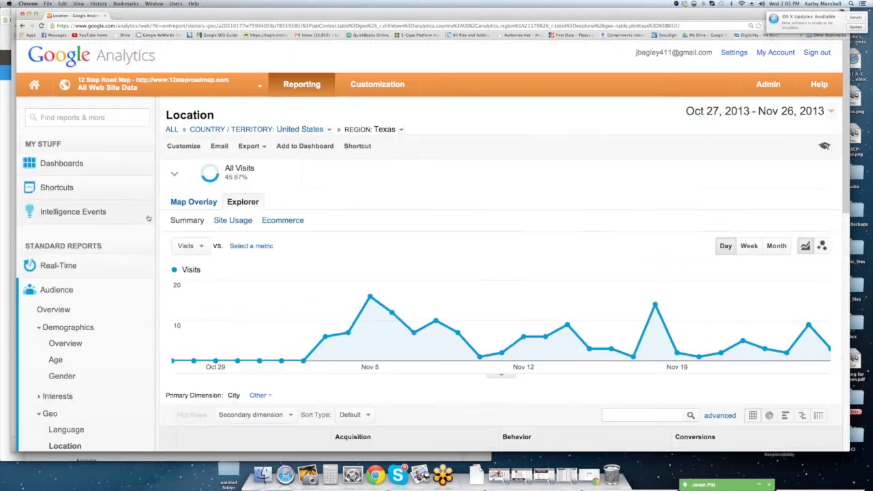
{"action": "left_click_drag", "start_coordinate": [192, 110], "coordinate": [404, 133]}
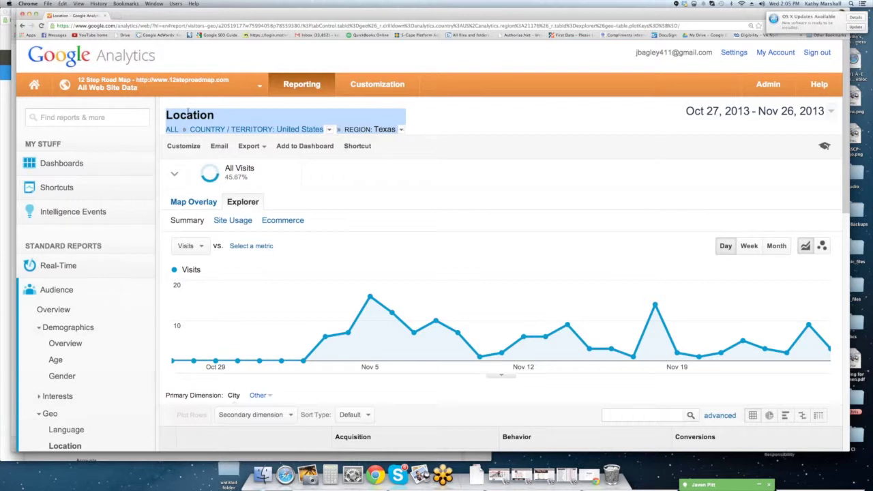
Step: Open the Language report in the Geo group of the Audience reports and review its table
{"action": "scroll", "coordinate": [80, 249], "scroll_direction": "down", "scroll_amount": 3}
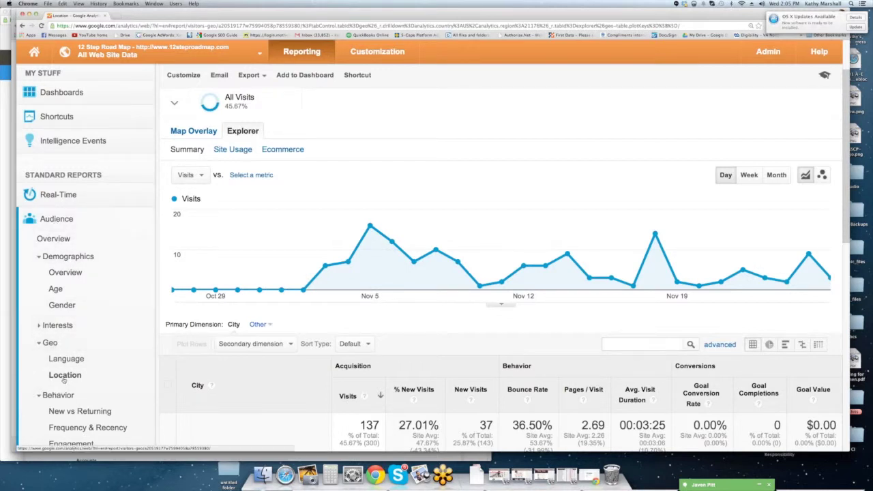
{"action": "left_click", "coordinate": [68, 359]}
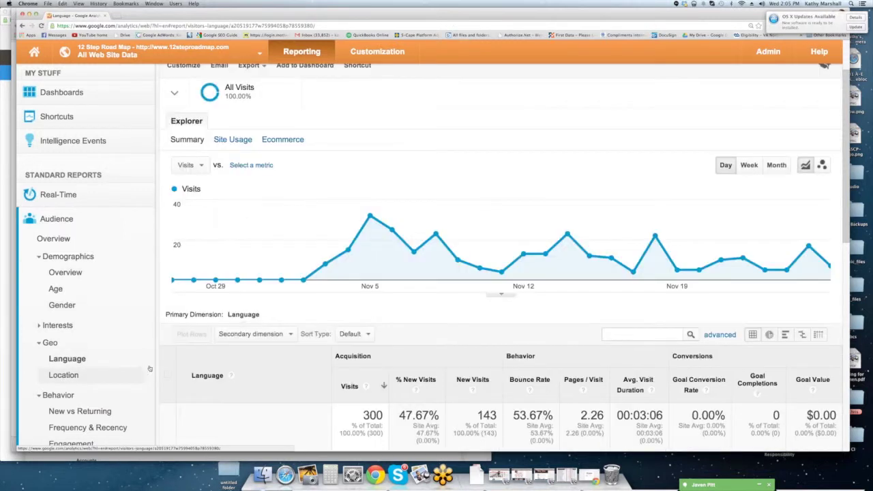
{"action": "scroll", "coordinate": [227, 365], "scroll_direction": "down", "scroll_amount": 3}
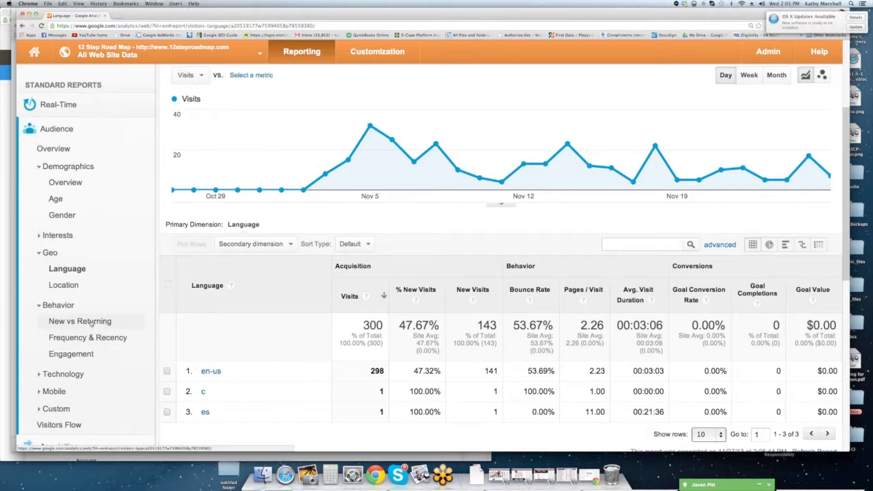
{"action": "scroll", "coordinate": [89, 320], "scroll_direction": "up", "scroll_amount": 2}
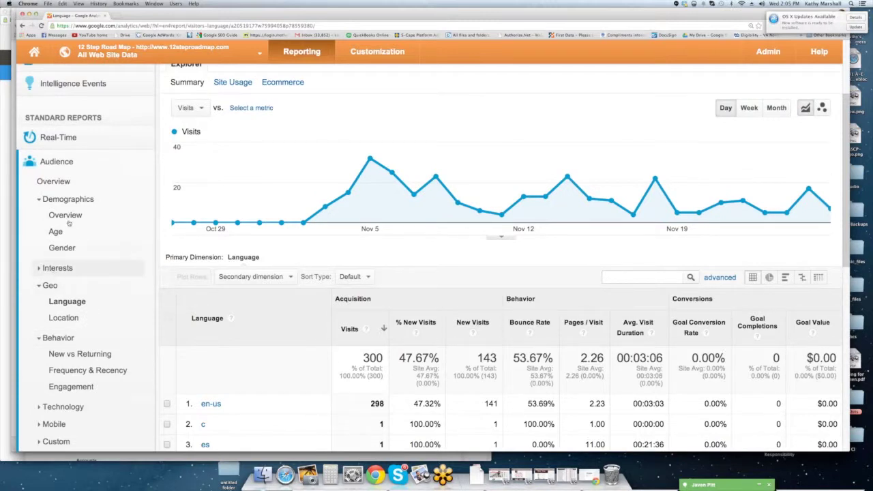
Step: Collapse the Audience, Acquisition and Behavior groups in the standard reports list
{"action": "left_click", "coordinate": [60, 161]}
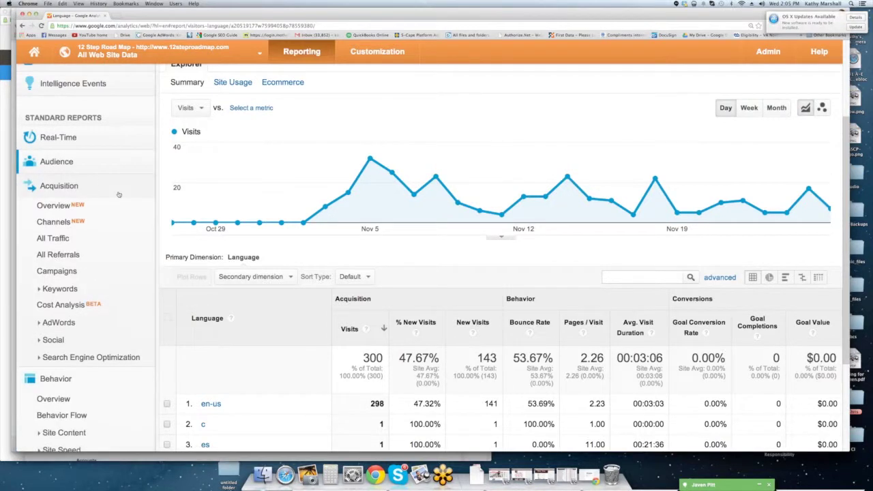
{"action": "left_click", "coordinate": [69, 187]}
{"action": "left_click", "coordinate": [59, 213]}
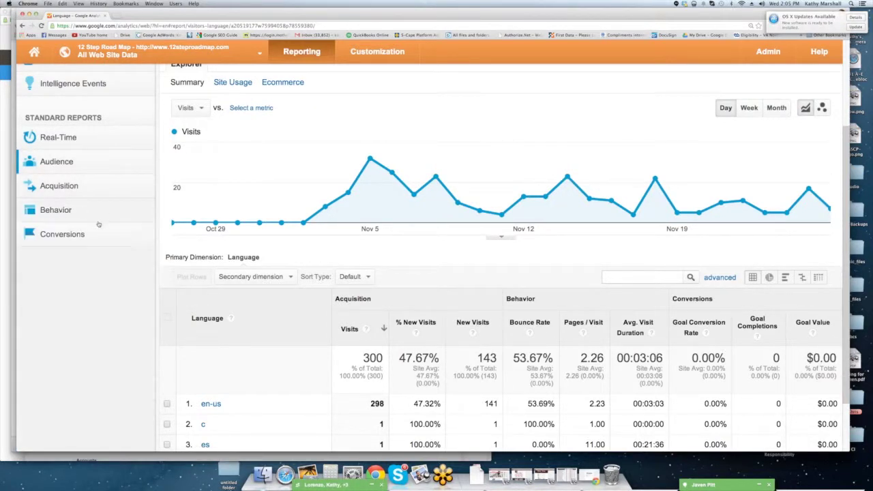
Step: Expand the Real-Time reports and open their Overview report
{"action": "scroll", "coordinate": [80, 229], "scroll_direction": "up", "scroll_amount": 1}
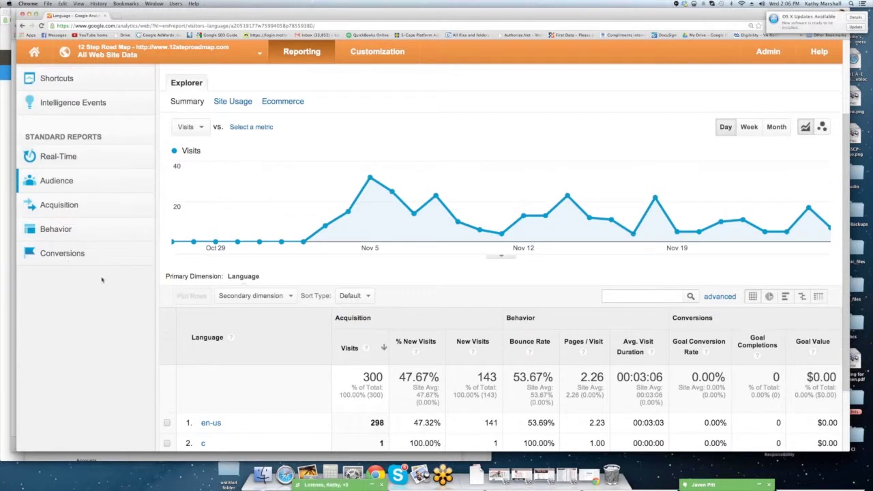
{"action": "scroll", "coordinate": [103, 279], "scroll_direction": "up", "scroll_amount": 1}
{"action": "scroll", "coordinate": [90, 215], "scroll_direction": "up", "scroll_amount": 2}
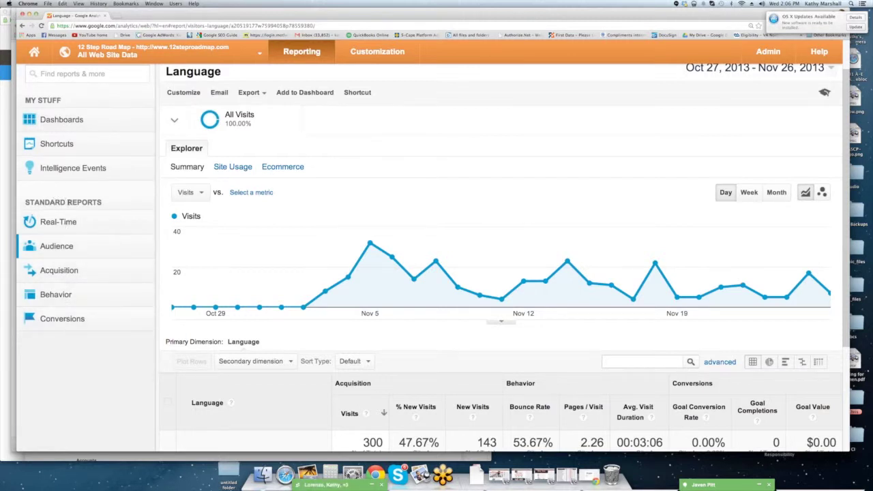
{"action": "scroll", "coordinate": [65, 177], "scroll_direction": "up", "scroll_amount": 2}
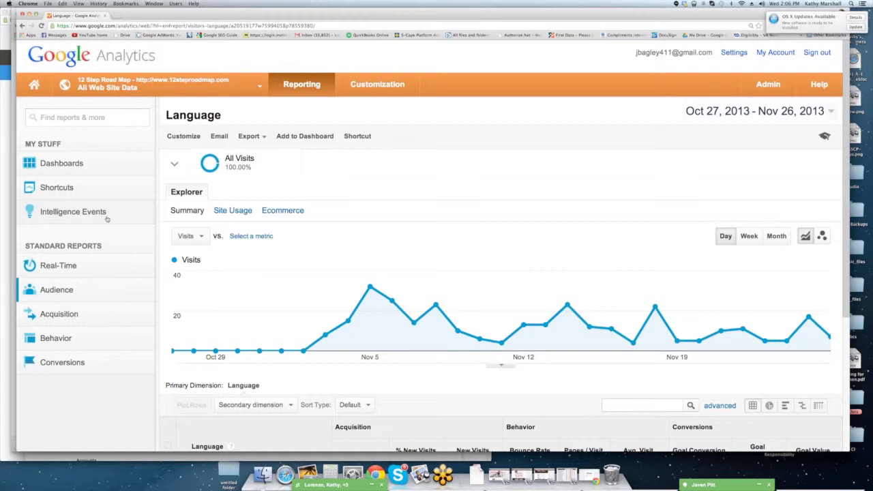
{"action": "left_click", "coordinate": [68, 267]}
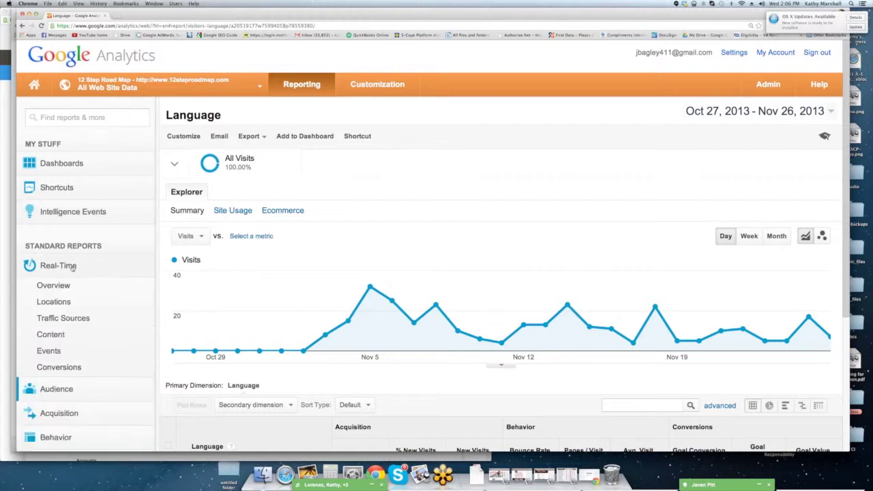
{"action": "left_click", "coordinate": [54, 286]}
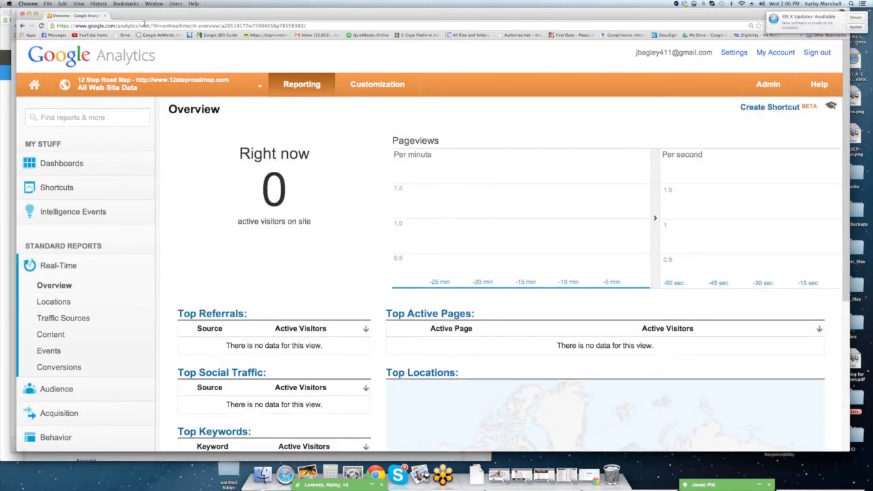
Step: Open 12steproadmap.com in a new browser tab and look over its home page and navigation menu
{"action": "left_click", "coordinate": [118, 15]}
{"action": "type", "text": "12steproadmap.com"}
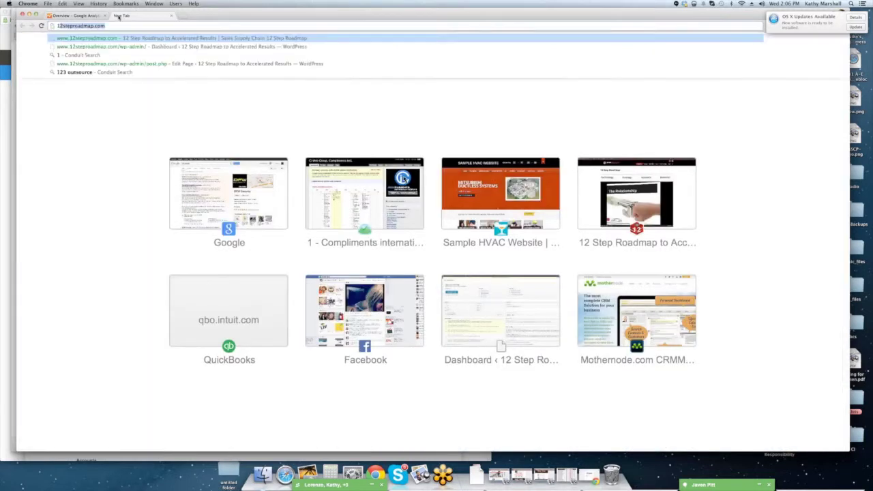
{"action": "key", "text": "Return"}
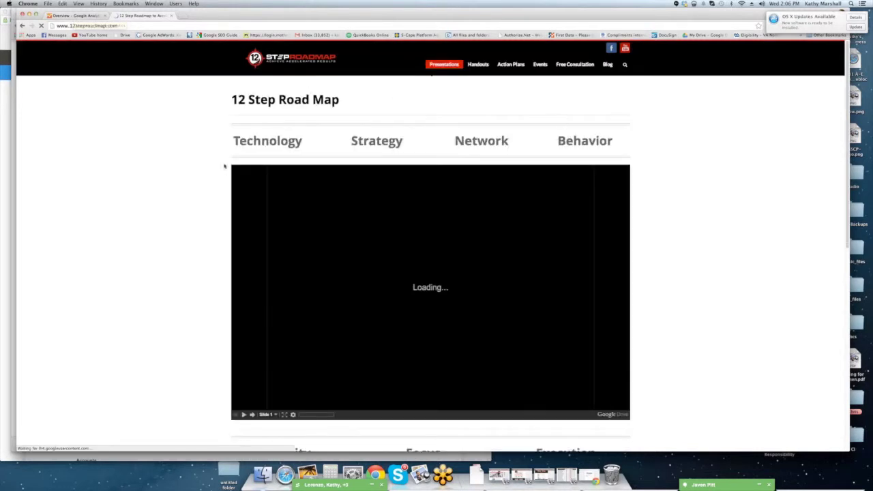
{"action": "scroll", "coordinate": [179, 234], "scroll_direction": "down", "scroll_amount": 5}
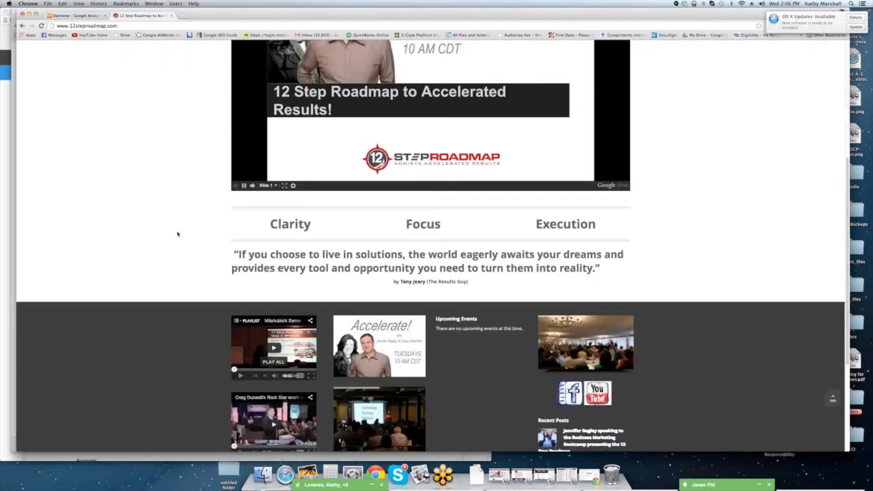
{"action": "scroll", "coordinate": [176, 234], "scroll_direction": "up", "scroll_amount": 5}
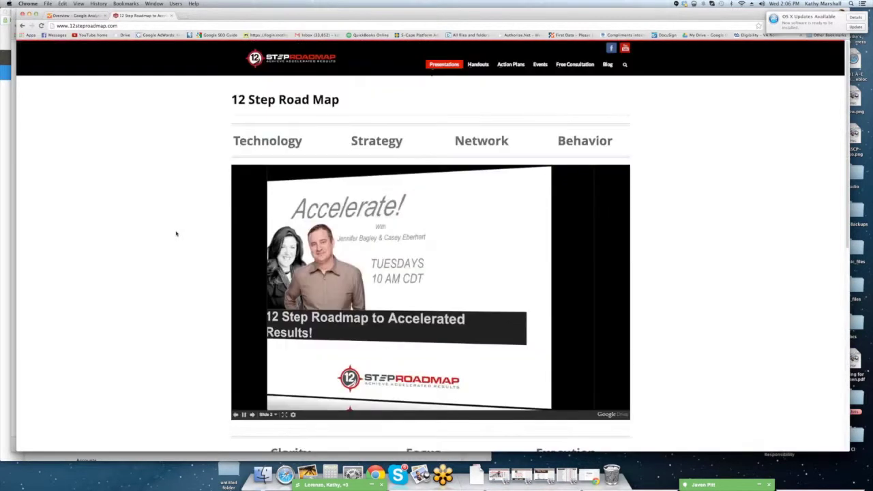
{"action": "mouse_move", "coordinate": [511, 66]}
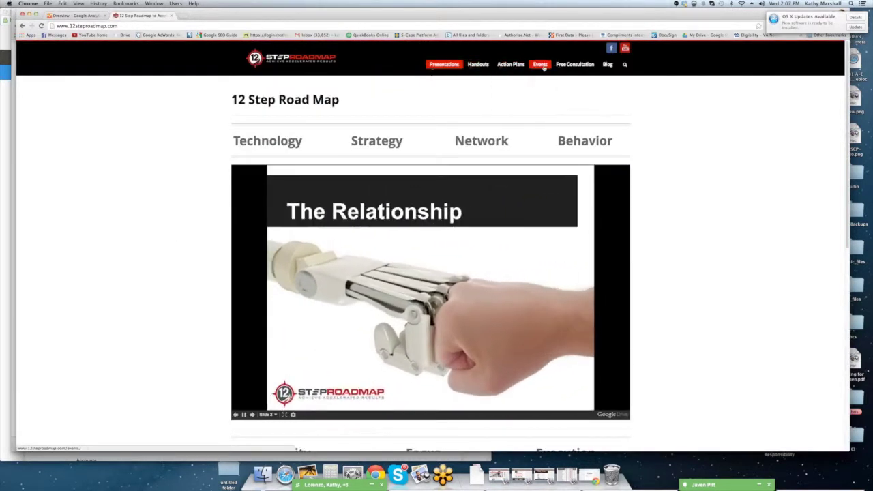
{"action": "mouse_move", "coordinate": [575, 63]}
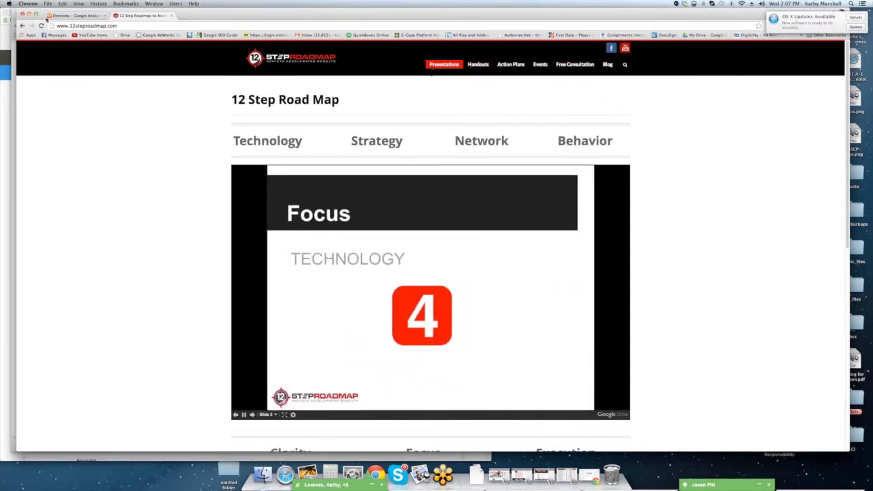
Step: Return to Google Analytics and drill the Real-Time Locations report down to United States and the city of Plano
{"action": "left_click", "coordinate": [69, 15]}
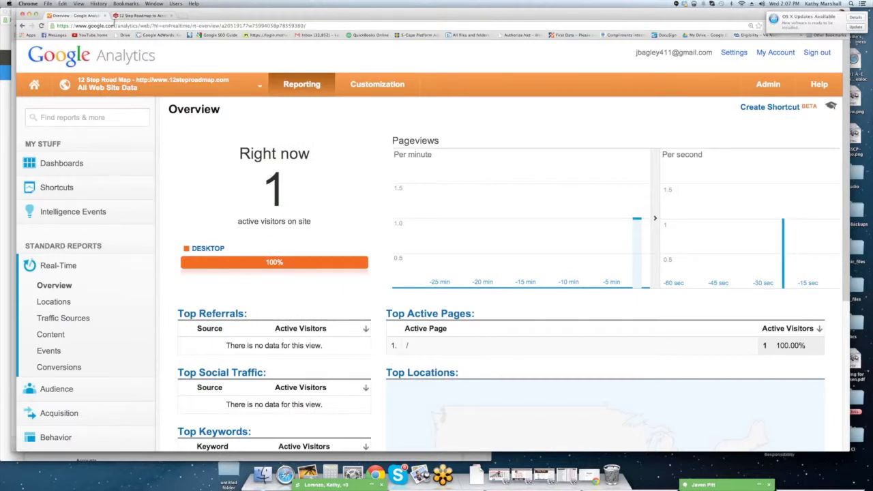
{"action": "scroll", "coordinate": [101, 261], "scroll_direction": "down", "scroll_amount": 1}
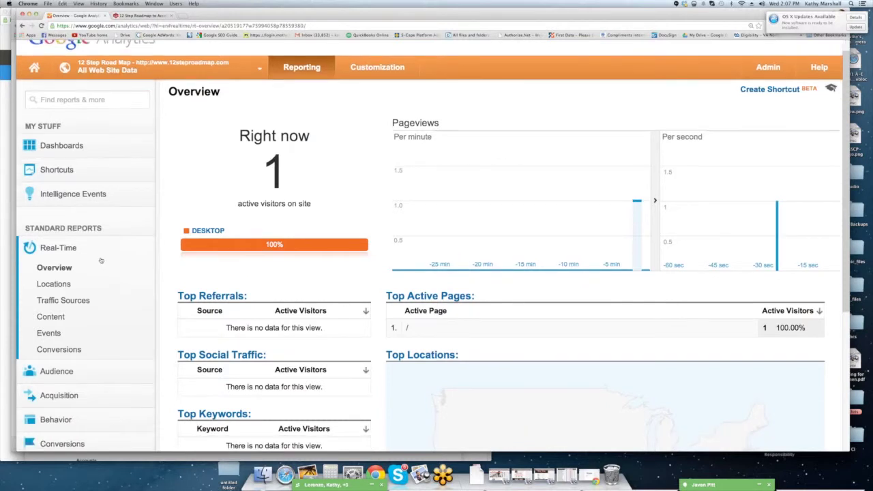
{"action": "left_click", "coordinate": [60, 283]}
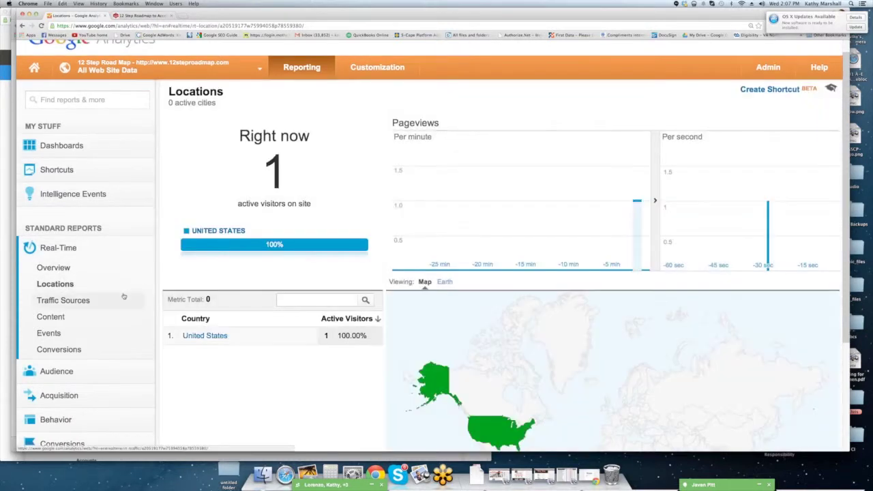
{"action": "scroll", "coordinate": [123, 296], "scroll_direction": "up", "scroll_amount": 1}
{"action": "scroll", "coordinate": [204, 307], "scroll_direction": "down", "scroll_amount": 3}
{"action": "left_click", "coordinate": [247, 326]}
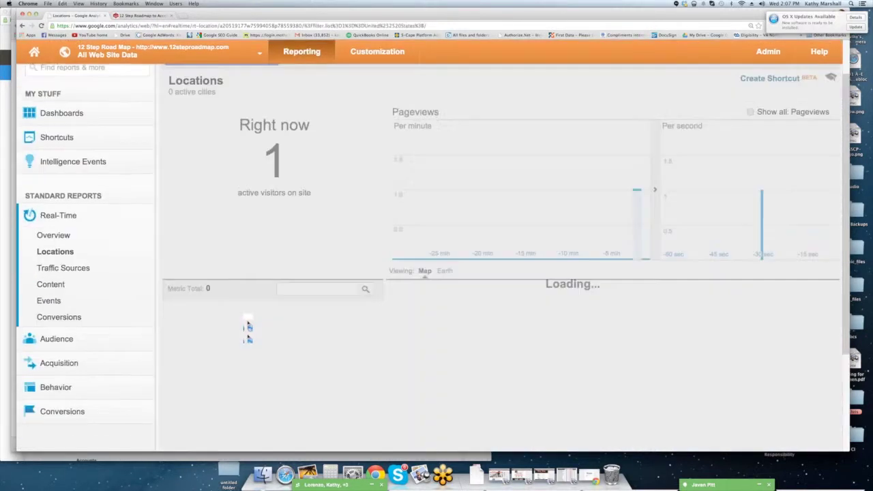
{"action": "left_click", "coordinate": [191, 325]}
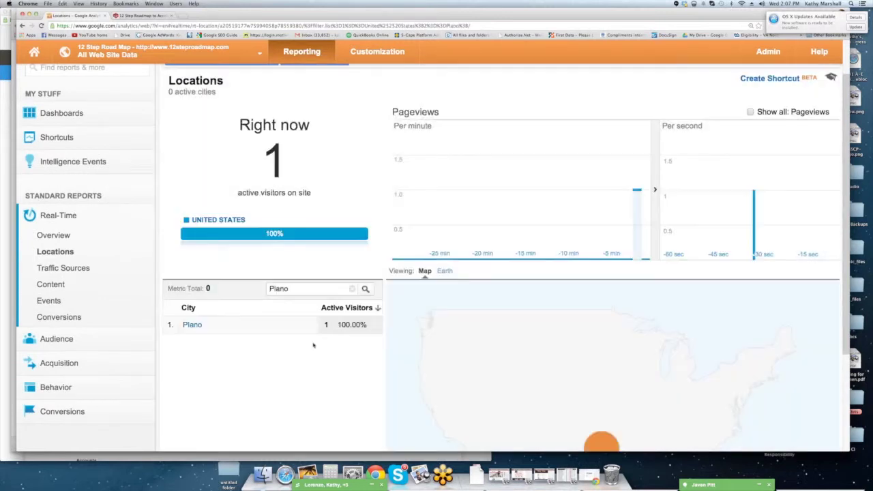
{"action": "scroll", "coordinate": [454, 331], "scroll_direction": "down", "scroll_amount": 5}
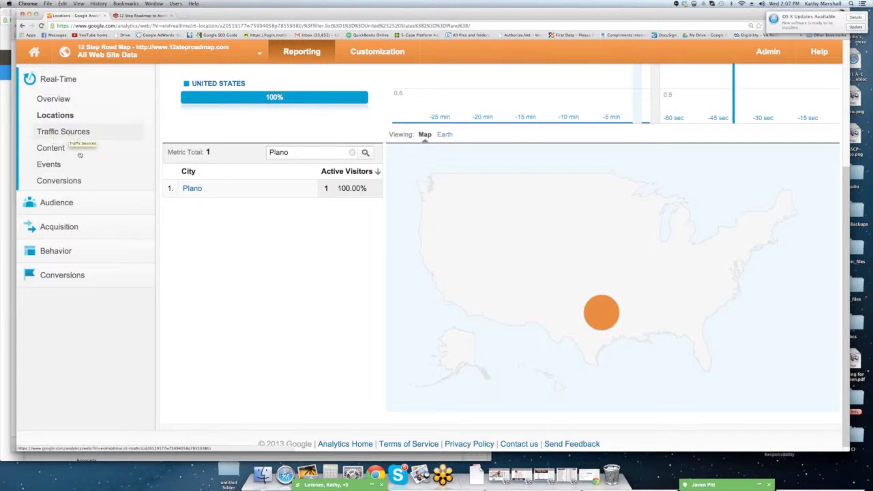
Step: View the Real-Time Traffic Sources report, followed by the Real-Time Content report
{"action": "scroll", "coordinate": [80, 155], "scroll_direction": "up", "scroll_amount": 2}
{"action": "left_click", "coordinate": [65, 176]}
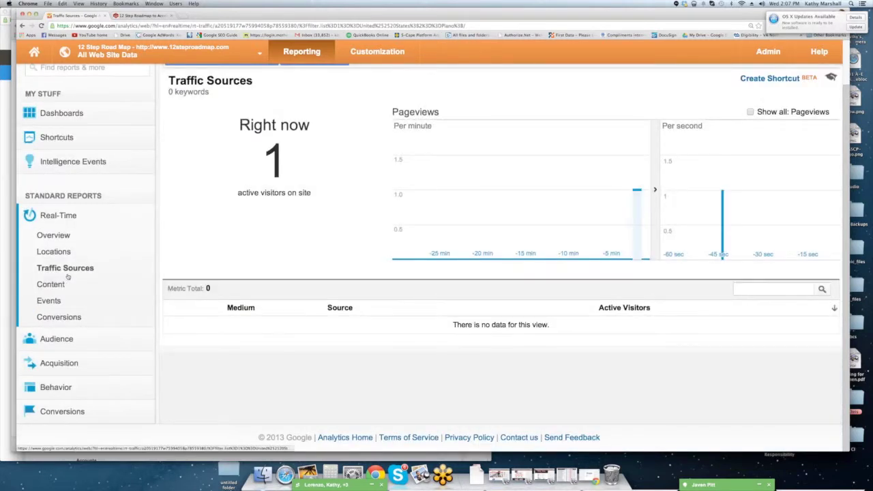
{"action": "left_click", "coordinate": [49, 284]}
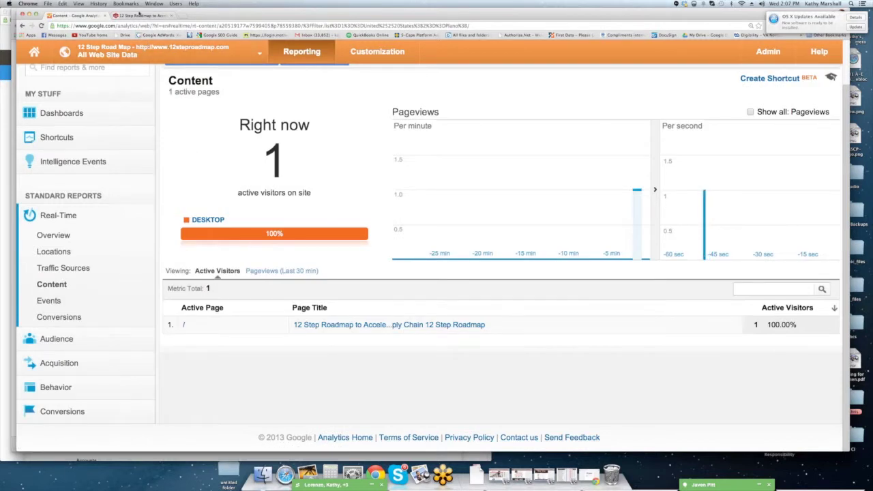
Step: Open the website's Handouts, Action Plans, Events, Free Consultation and Blog pages in separate new tabs
{"action": "left_click", "coordinate": [139, 14]}
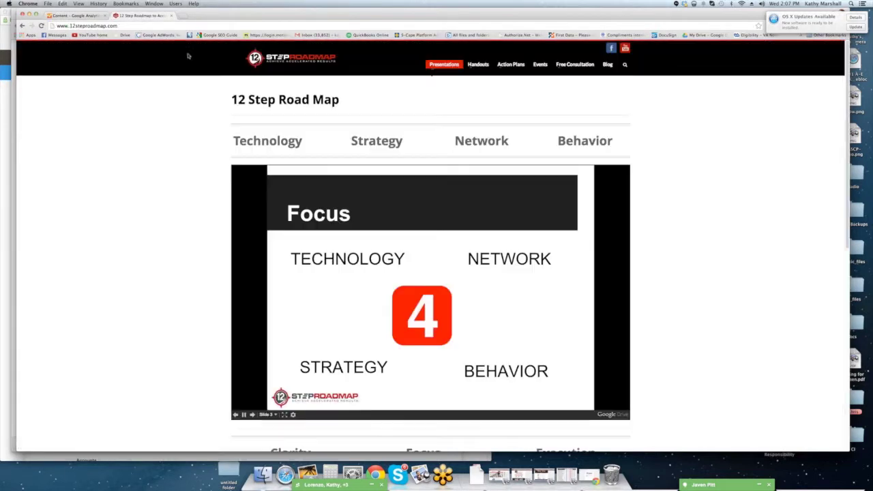
{"action": "left_click", "coordinate": [478, 65], "text": "super"}
{"action": "left_click", "coordinate": [511, 64], "text": "super"}
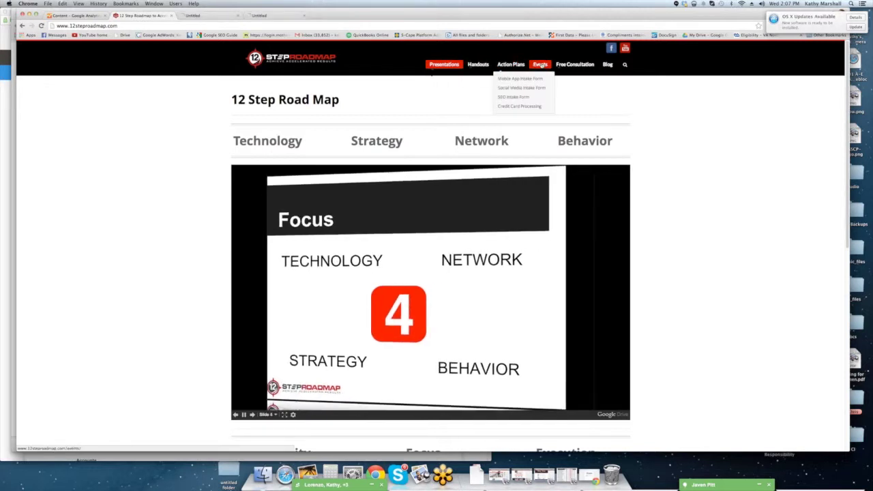
{"action": "left_click", "coordinate": [539, 64], "text": "super"}
{"action": "left_click", "coordinate": [575, 64], "text": "super"}
{"action": "left_click", "coordinate": [607, 64], "text": "super"}
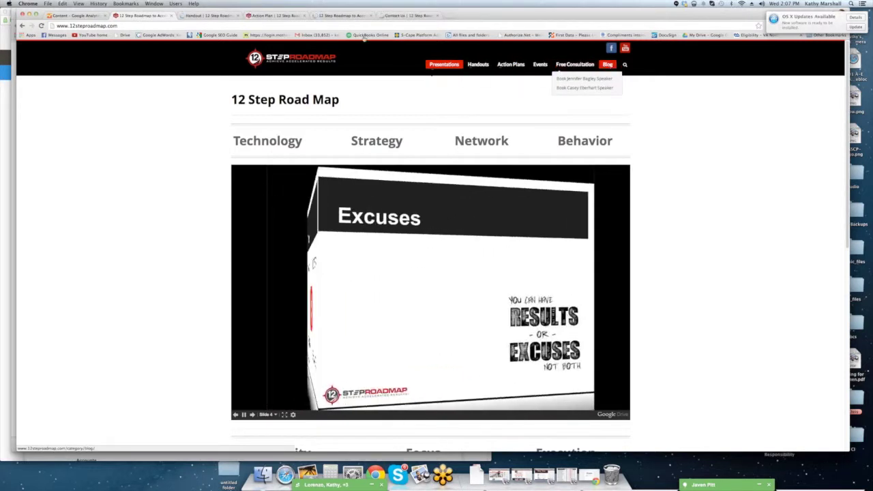
Step: Reload the Real-Time Content report and look through the Handout, Action Plan, Events and Contact Us pages opened on the website
{"action": "left_click", "coordinate": [75, 15]}
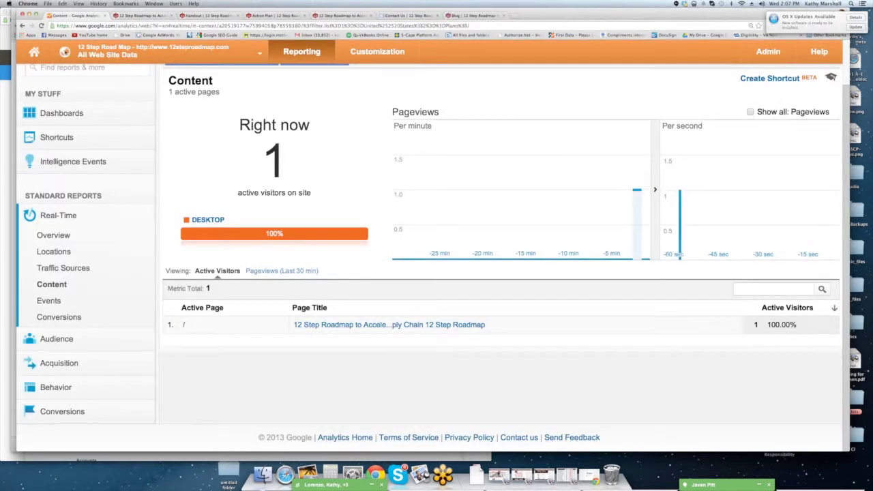
{"action": "key", "text": "super+r"}
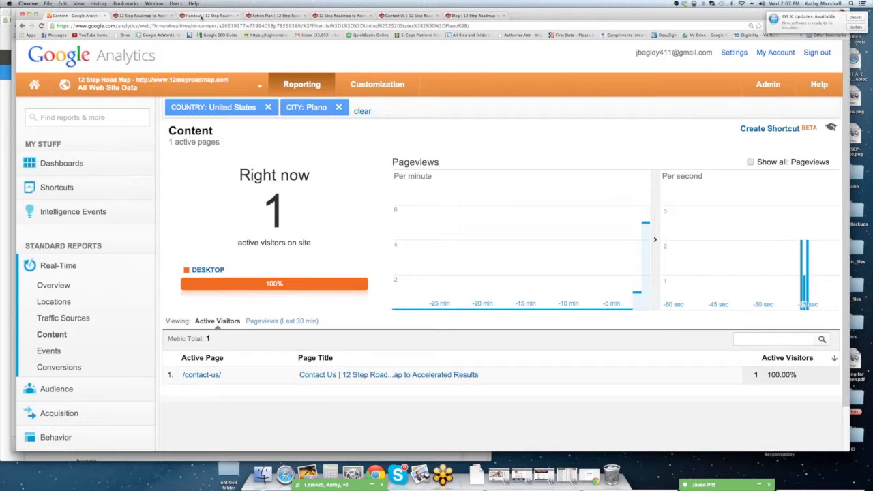
{"action": "left_click", "coordinate": [201, 15]}
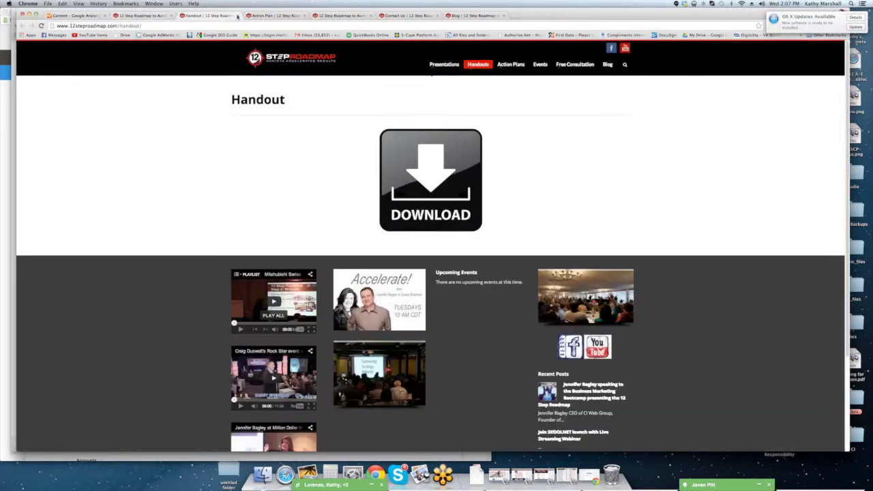
{"action": "left_click", "coordinate": [273, 15]}
{"action": "left_click", "coordinate": [354, 15]}
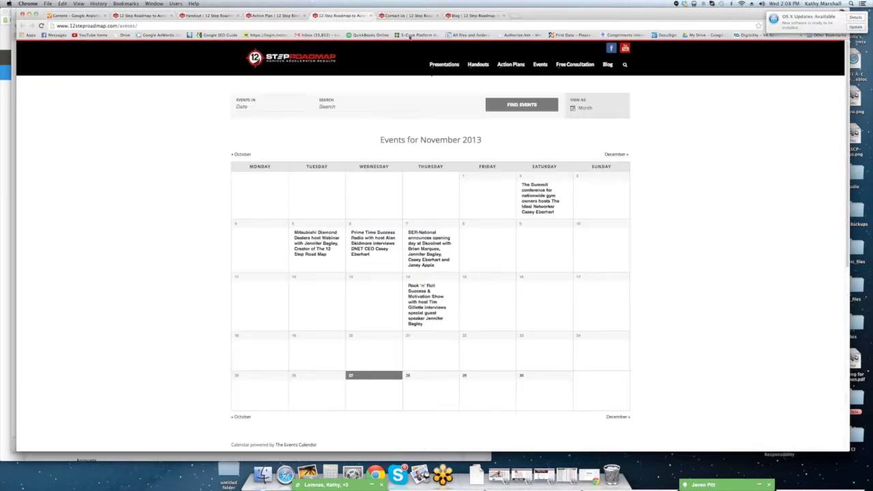
{"action": "left_click", "coordinate": [409, 15]}
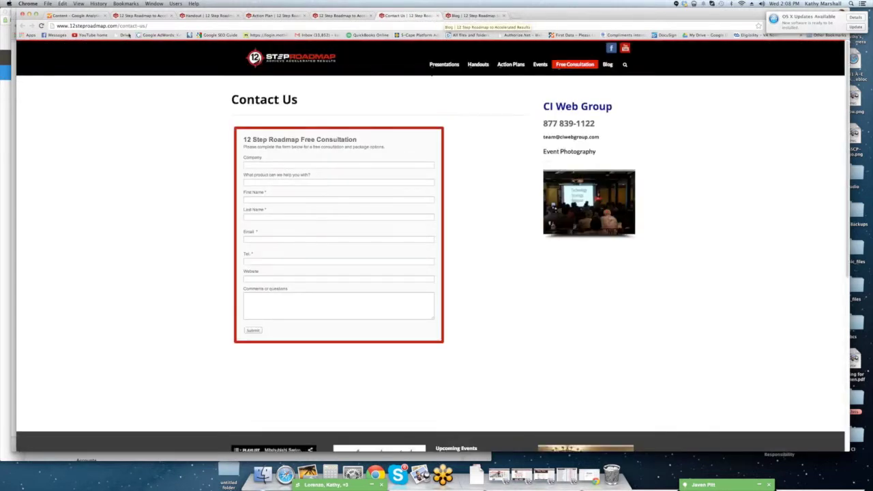
Step: Return to Google Analytics and view the Real-Time Events and Conversions reports
{"action": "left_click", "coordinate": [69, 15]}
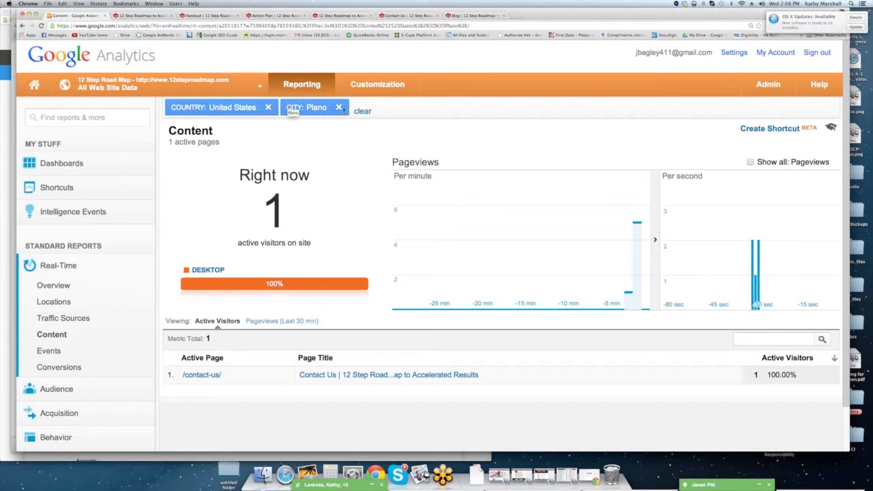
{"action": "left_click", "coordinate": [63, 350]}
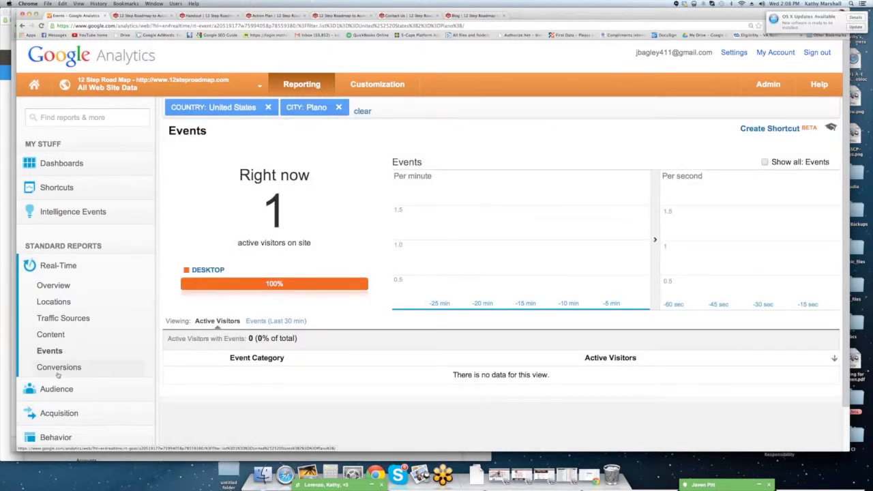
{"action": "left_click", "coordinate": [63, 370]}
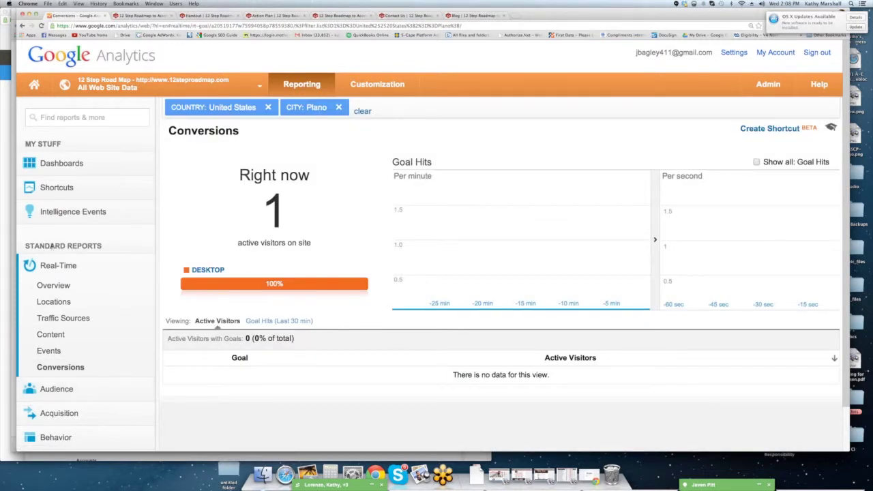
Step: Collapse the Real-Time group, open the Audience Overview report and review its visit metrics
{"action": "left_click", "coordinate": [73, 269]}
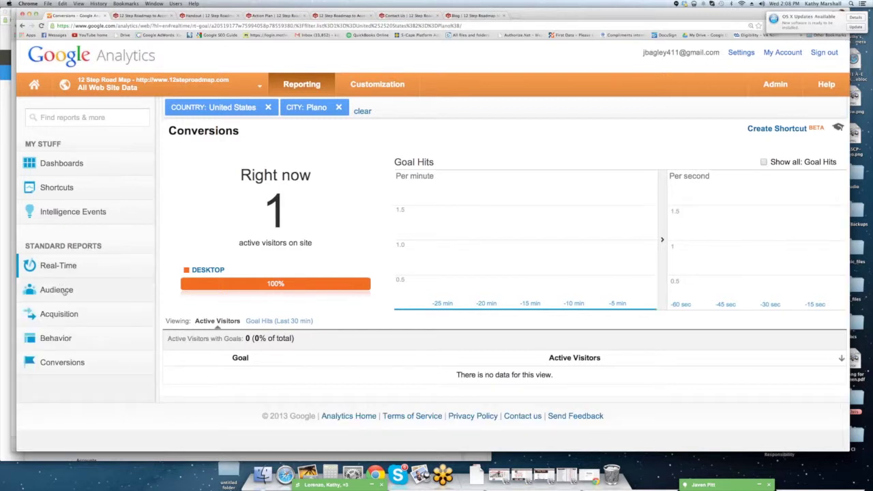
{"action": "left_click", "coordinate": [62, 289]}
{"action": "left_click", "coordinate": [97, 308]}
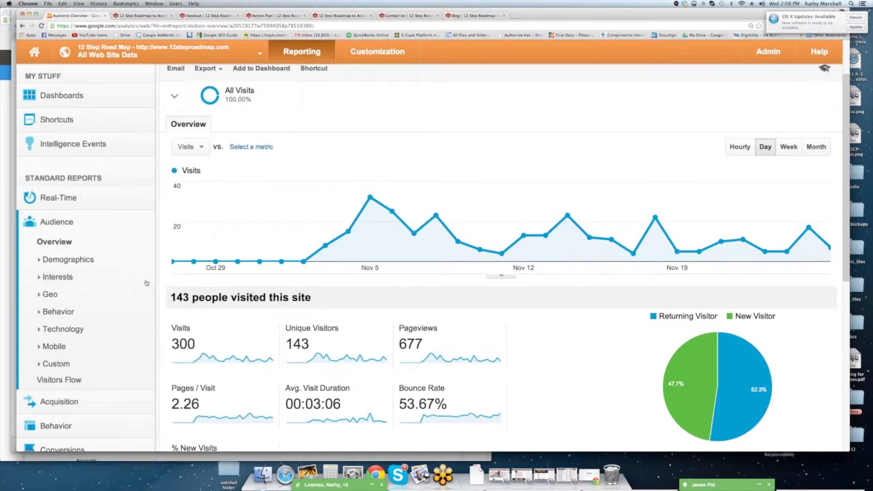
{"action": "scroll", "coordinate": [147, 282], "scroll_direction": "down", "scroll_amount": 3}
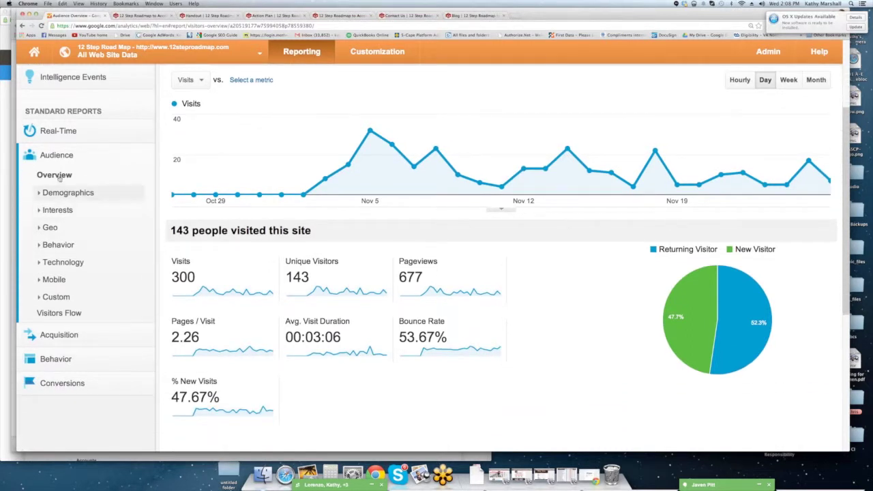
Step: Enable the Demographics and Interest Reports from the Demographics Overview and try to validate the tracking code
{"action": "left_click", "coordinate": [40, 193]}
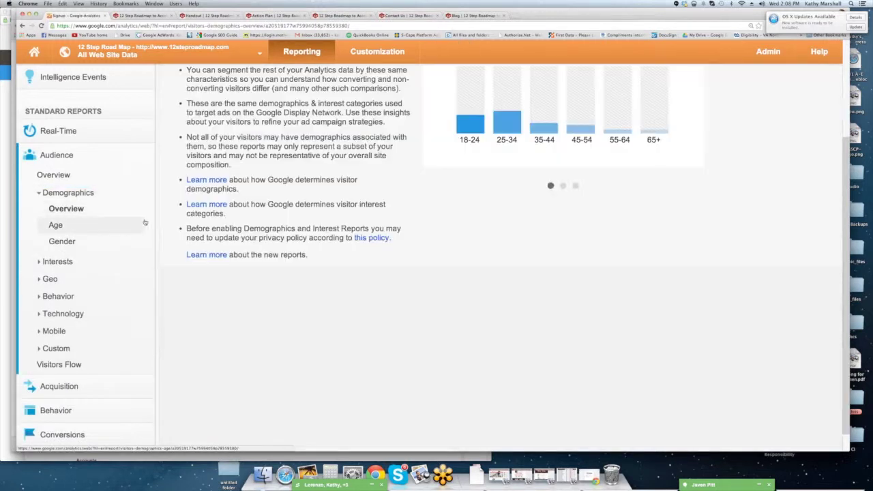
{"action": "scroll", "coordinate": [202, 291], "scroll_direction": "up", "scroll_amount": 3}
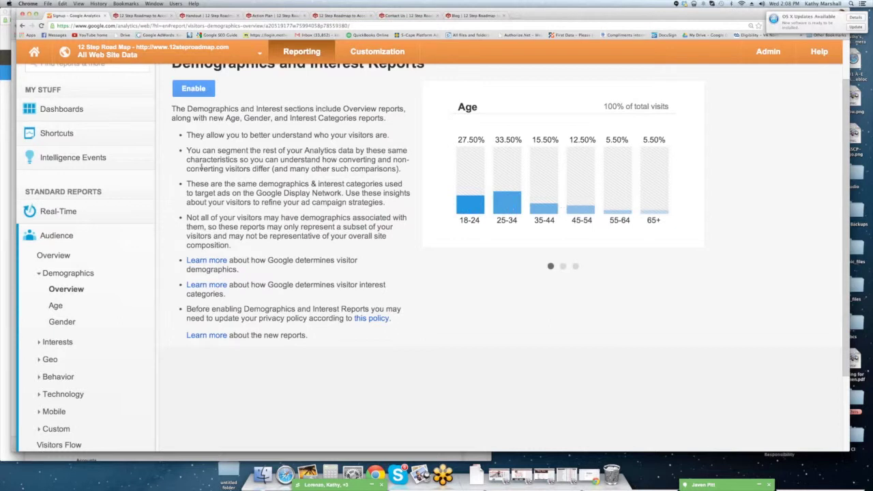
{"action": "scroll", "coordinate": [202, 168], "scroll_direction": "up", "scroll_amount": 1}
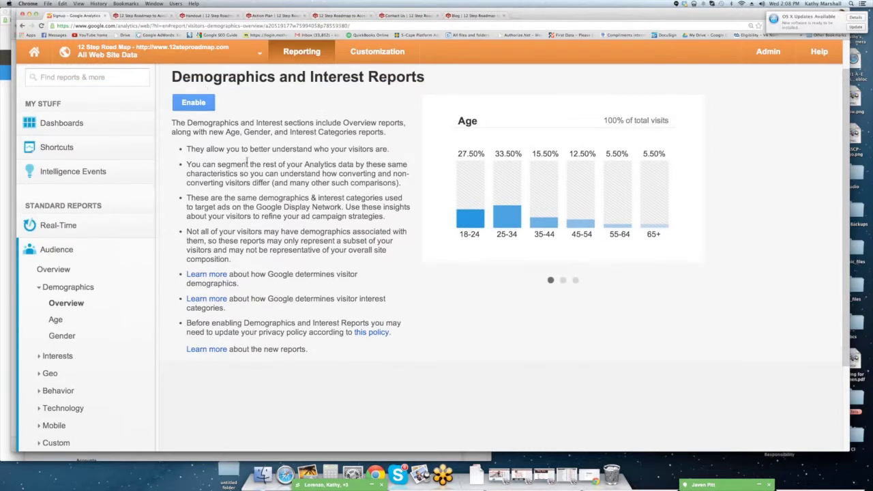
{"action": "left_click", "coordinate": [193, 102]}
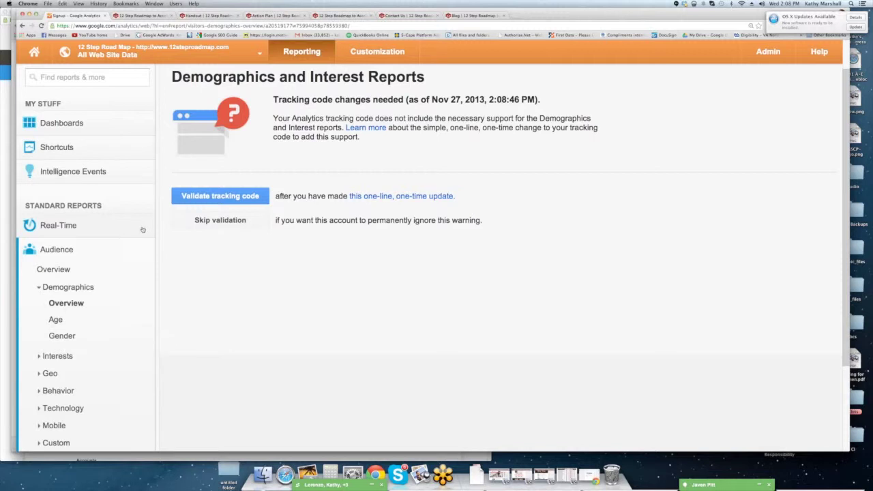
{"action": "left_click", "coordinate": [236, 197]}
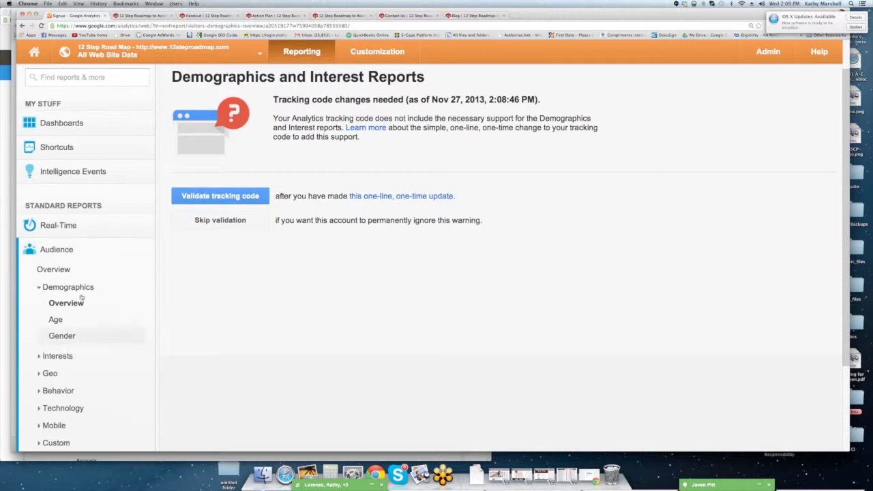
Step: Open the Age report in the Demographics group and review its page
{"action": "left_click", "coordinate": [62, 320]}
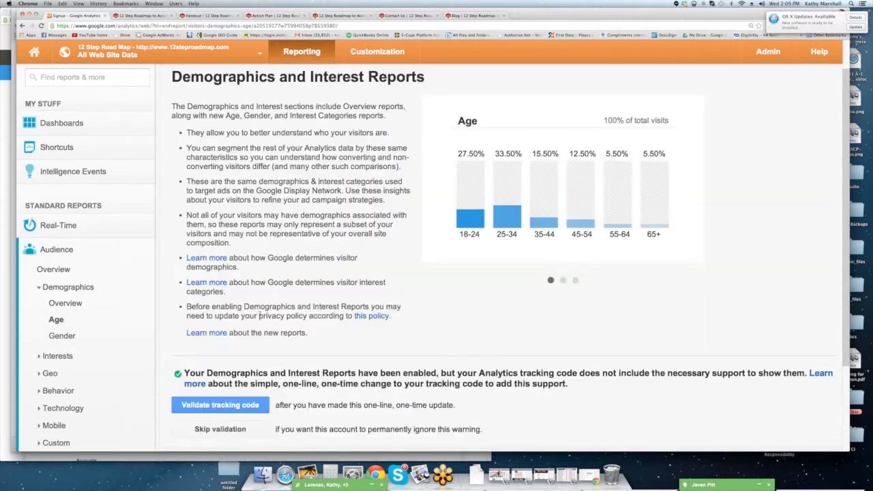
{"action": "scroll", "coordinate": [257, 313], "scroll_direction": "down", "scroll_amount": 1}
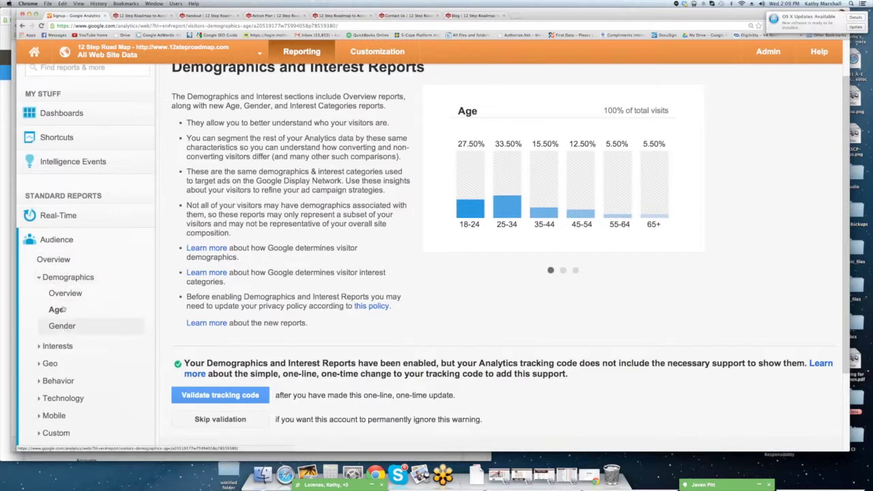
Step: Browse the Affinity Categories, In-Market Segments and Other Categories reports in the Interests group, with the Demographics and Interests groups collapsed when done
{"action": "left_click", "coordinate": [58, 278]}
{"action": "left_click", "coordinate": [57, 294]}
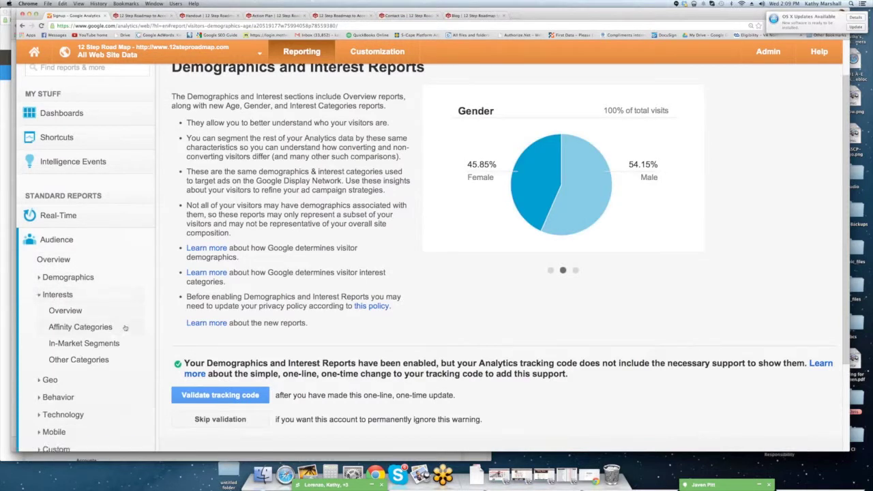
{"action": "left_click", "coordinate": [48, 295]}
{"action": "left_click", "coordinate": [47, 295]}
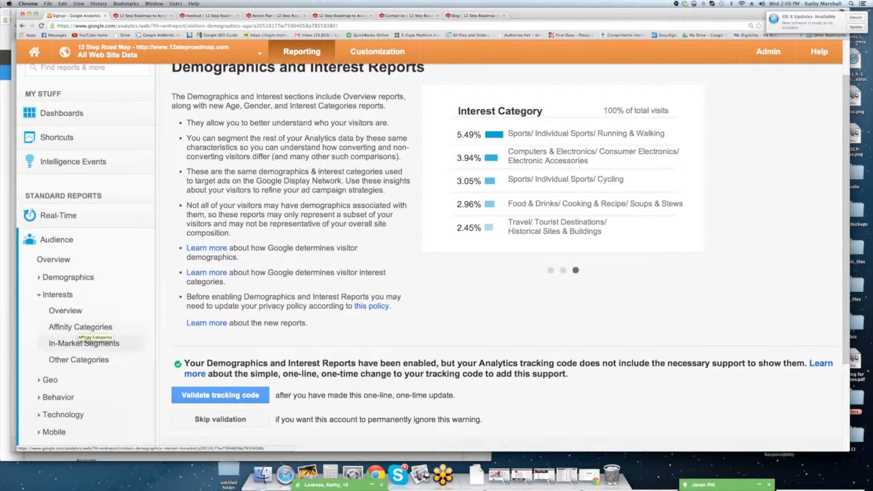
{"action": "left_click", "coordinate": [81, 331]}
{"action": "left_click", "coordinate": [92, 344]}
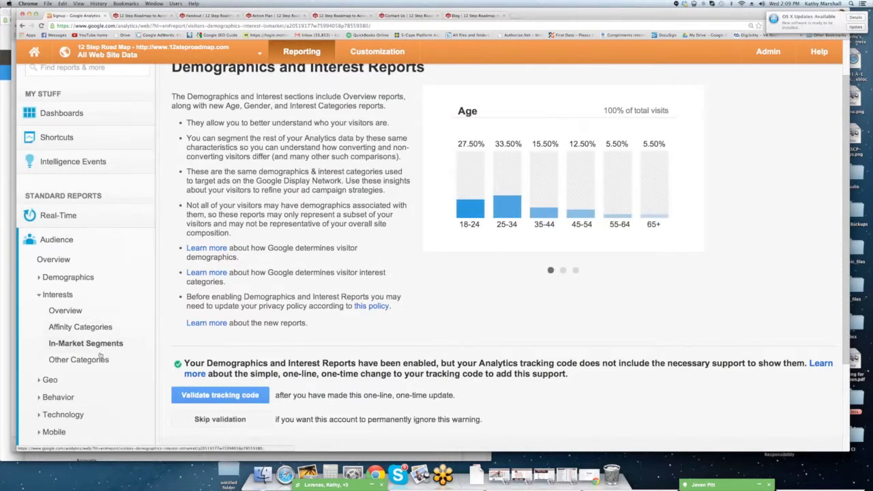
{"action": "left_click", "coordinate": [88, 359]}
{"action": "left_click", "coordinate": [60, 296]}
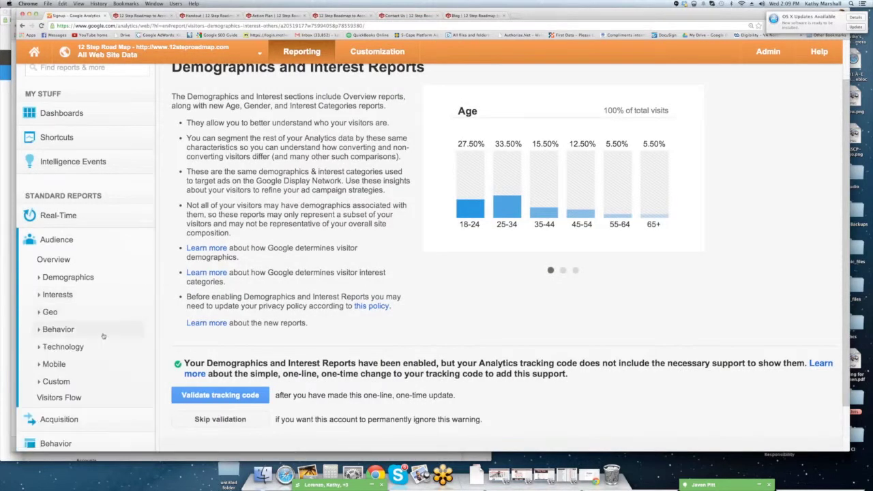
Step: View the Language and Location reports in the Geo group, and collapse the group
{"action": "scroll", "coordinate": [75, 321], "scroll_direction": "down", "scroll_amount": 1}
{"action": "left_click", "coordinate": [53, 296]}
{"action": "scroll", "coordinate": [102, 322], "scroll_direction": "down", "scroll_amount": 1}
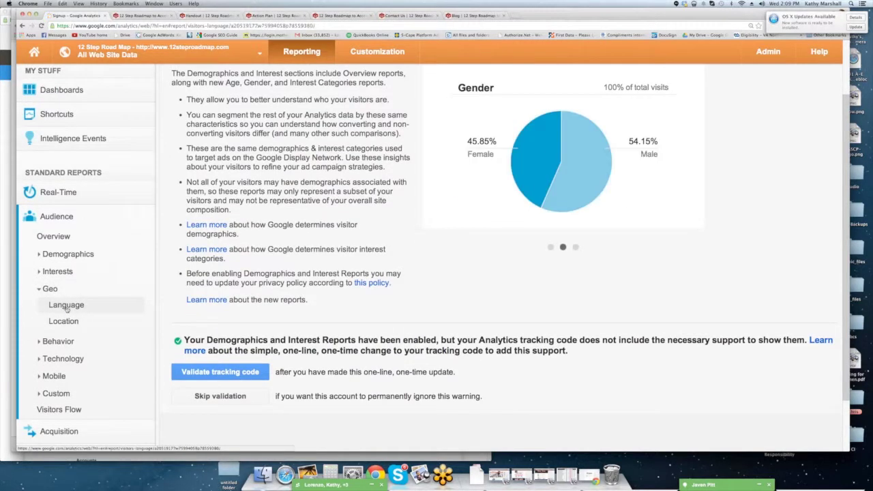
{"action": "left_click", "coordinate": [63, 306]}
{"action": "left_click", "coordinate": [72, 322]}
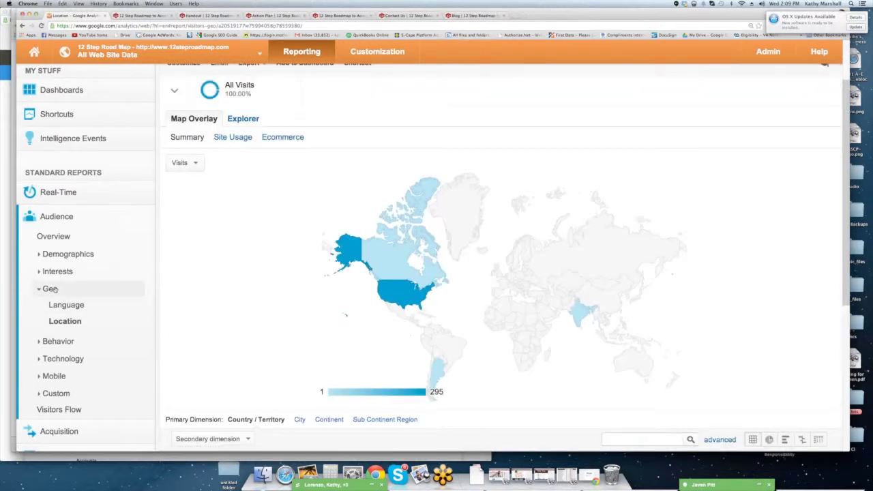
{"action": "left_click", "coordinate": [52, 289]}
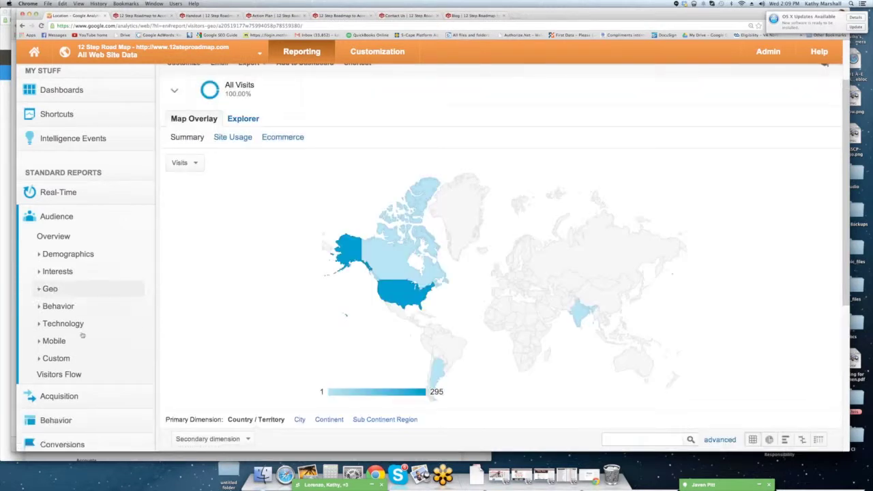
Step: Open the New vs Returning report in the Audience Behavior group and examine the visits from returning visitors
{"action": "scroll", "coordinate": [68, 314], "scroll_direction": "down", "scroll_amount": 1}
{"action": "left_click", "coordinate": [58, 289]}
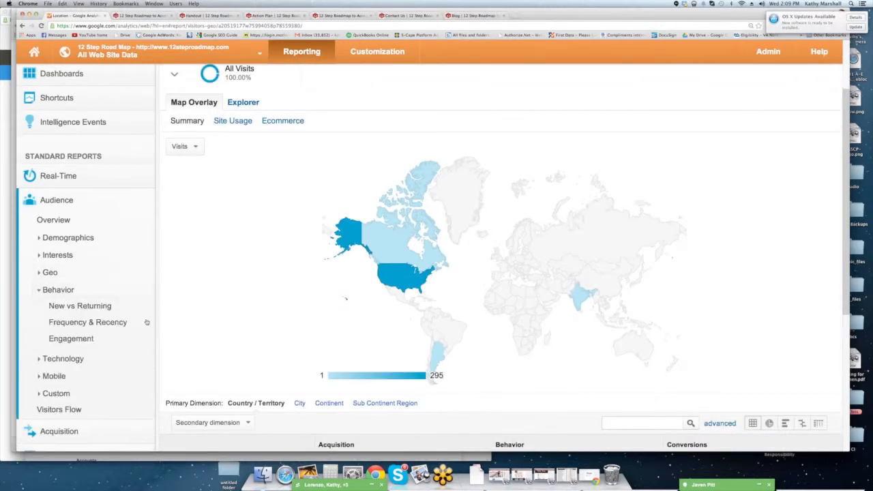
{"action": "left_click", "coordinate": [127, 307]}
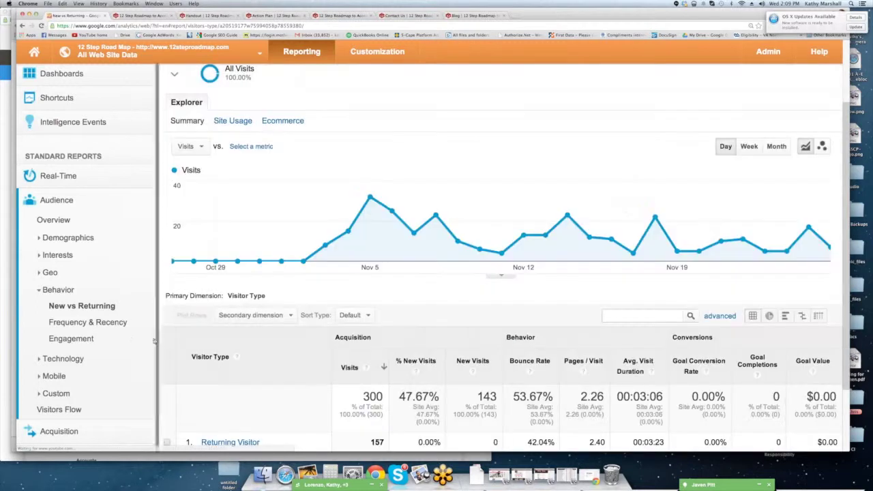
{"action": "scroll", "coordinate": [384, 341], "scroll_direction": "down", "scroll_amount": 1}
{"action": "scroll", "coordinate": [384, 341], "scroll_direction": "down", "scroll_amount": 2}
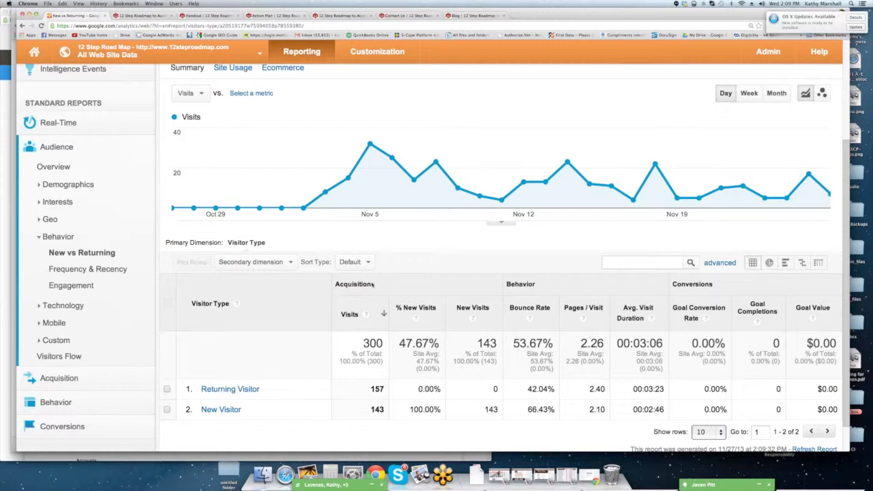
{"action": "double_click", "coordinate": [377, 389]}
{"action": "scroll", "coordinate": [694, 355], "scroll_direction": "down", "scroll_amount": 2}
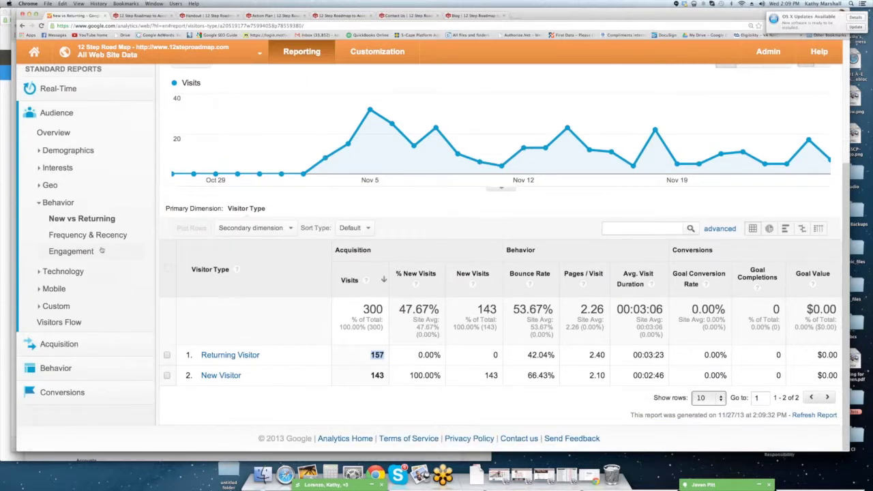
Step: Open the Frequency & Recency report and examine visits and pageviews by count of visits, including the 9-14 to 26-50 rows
{"action": "left_click", "coordinate": [85, 235]}
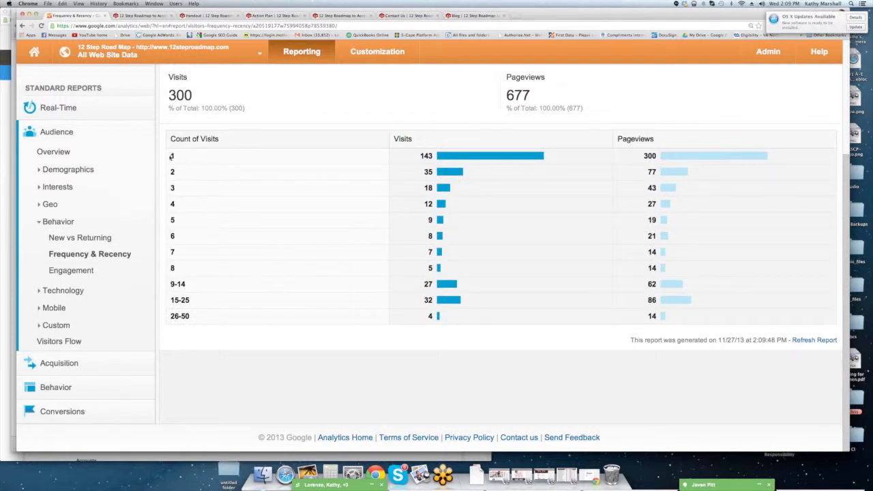
{"action": "left_click_drag", "start_coordinate": [231, 138], "coordinate": [169, 139]}
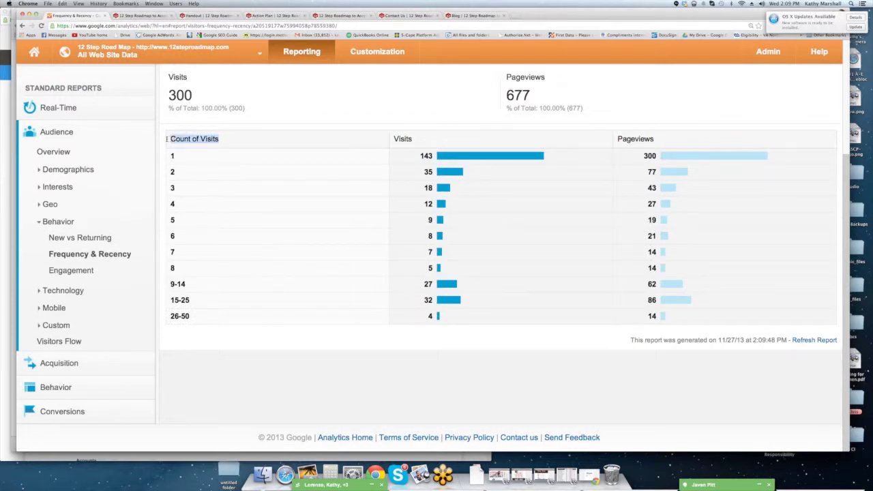
{"action": "left_click_drag", "start_coordinate": [414, 156], "coordinate": [493, 152]}
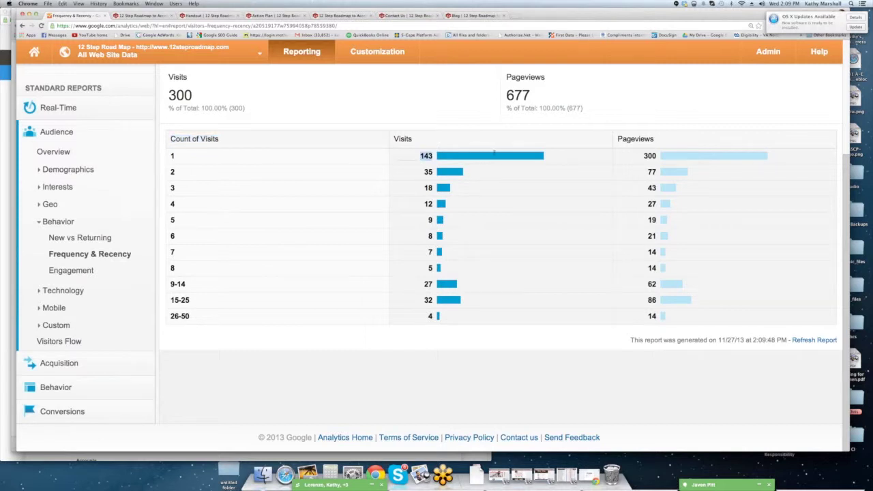
{"action": "left_click_drag", "start_coordinate": [636, 154], "coordinate": [716, 155]}
{"action": "left_click", "coordinate": [183, 155]}
{"action": "left_click_drag", "start_coordinate": [172, 283], "coordinate": [191, 318]}
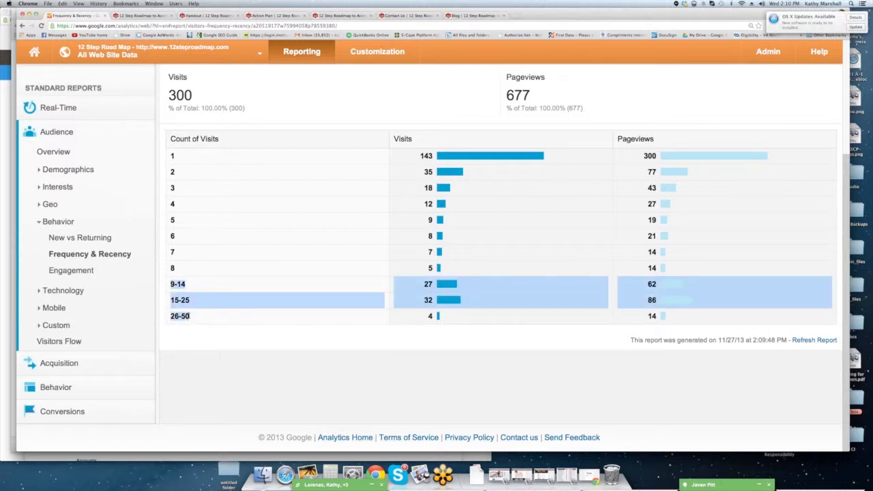
Step: Review the visit durations in the Engagement report, and expand the Technology group in place of the Behavior group
{"action": "left_click", "coordinate": [68, 270]}
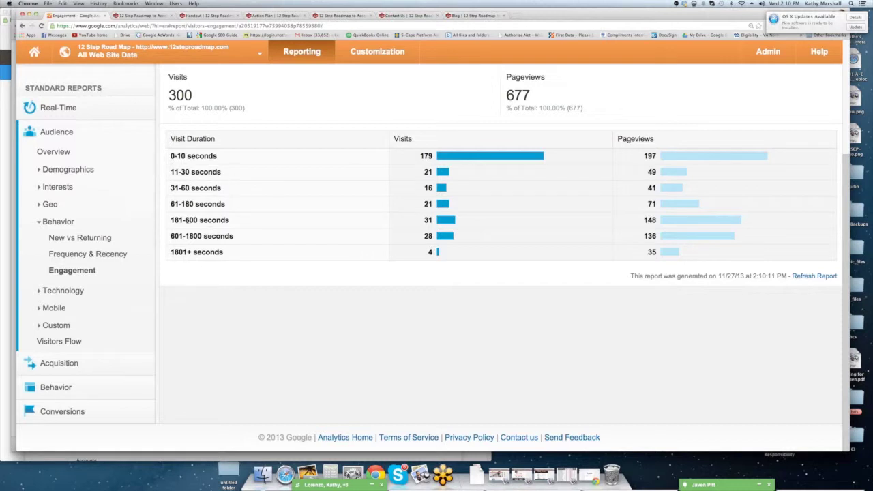
{"action": "left_click_drag", "start_coordinate": [185, 236], "coordinate": [232, 238]}
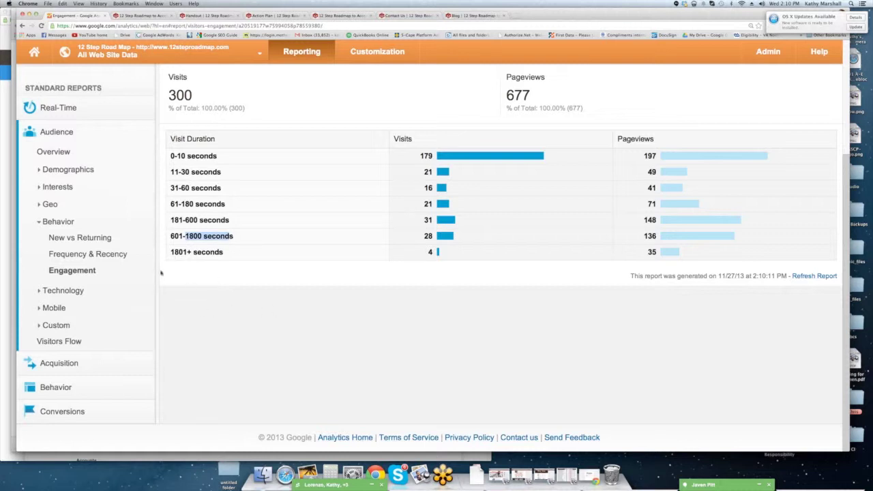
{"action": "left_click", "coordinate": [62, 291]}
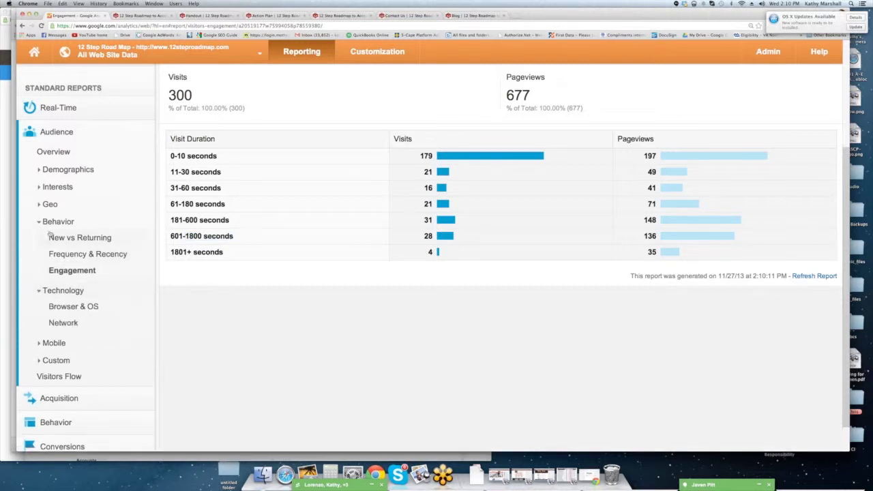
{"action": "left_click", "coordinate": [58, 222]}
Step: Review the visits by browser in the Browser & OS report and by service provider in the Network report
{"action": "left_click", "coordinate": [66, 271]}
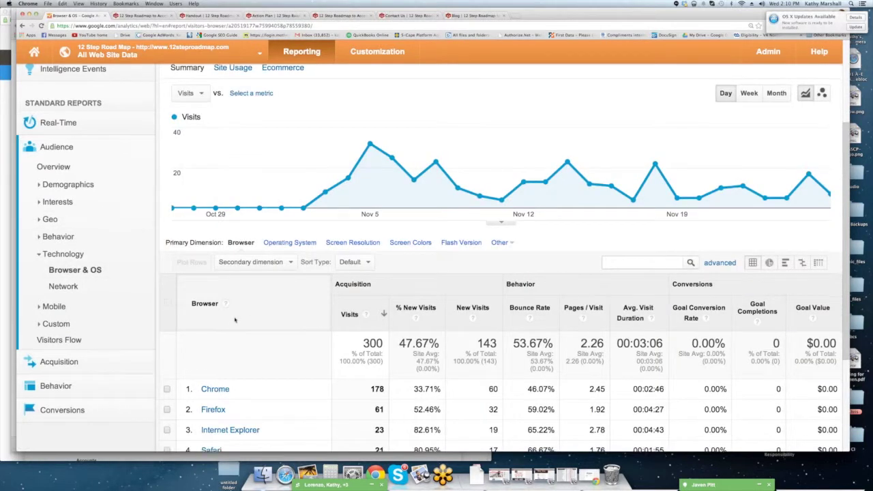
{"action": "scroll", "coordinate": [234, 320], "scroll_direction": "down", "scroll_amount": 5}
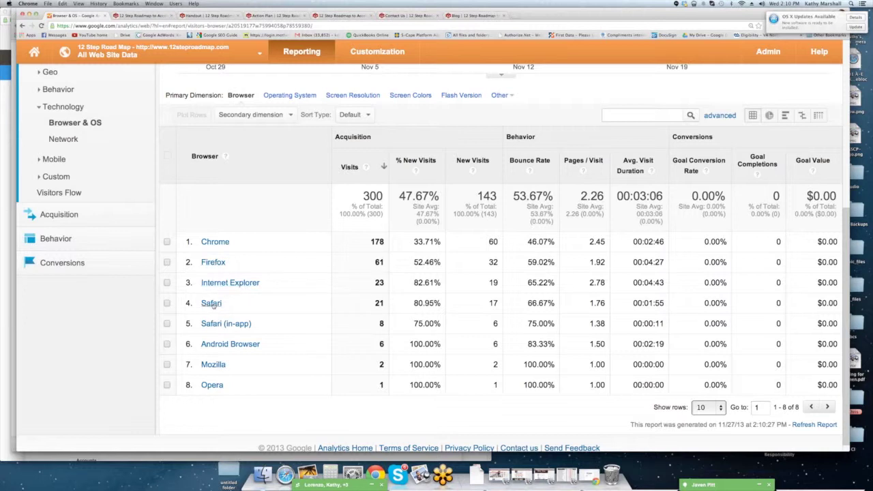
{"action": "left_click", "coordinate": [63, 140]}
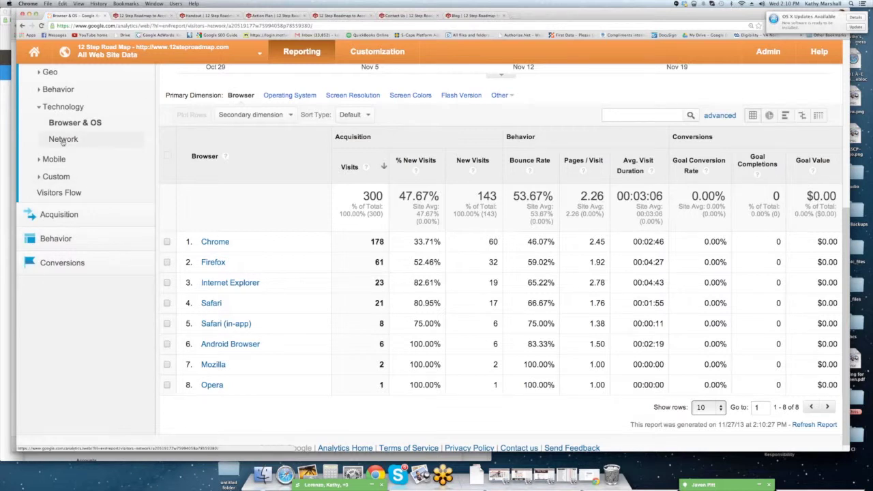
{"action": "scroll", "coordinate": [302, 311], "scroll_direction": "down", "scroll_amount": 1}
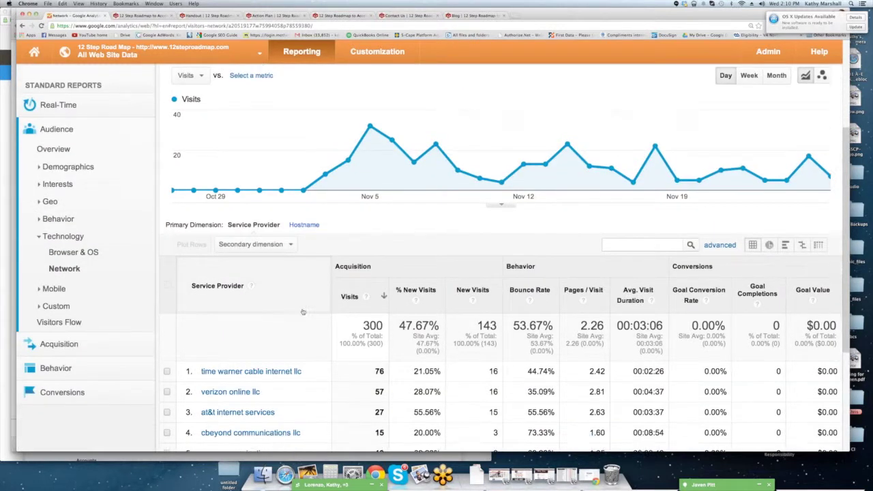
{"action": "scroll", "coordinate": [302, 311], "scroll_direction": "down", "scroll_amount": 3}
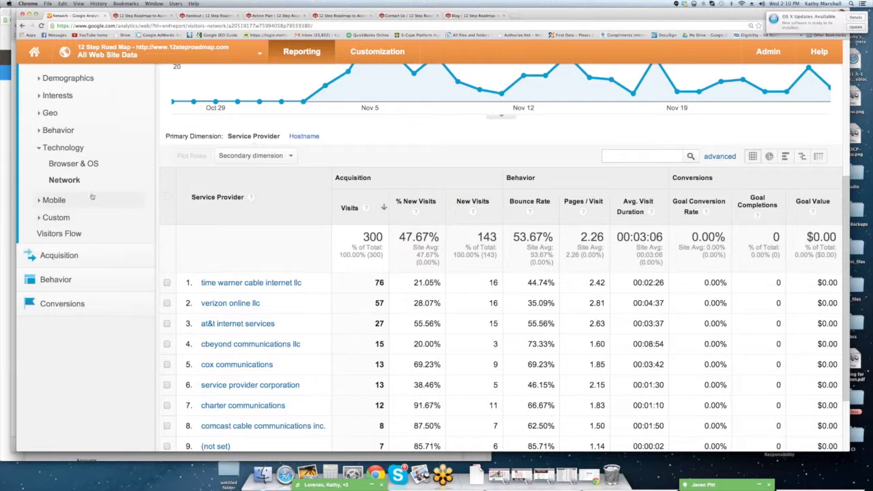
Step: Replace the expanded Technology group with Mobile and review visits by device category in the Mobile Overview report
{"action": "left_click", "coordinate": [51, 148]}
{"action": "left_click", "coordinate": [50, 166]}
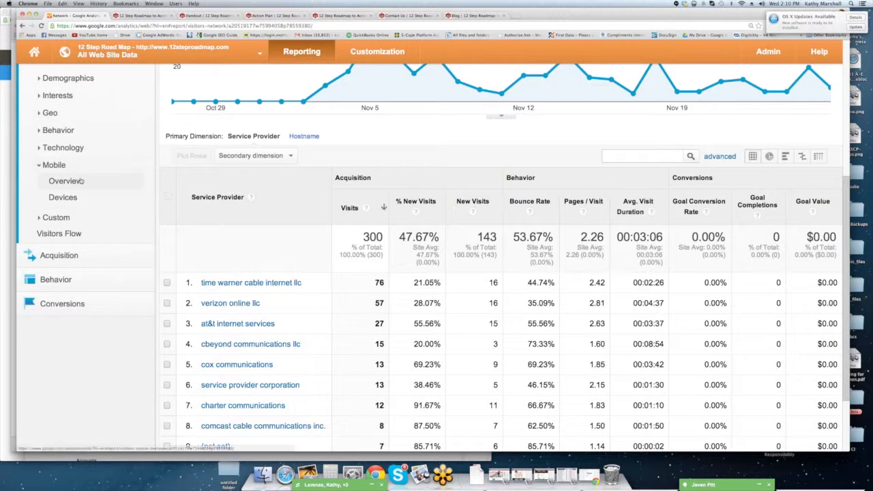
{"action": "left_click", "coordinate": [66, 181]}
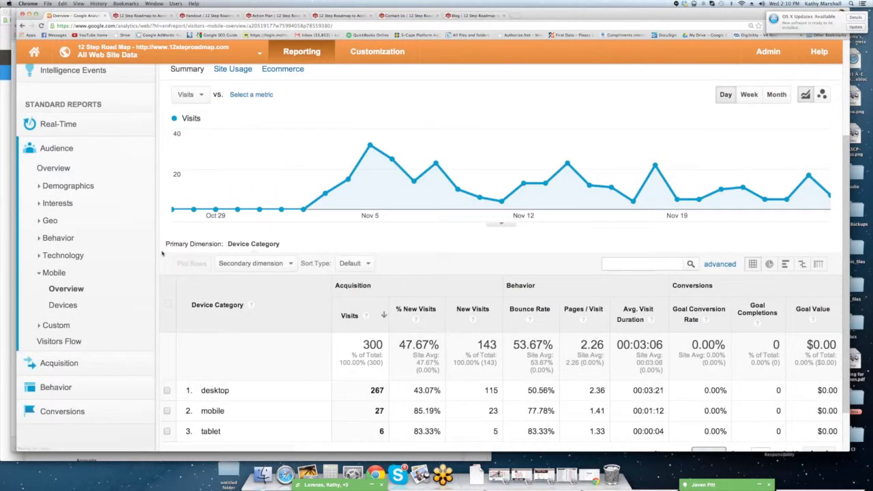
{"action": "scroll", "coordinate": [164, 254], "scroll_direction": "down", "scroll_amount": 3}
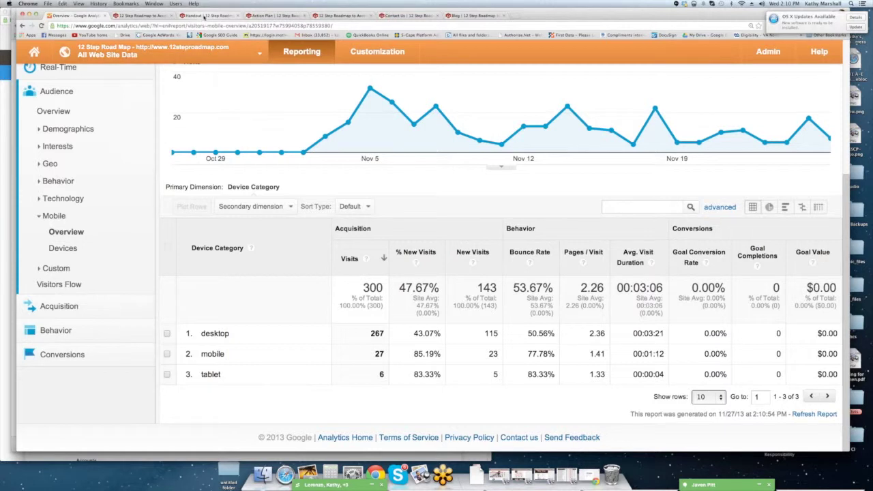
Step: Detach the 12 Step Roadmap Handout page into its own browser window, open the site's Presentations page there and align the window over the original
{"action": "left_click", "coordinate": [205, 15]}
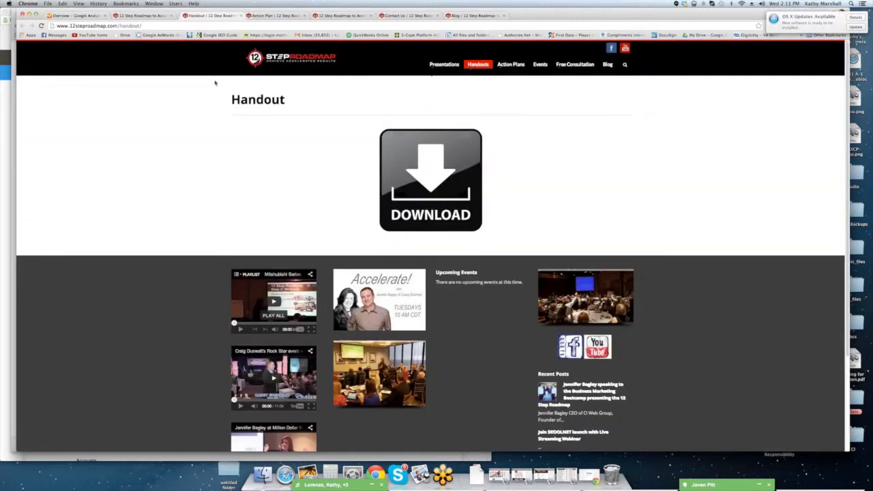
{"action": "left_click_drag", "start_coordinate": [204, 15], "coordinate": [71, 78]}
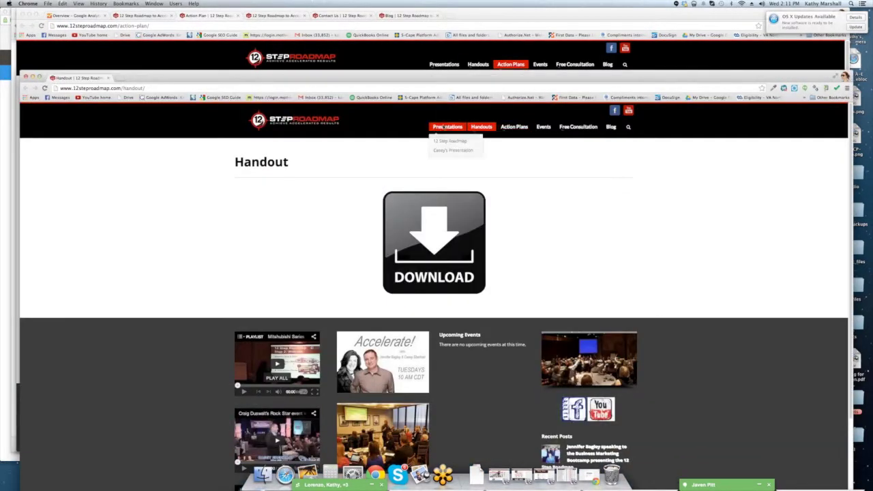
{"action": "left_click_drag", "start_coordinate": [506, 77], "coordinate": [500, 12]}
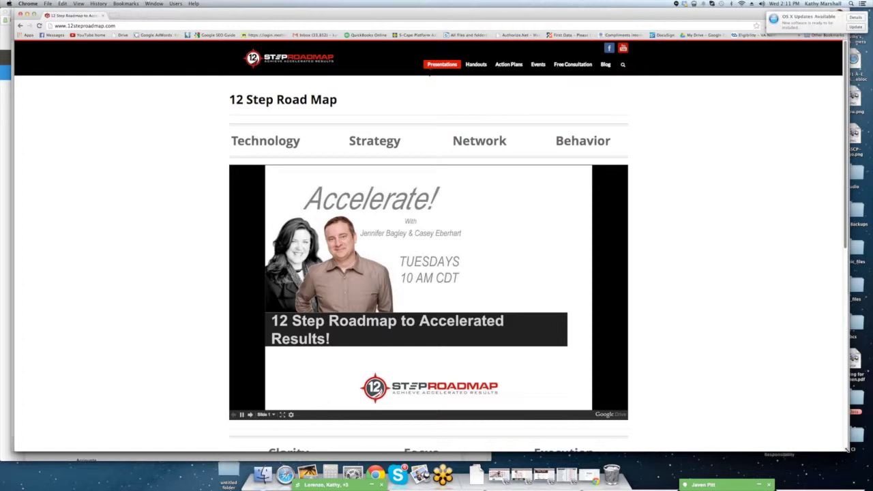
Step: Narrow the detached window to phone width, inspect the site's mobile layout and page-selection list, and return to the main browser window
{"action": "left_click_drag", "start_coordinate": [830, 443], "coordinate": [131, 393]}
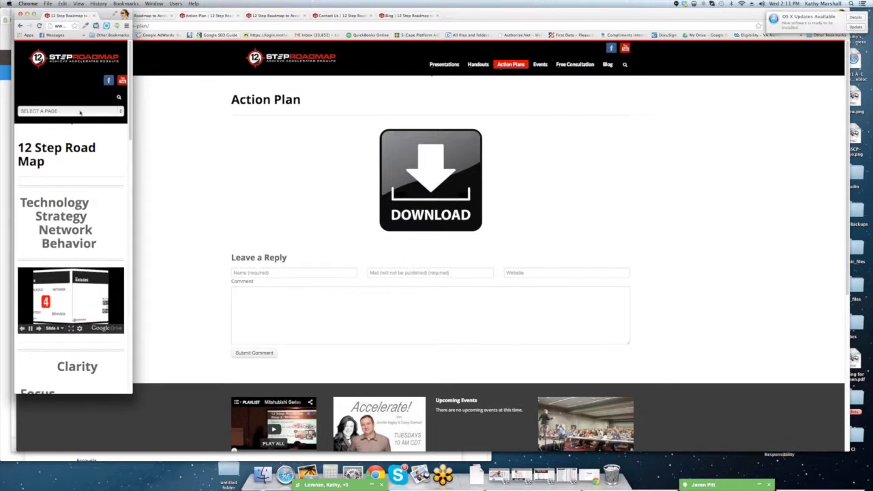
{"action": "left_click", "coordinate": [80, 111]}
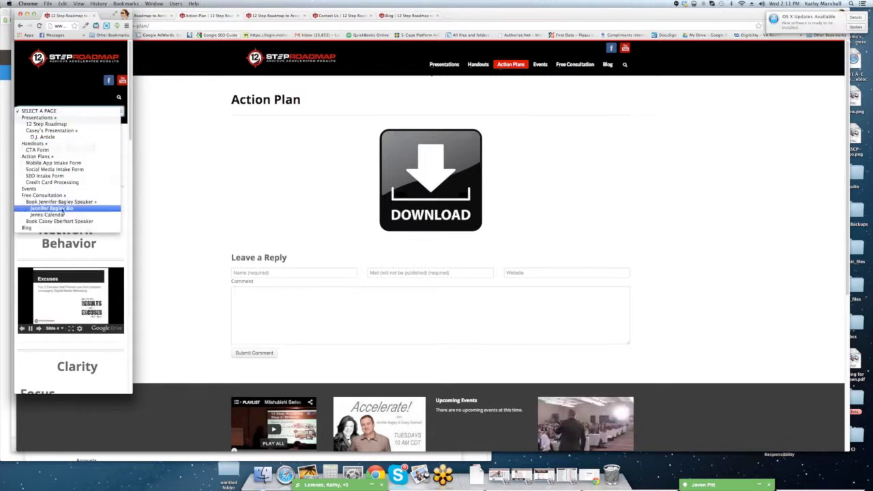
{"action": "left_click", "coordinate": [81, 244]}
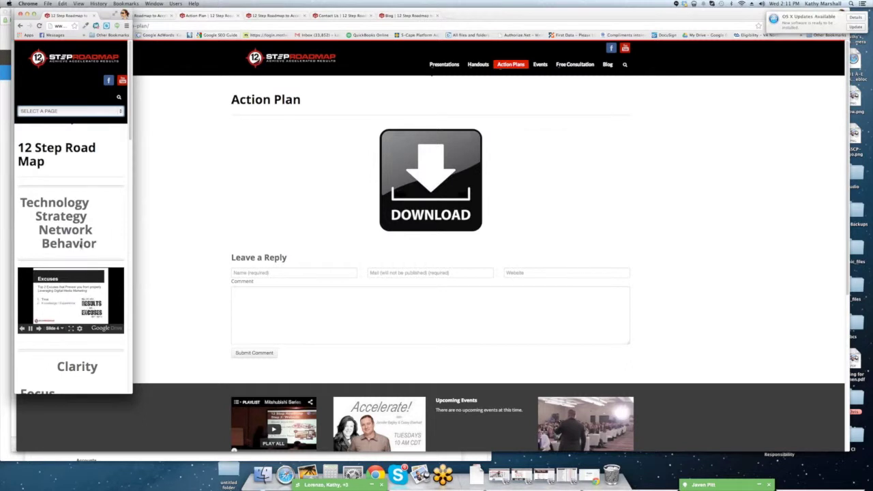
{"action": "scroll", "coordinate": [81, 244], "scroll_direction": "down", "scroll_amount": 15}
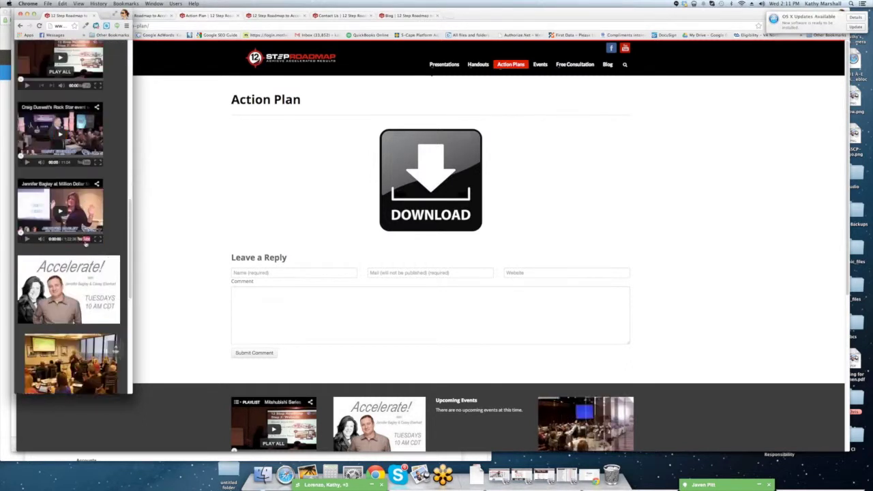
{"action": "scroll", "coordinate": [86, 244], "scroll_direction": "down", "scroll_amount": 10}
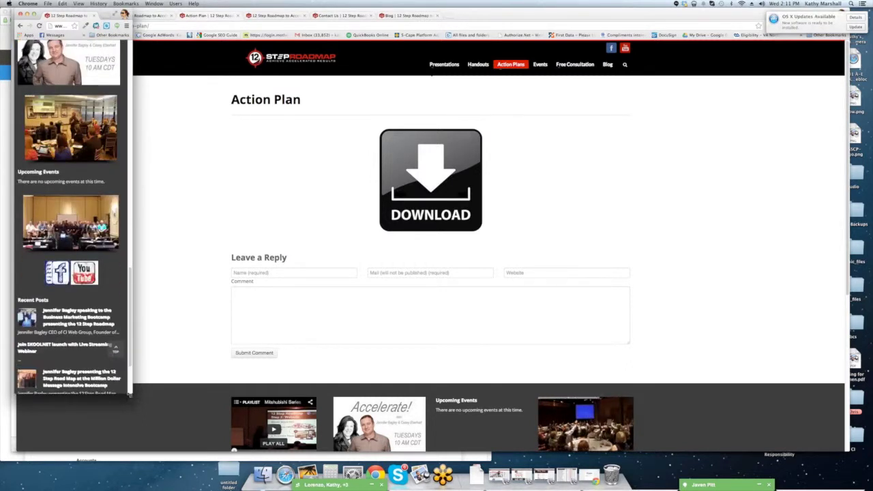
{"action": "left_click", "coordinate": [170, 307]}
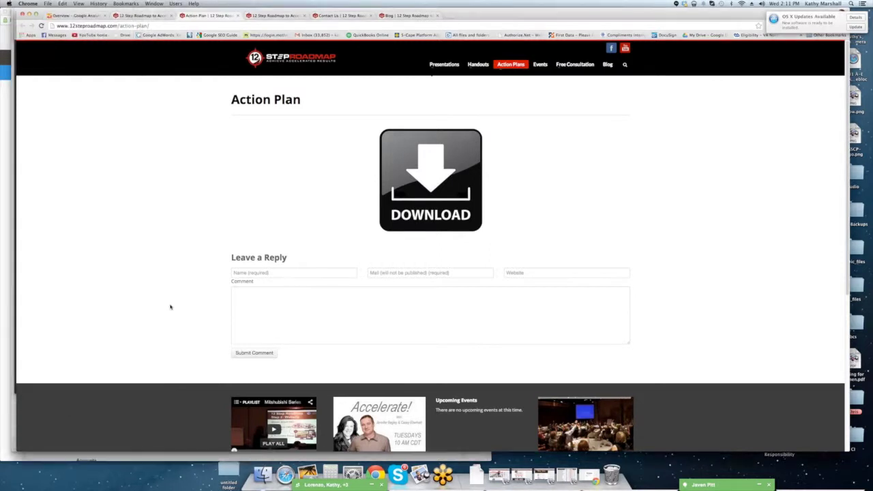
Step: Return to the Google Analytics tab, highlight the desktop visits in the Mobile Overview report and collapse the Mobile group
{"action": "left_click", "coordinate": [83, 15]}
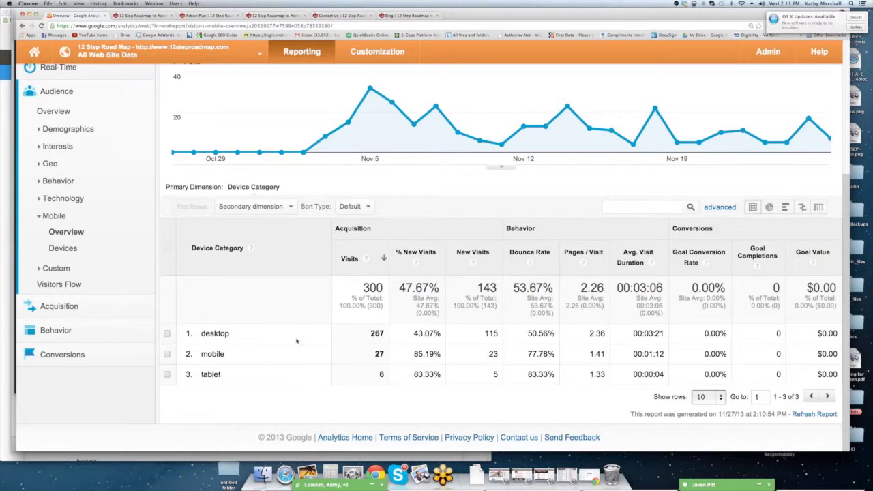
{"action": "left_click_drag", "start_coordinate": [387, 334], "coordinate": [364, 332]}
{"action": "left_click", "coordinate": [42, 215]}
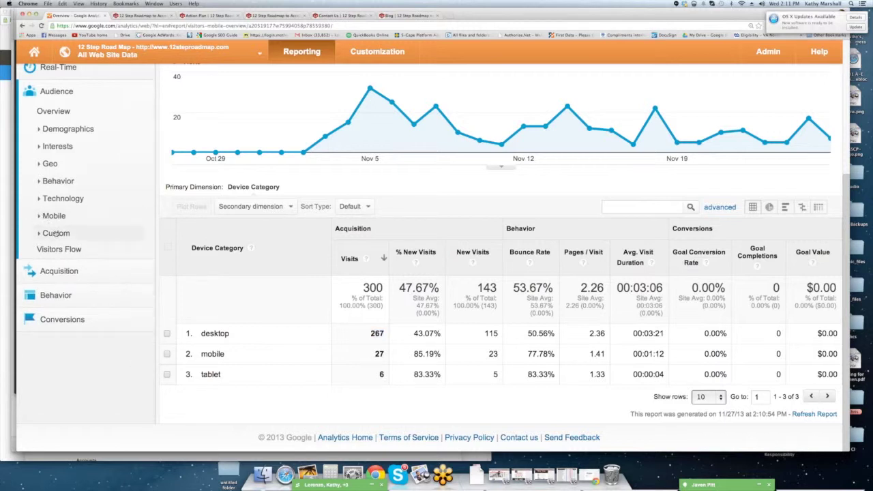
Step: Expand the Custom group, open the Visitors Flow report and zoom the country-to-page flow chart out one level
{"action": "left_click", "coordinate": [55, 233]}
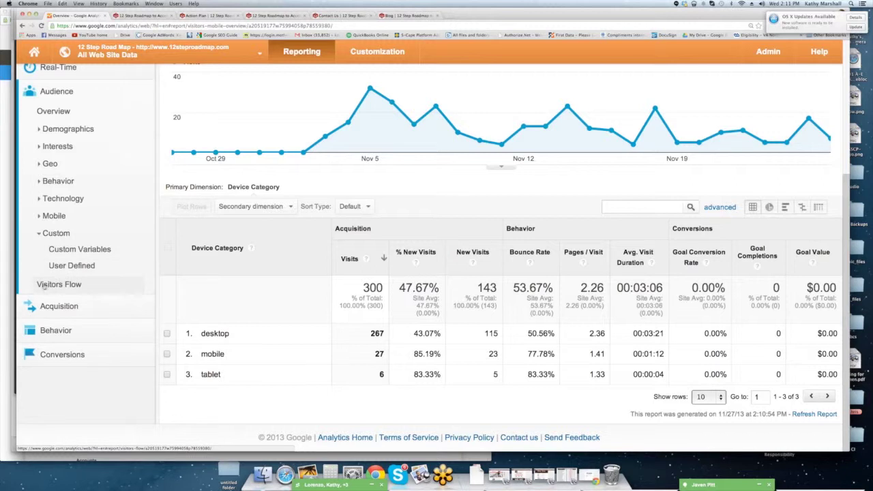
{"action": "left_click", "coordinate": [68, 286]}
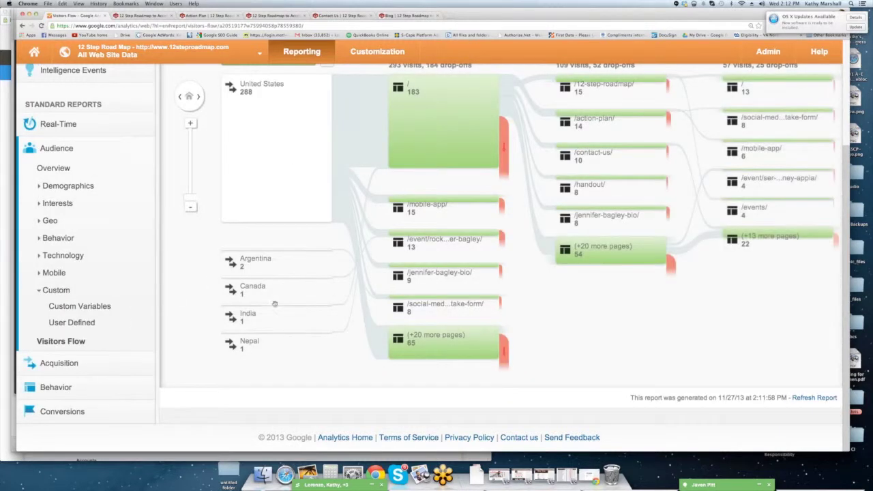
{"action": "scroll", "coordinate": [293, 163], "scroll_direction": "up", "scroll_amount": 4}
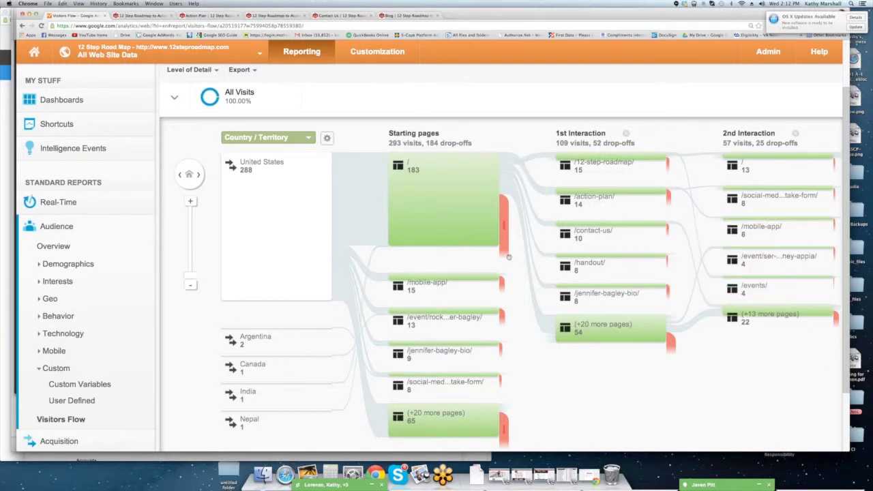
{"action": "left_click", "coordinate": [191, 285]}
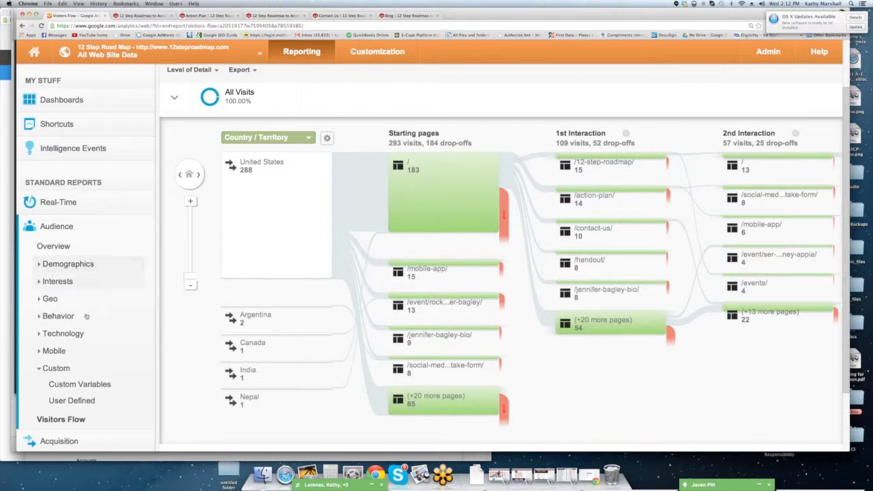
Step: Replace the expanded Audience section with Acquisition and review visits by channel in its Overview report
{"action": "scroll", "coordinate": [87, 314], "scroll_direction": "down", "scroll_amount": 1}
{"action": "left_click", "coordinate": [54, 189]}
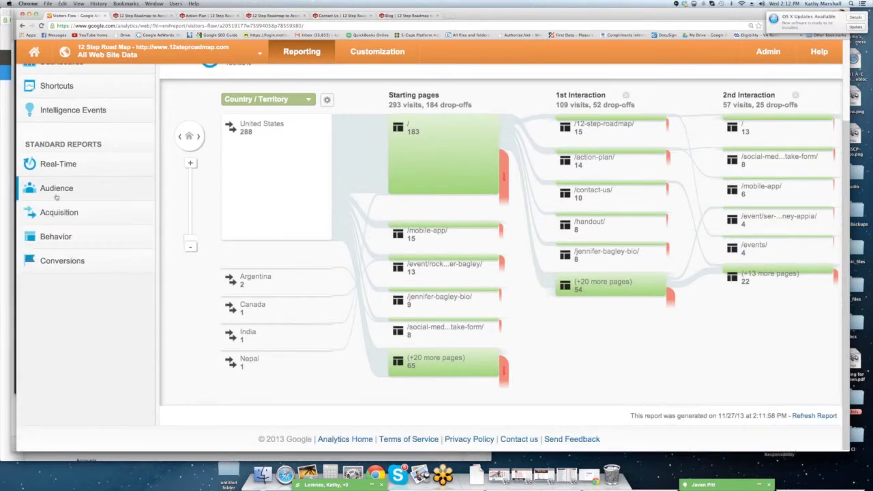
{"action": "left_click", "coordinate": [95, 213]}
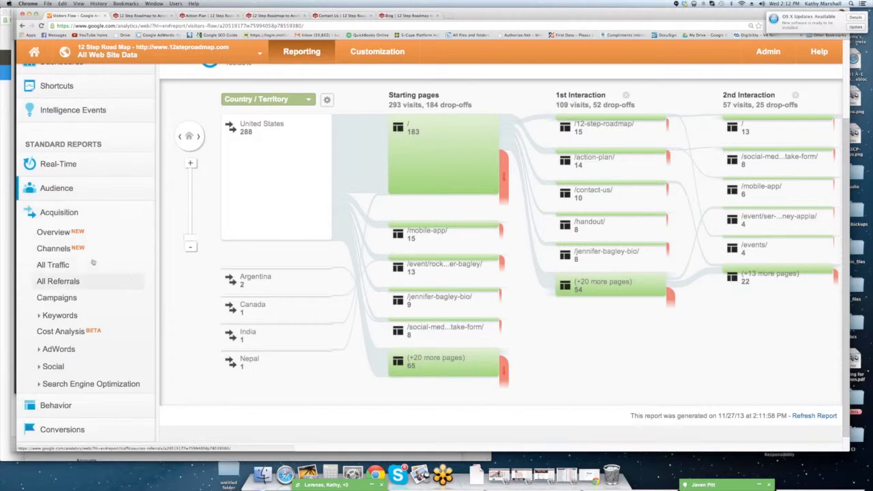
{"action": "left_click", "coordinate": [72, 232]}
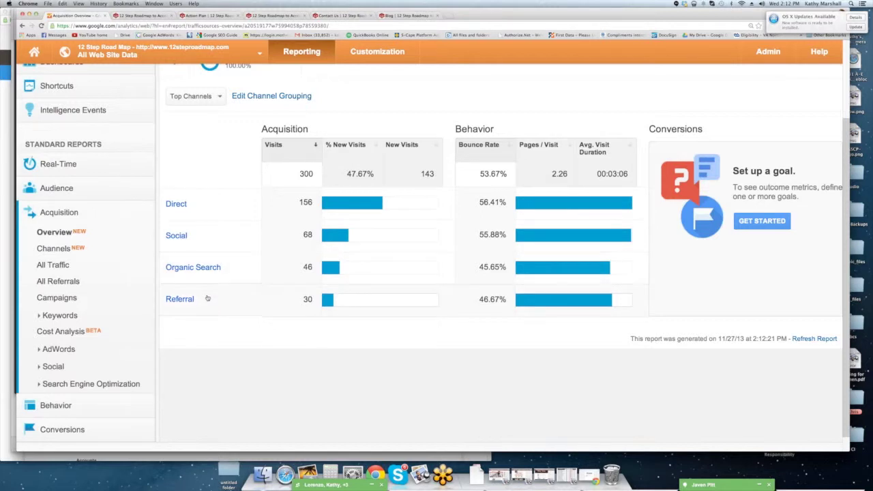
Step: Review visits by source and medium in the All Traffic report, highlighting the google / organic row
{"action": "left_click", "coordinate": [62, 267]}
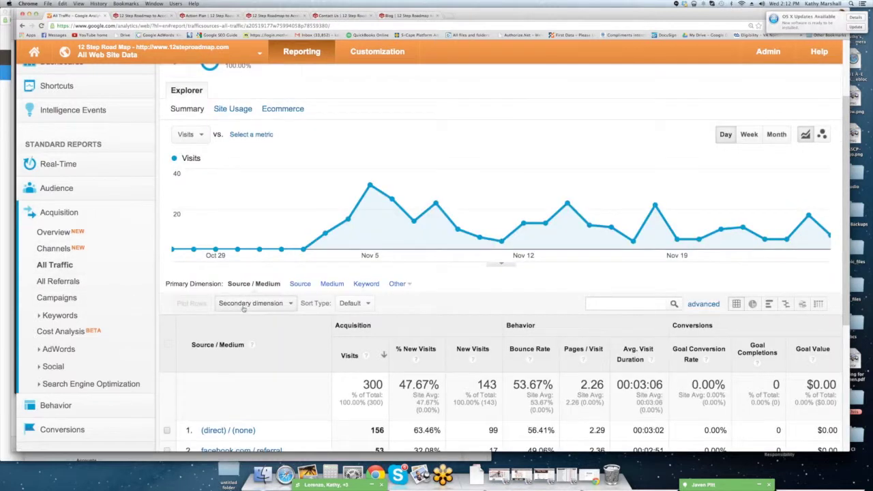
{"action": "scroll", "coordinate": [465, 343], "scroll_direction": "down", "scroll_amount": 5}
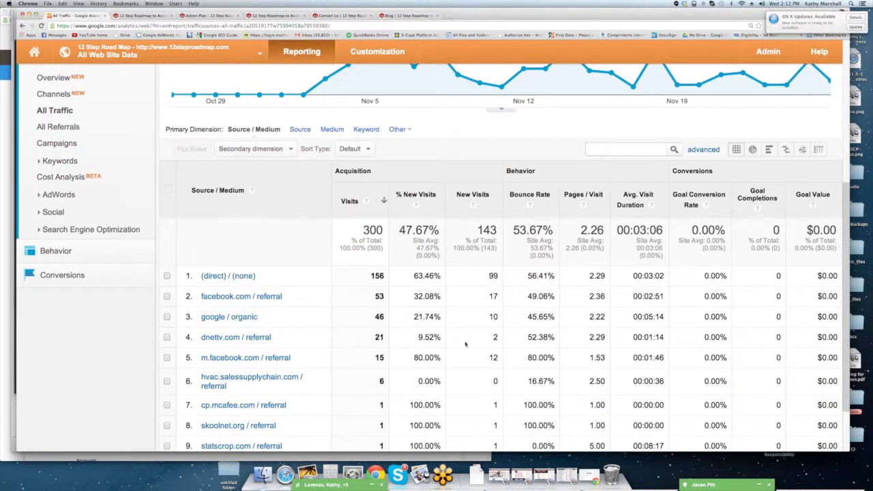
{"action": "scroll", "coordinate": [456, 342], "scroll_direction": "up", "scroll_amount": 1}
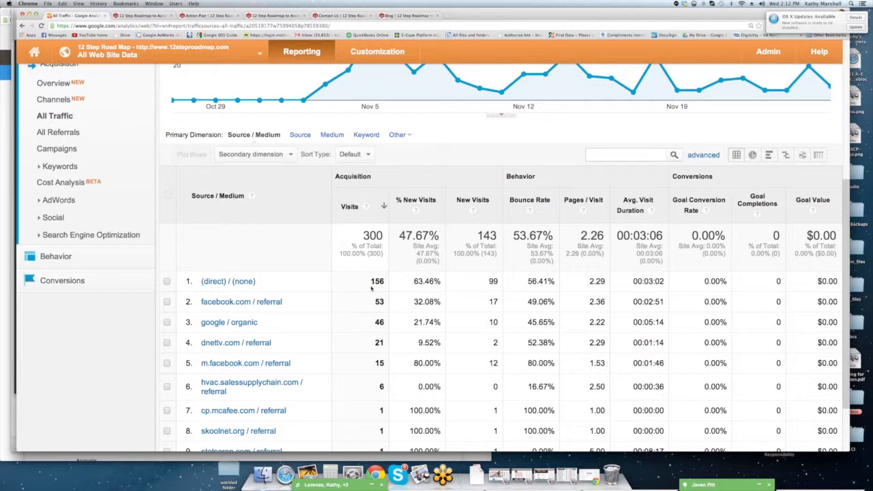
{"action": "scroll", "coordinate": [344, 310], "scroll_direction": "down", "scroll_amount": 1}
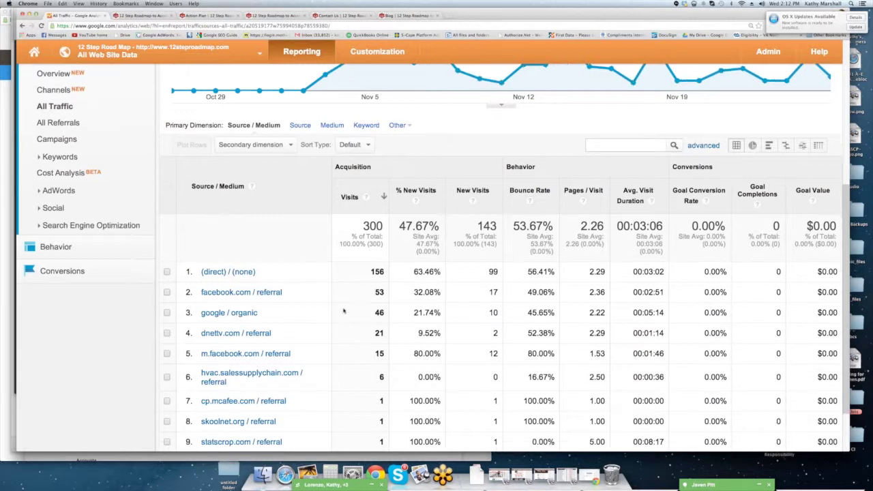
{"action": "scroll", "coordinate": [344, 308], "scroll_direction": "down", "scroll_amount": 2}
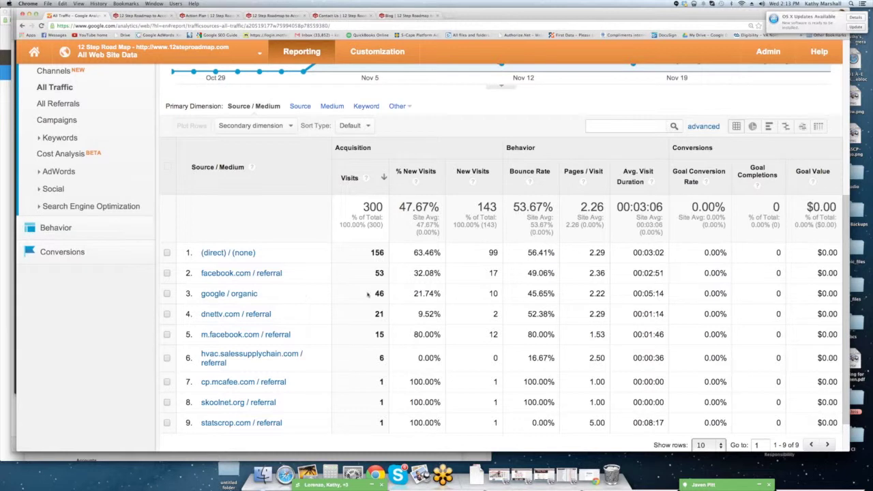
{"action": "left_click_drag", "start_coordinate": [387, 293], "coordinate": [178, 291]}
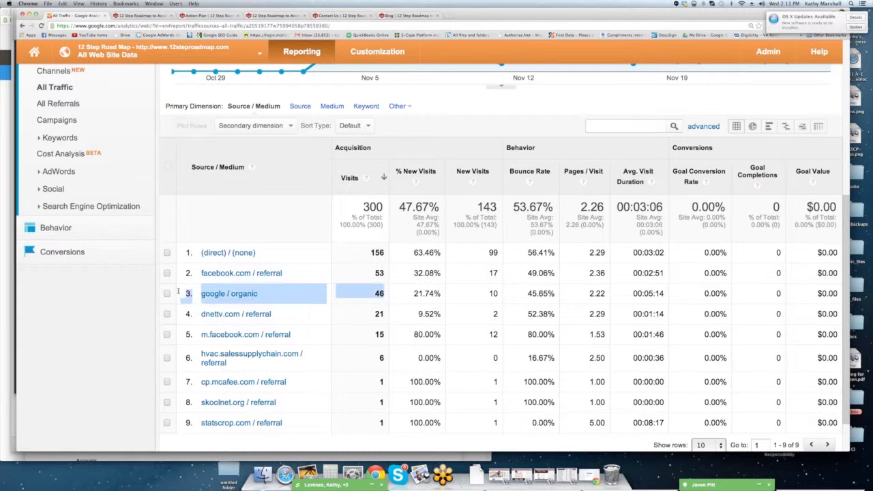
{"action": "scroll", "coordinate": [379, 352], "scroll_direction": "down", "scroll_amount": 2}
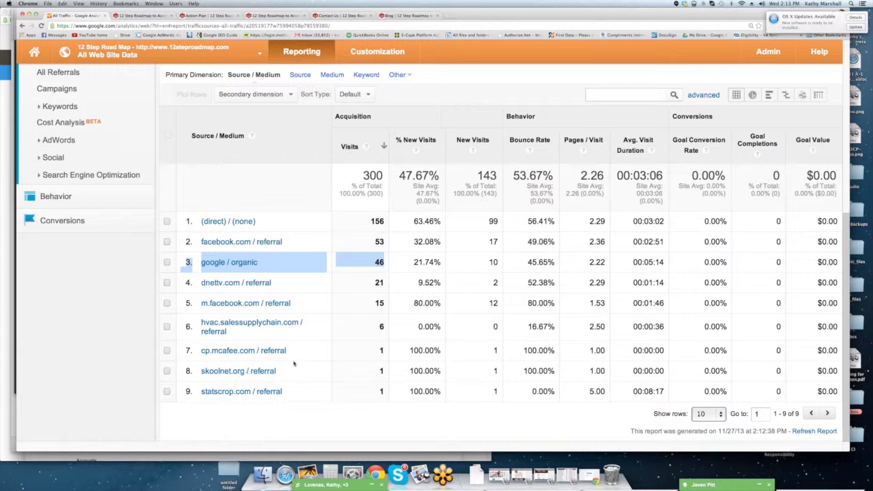
{"action": "scroll", "coordinate": [294, 363], "scroll_direction": "up", "scroll_amount": 4}
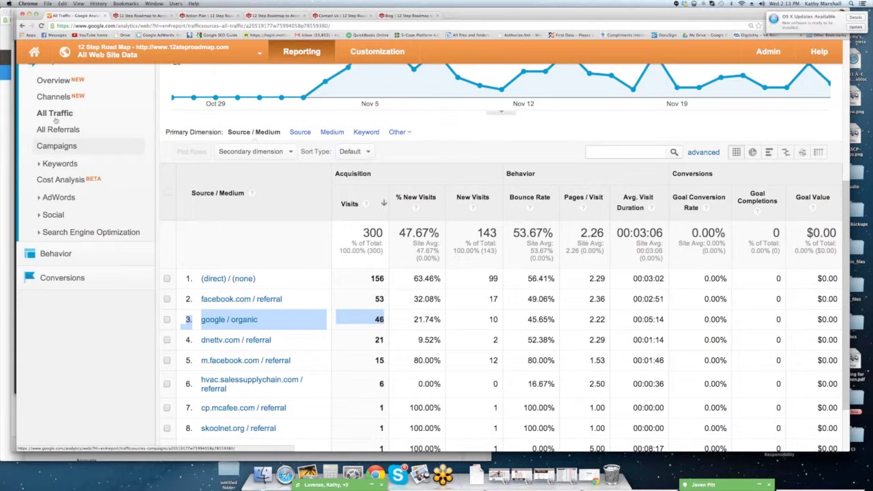
Step: Open the Organic keywords report, review its keyword table and set the table to show 50 rows
{"action": "left_click", "coordinate": [60, 164]}
{"action": "left_click", "coordinate": [63, 195]}
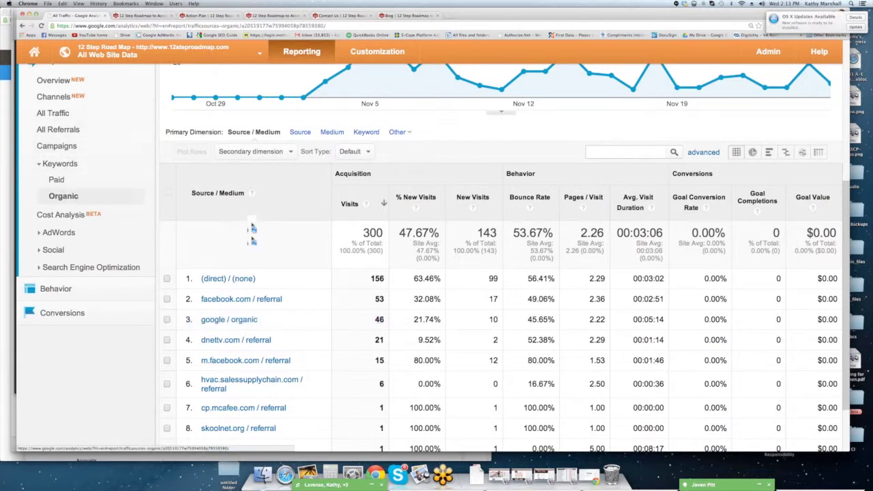
{"action": "scroll", "coordinate": [467, 360], "scroll_direction": "down", "scroll_amount": 1}
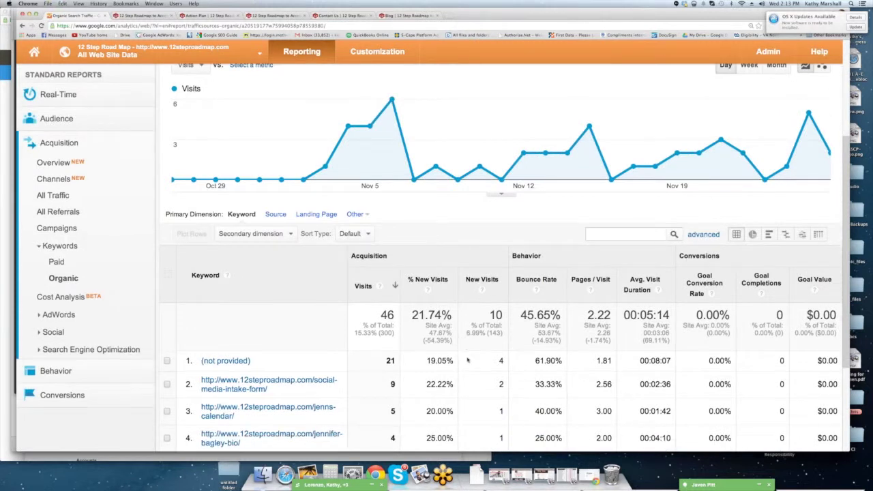
{"action": "scroll", "coordinate": [467, 360], "scroll_direction": "down", "scroll_amount": 5}
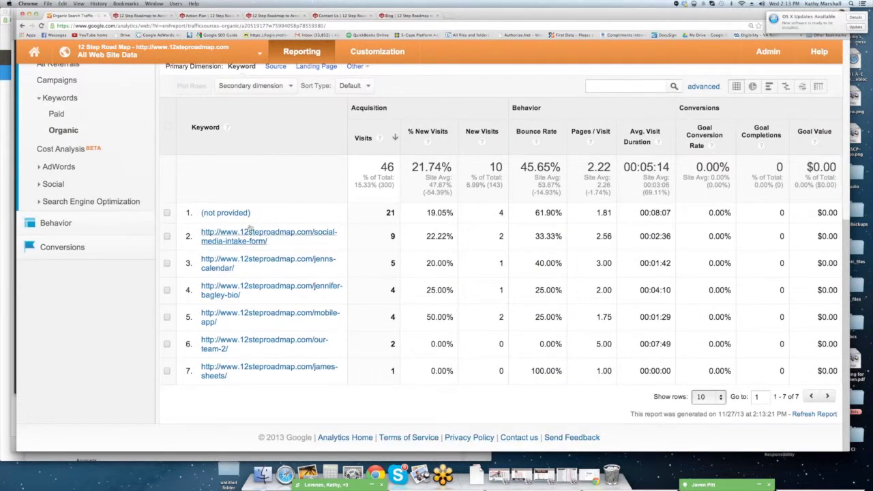
{"action": "left_click", "coordinate": [721, 396]}
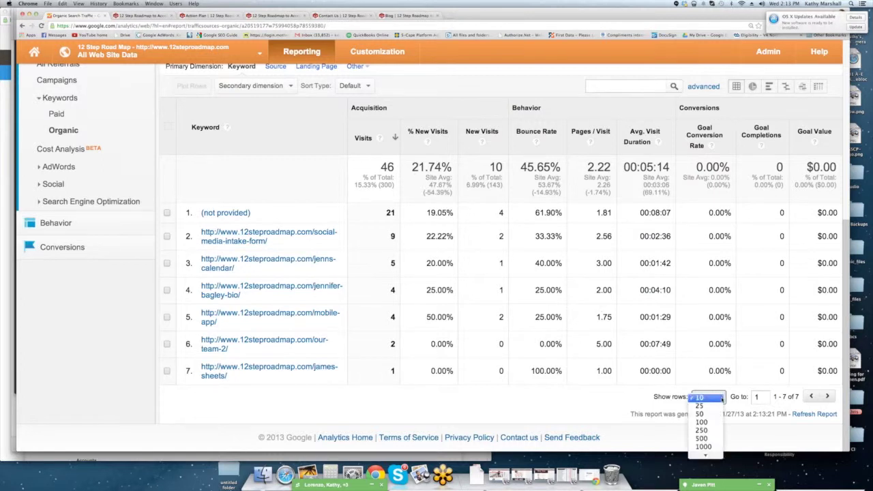
{"action": "left_click", "coordinate": [705, 417]}
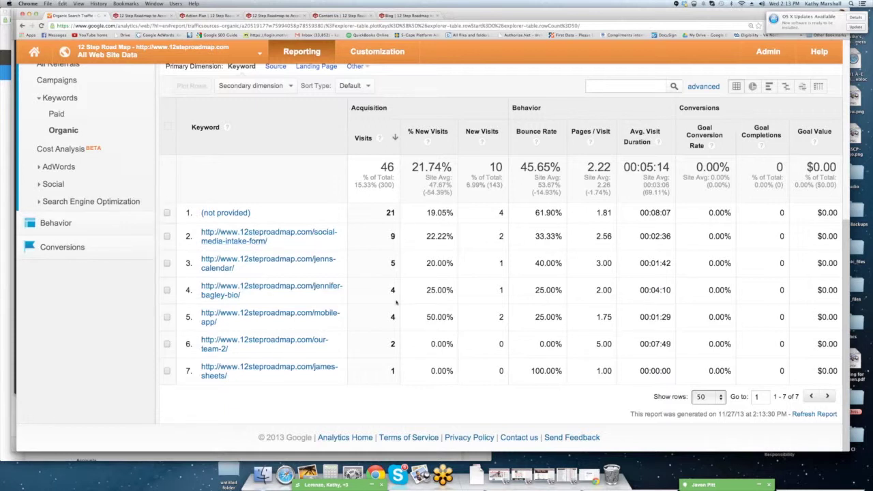
Step: Check the Paid keywords report, collapse the Keywords group, and briefly expand and collapse the Audience section
{"action": "left_click", "coordinate": [56, 114]}
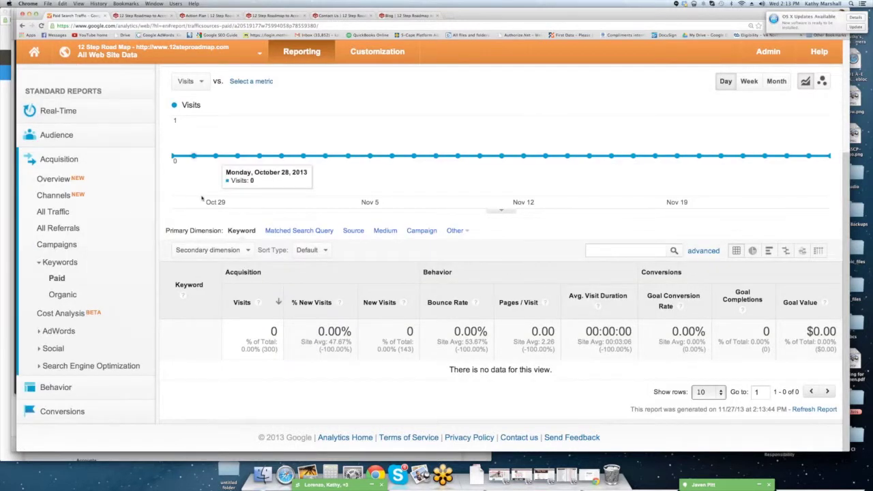
{"action": "left_click", "coordinate": [65, 262]}
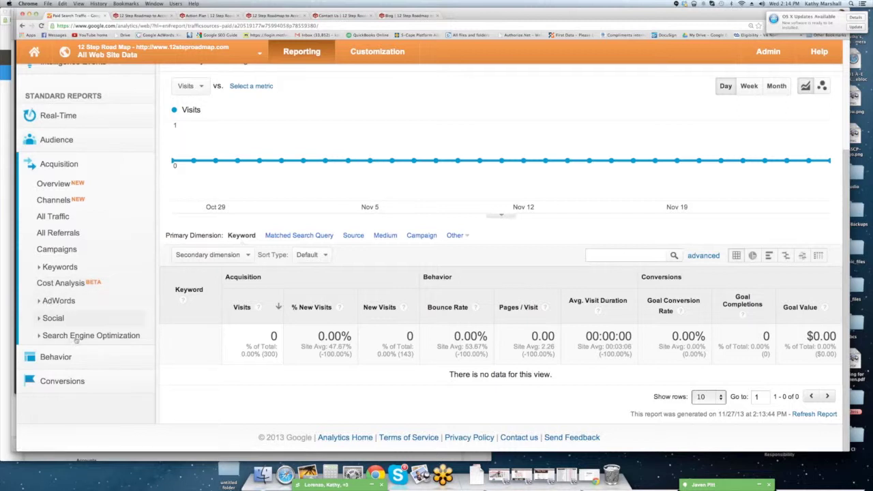
{"action": "left_click", "coordinate": [66, 140]}
{"action": "left_click", "coordinate": [65, 140]}
Step: Expand Behavior and its Site Content group, and review the Overview report's page views, highlighting the average time on page
{"action": "left_click", "coordinate": [55, 357]}
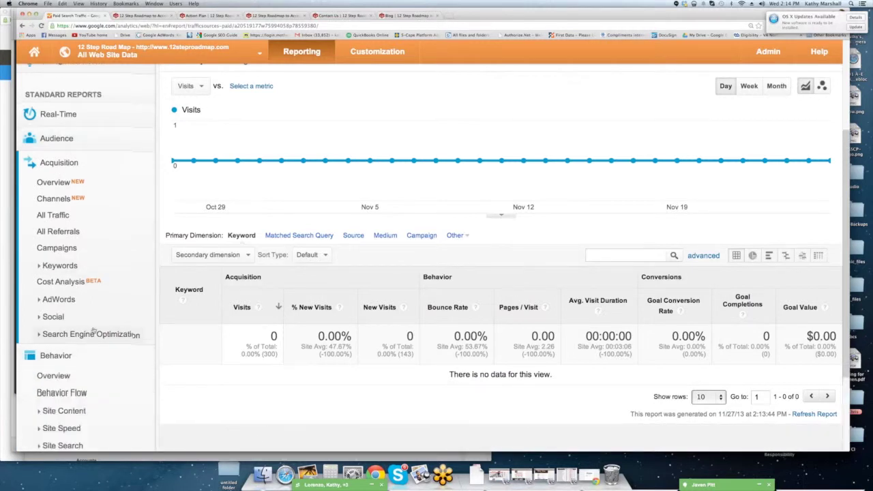
{"action": "scroll", "coordinate": [93, 329], "scroll_direction": "down", "scroll_amount": 2}
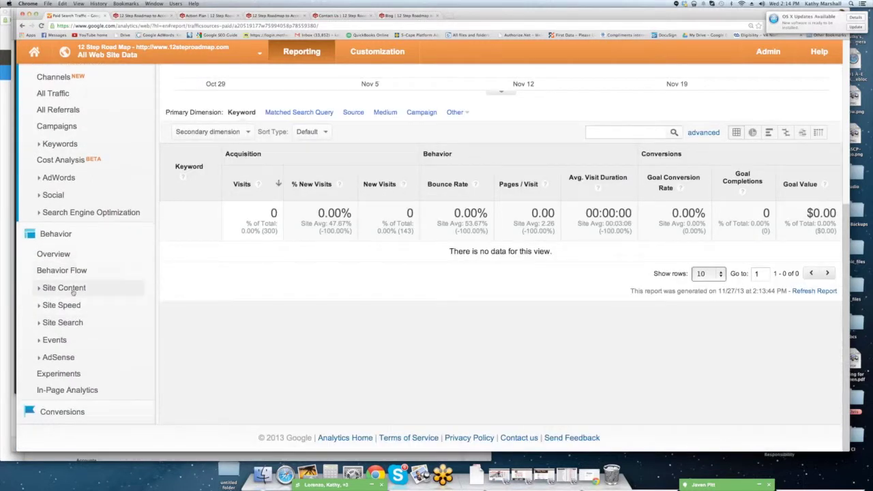
{"action": "left_click", "coordinate": [74, 288]}
{"action": "left_click", "coordinate": [62, 254]}
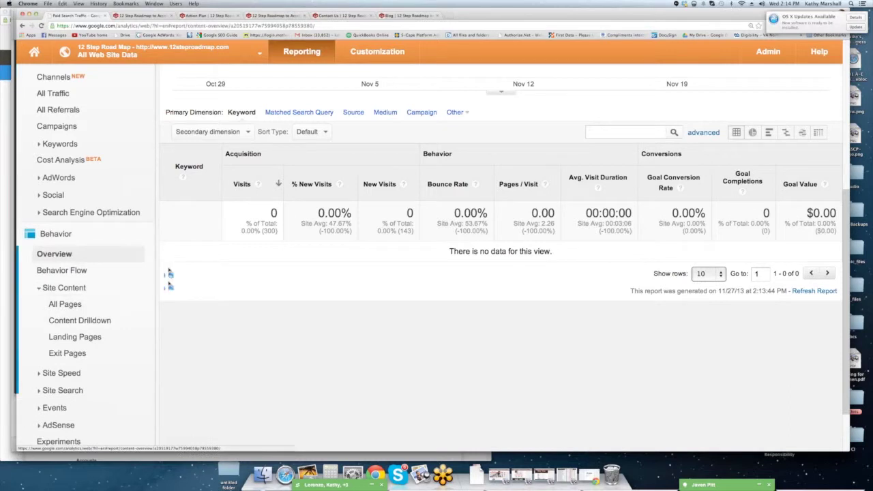
{"action": "scroll", "coordinate": [225, 287], "scroll_direction": "down", "scroll_amount": 1}
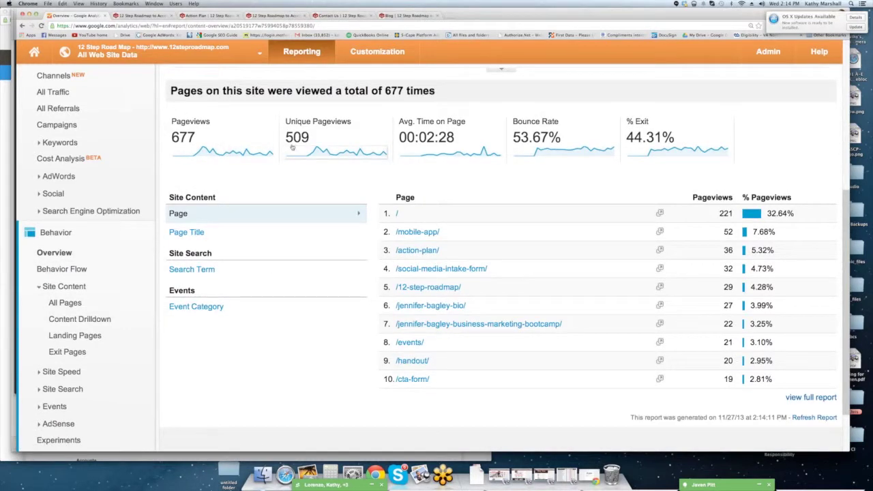
{"action": "left_click_drag", "start_coordinate": [426, 134], "coordinate": [459, 134]}
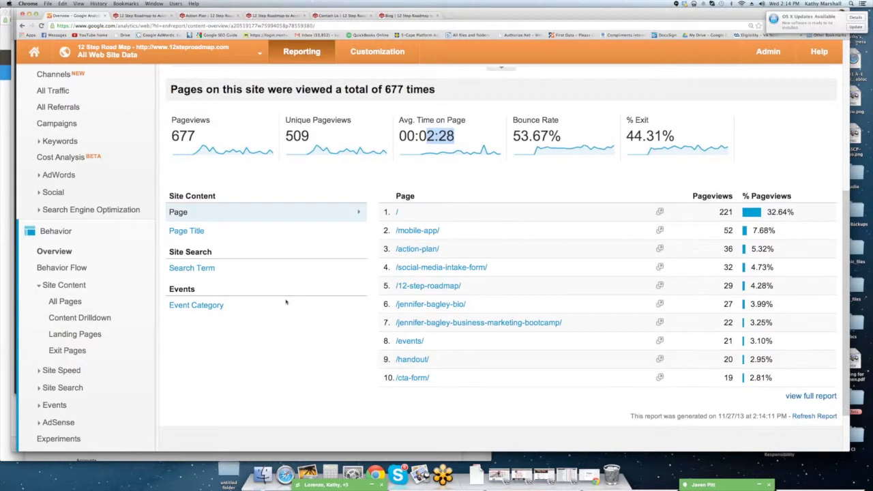
{"action": "scroll", "coordinate": [327, 273], "scroll_direction": "down", "scroll_amount": 2}
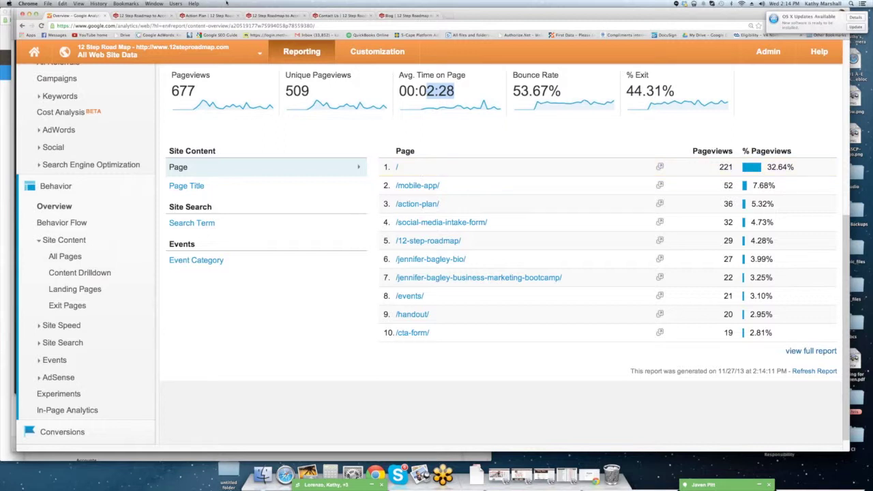
Step: Compare the report's most viewed pages with the website by opening its 12 Step Road Map presentation page and its Mobile App page
{"action": "left_click", "coordinate": [267, 18]}
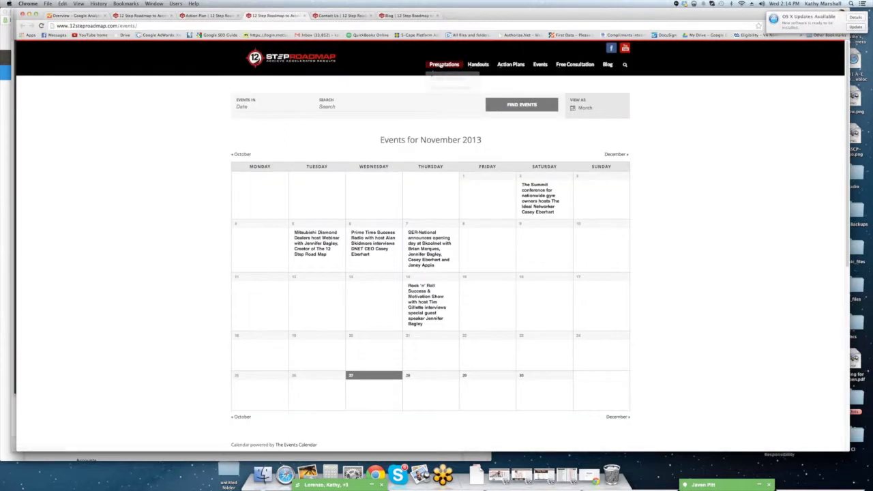
{"action": "left_click", "coordinate": [447, 78]}
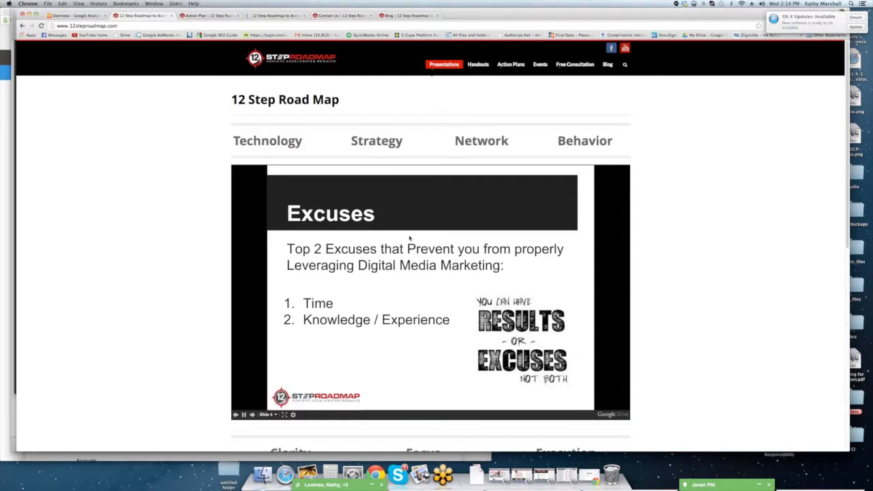
{"action": "left_click", "coordinate": [65, 17]}
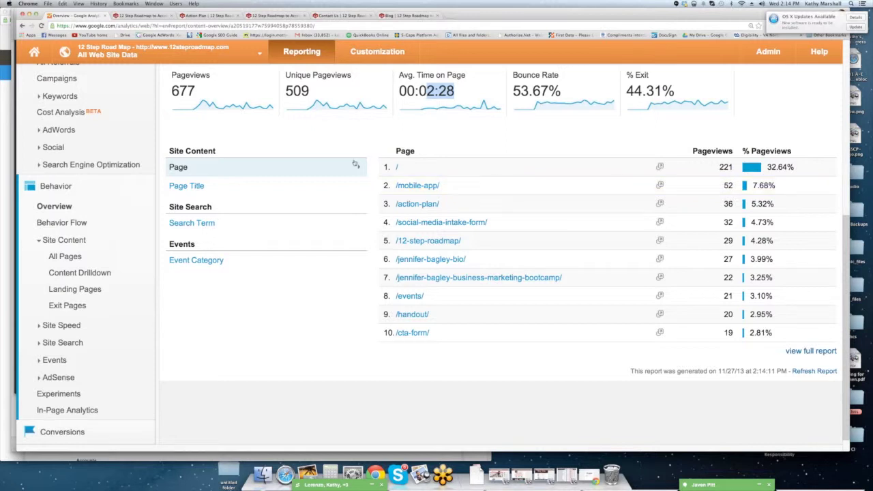
{"action": "left_click", "coordinate": [271, 17]}
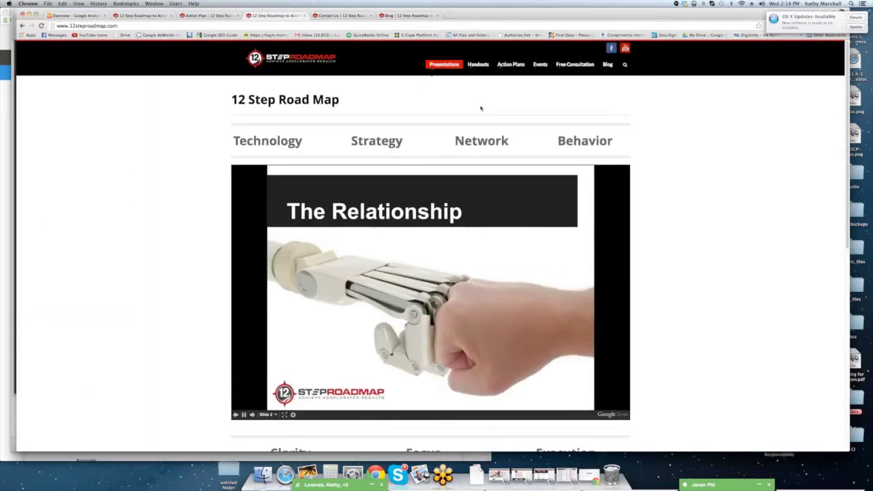
{"action": "left_click", "coordinate": [510, 79]}
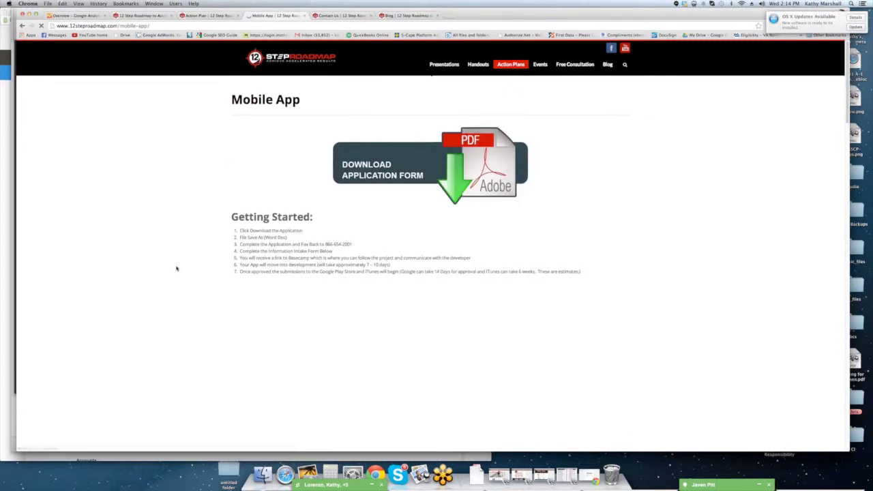
Step: Review the Mobile App page's getting started instructions and information intake form, checking them against the Behavior Overview report
{"action": "scroll", "coordinate": [191, 273], "scroll_direction": "down", "scroll_amount": 5}
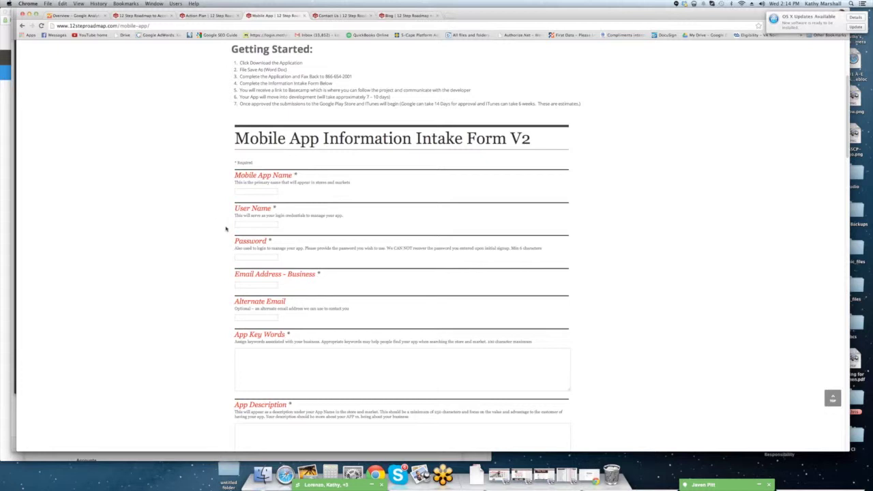
{"action": "left_click", "coordinate": [85, 16]}
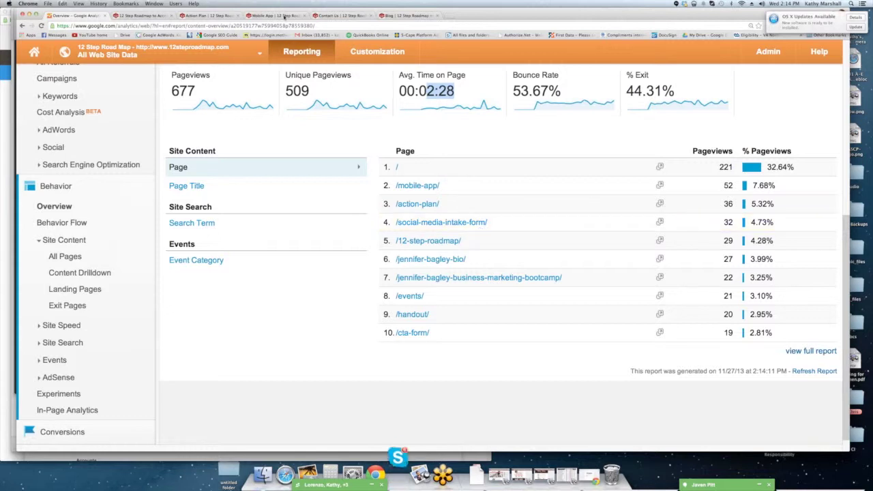
{"action": "left_click", "coordinate": [281, 16]}
{"action": "scroll", "coordinate": [425, 165], "scroll_direction": "up", "scroll_amount": 5}
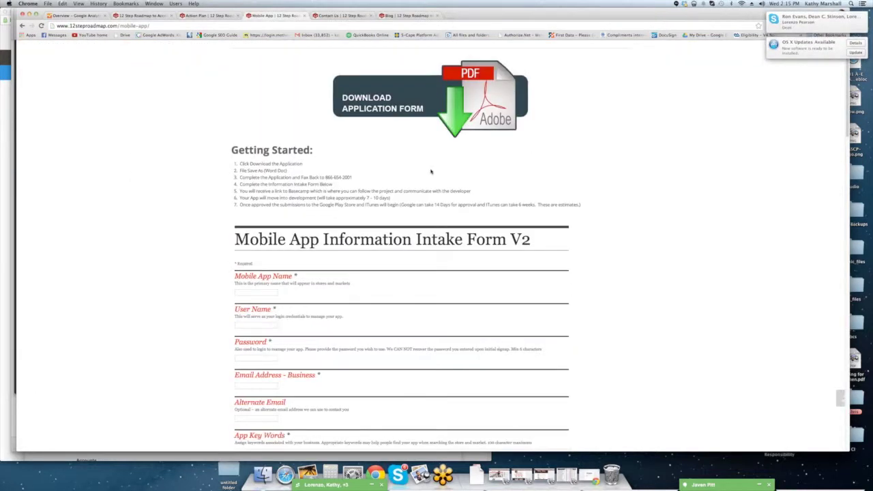
Step: Open the website's Social Media Intake Form page and look over its form fields
{"action": "mouse_move", "coordinate": [510, 66]}
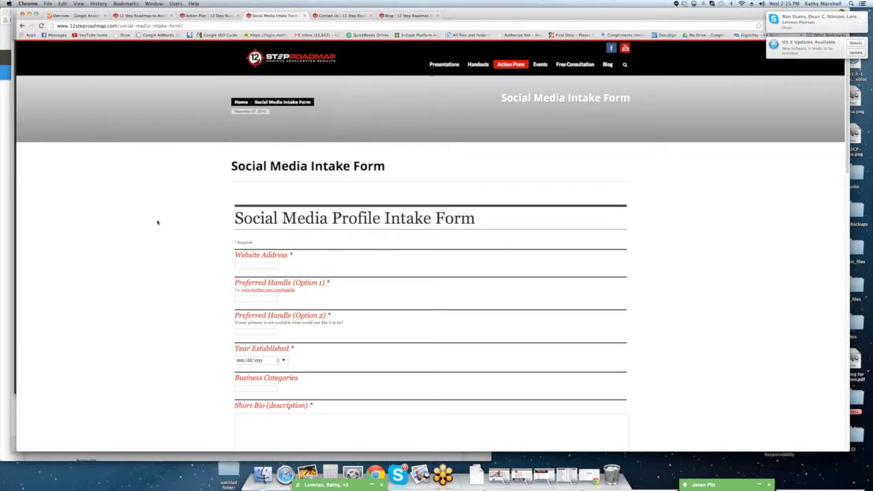
{"action": "scroll", "coordinate": [157, 222], "scroll_direction": "down", "scroll_amount": 2}
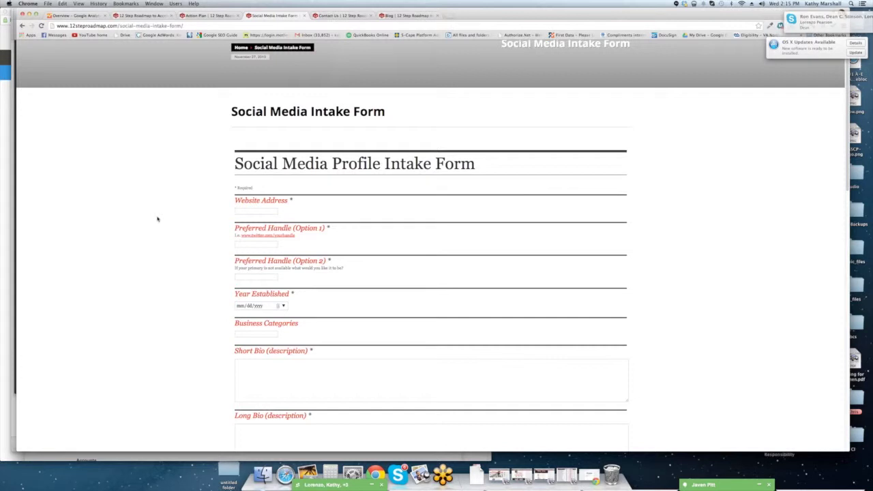
{"action": "scroll", "coordinate": [156, 219], "scroll_direction": "up", "scroll_amount": 2}
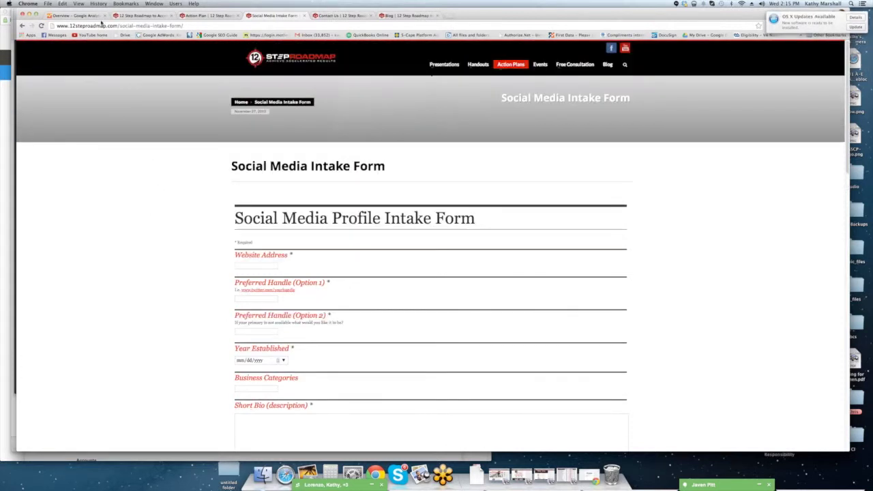
Step: Return to the Behavior Overview report, view its export formats, and review the list of most viewed pages
{"action": "left_click", "coordinate": [88, 15]}
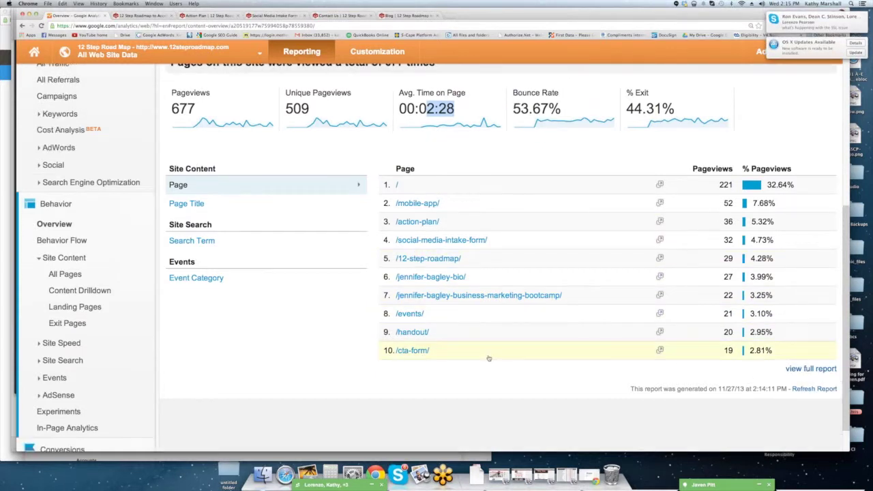
{"action": "scroll", "coordinate": [487, 357], "scroll_direction": "up", "scroll_amount": 3}
{"action": "scroll", "coordinate": [495, 362], "scroll_direction": "up", "scroll_amount": 5}
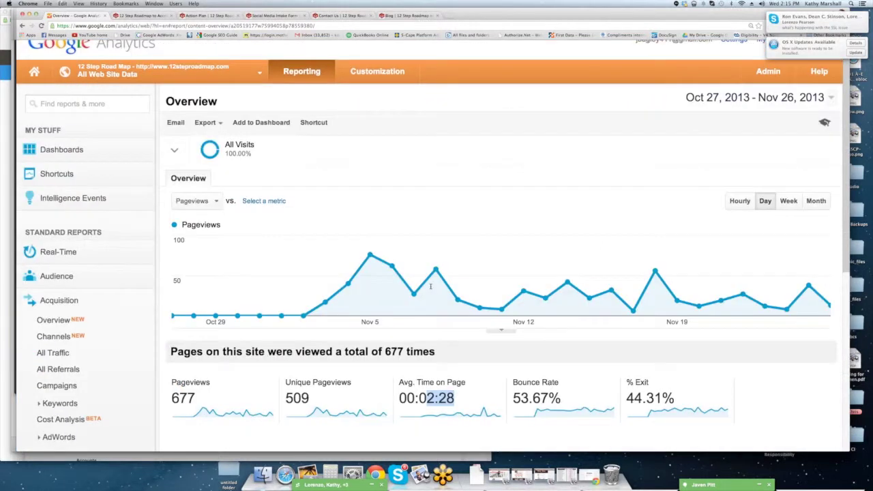
{"action": "left_click", "coordinate": [220, 124]}
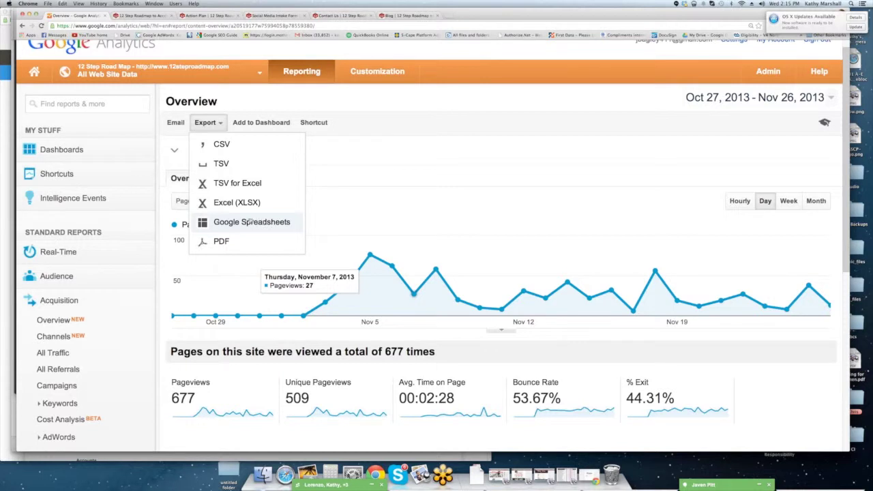
{"action": "scroll", "coordinate": [155, 171], "scroll_direction": "down", "scroll_amount": 5}
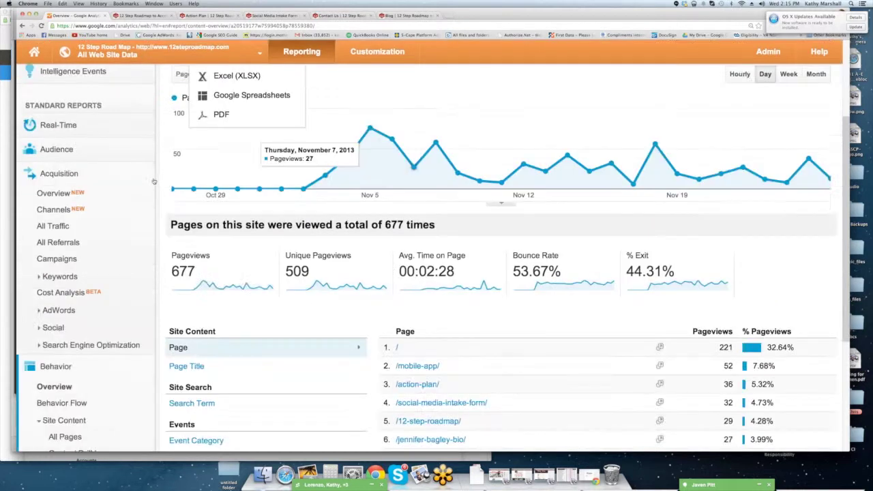
{"action": "scroll", "coordinate": [155, 187], "scroll_direction": "down", "scroll_amount": 5}
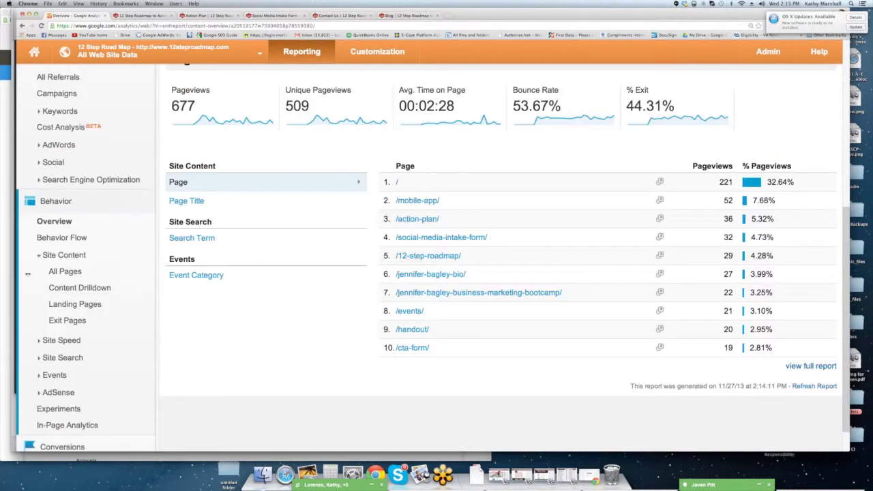
Step: Open the Behavior Flow report, followed by the Overview report in the Site Speed group
{"action": "left_click", "coordinate": [58, 237]}
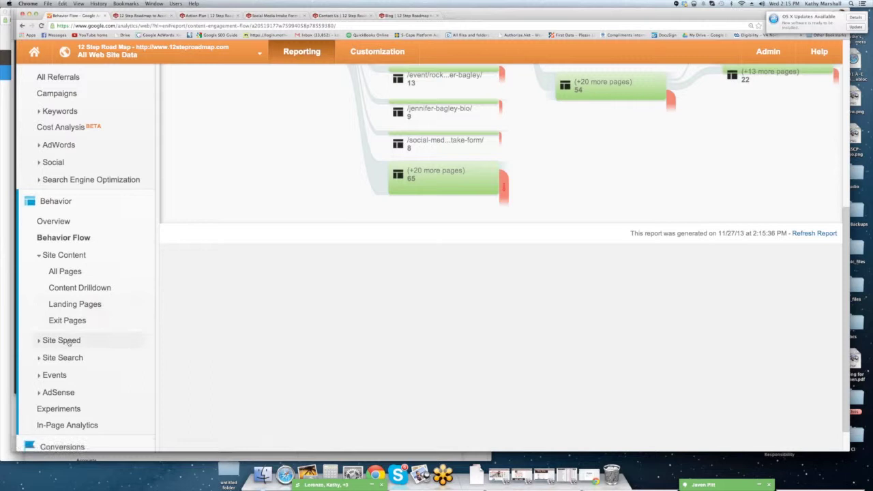
{"action": "left_click", "coordinate": [68, 340]}
{"action": "left_click", "coordinate": [65, 356]}
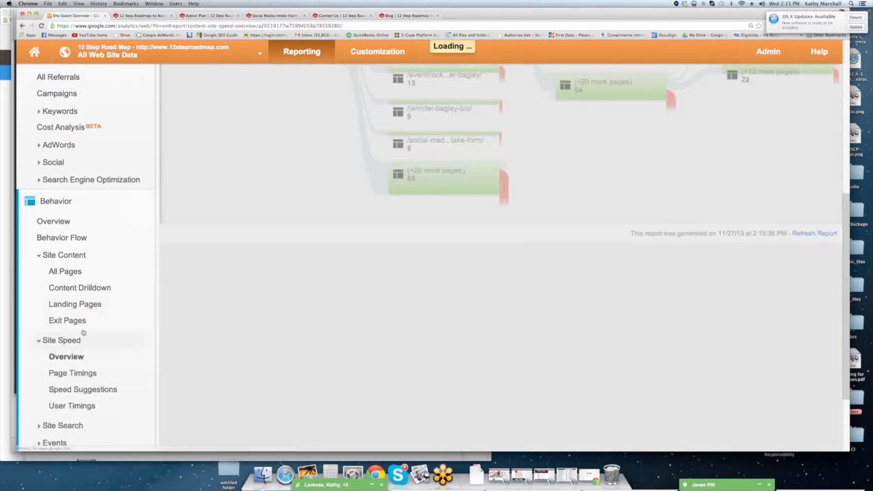
{"action": "scroll", "coordinate": [86, 331], "scroll_direction": "down", "scroll_amount": 1}
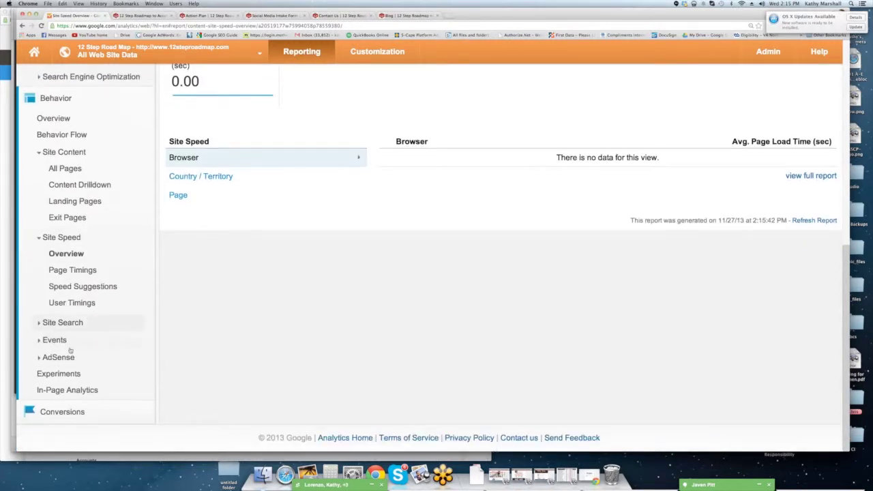
Step: Open the Behavior section's Experiments page and collapse the Audience, Acquisition and Behavior report sections
{"action": "left_click", "coordinate": [60, 374]}
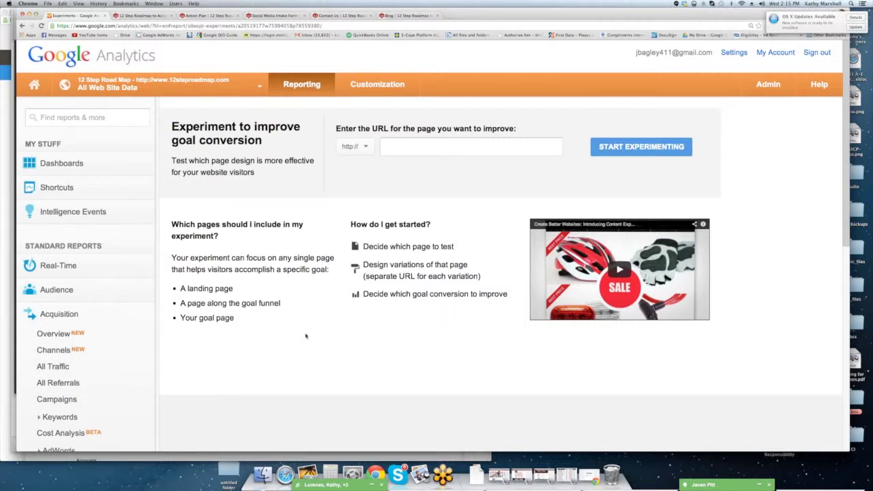
{"action": "left_click", "coordinate": [99, 294]}
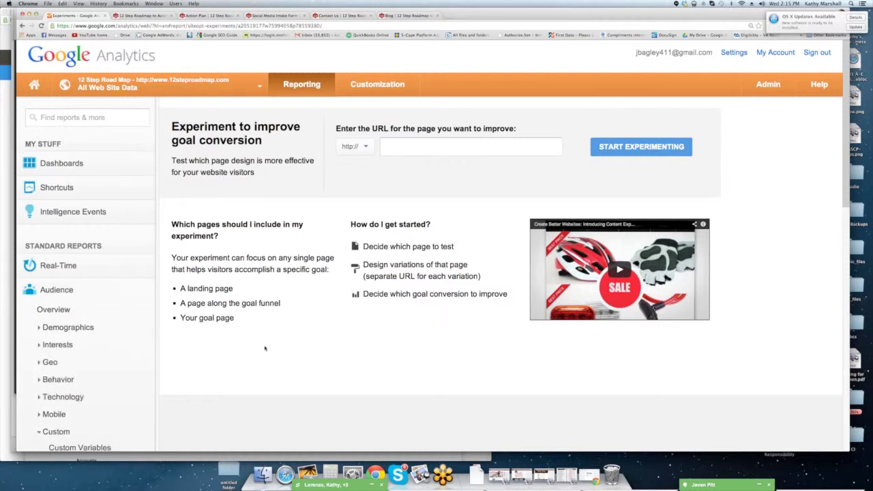
{"action": "left_click", "coordinate": [68, 290]}
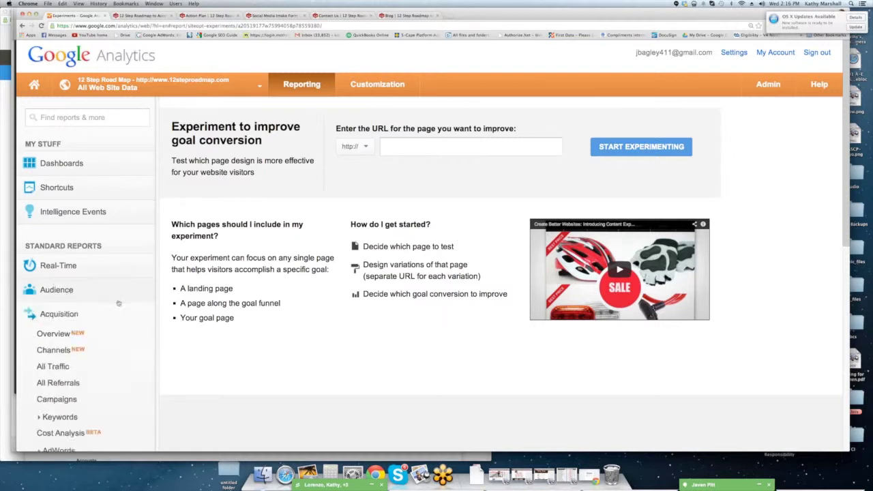
{"action": "left_click", "coordinate": [99, 337]}
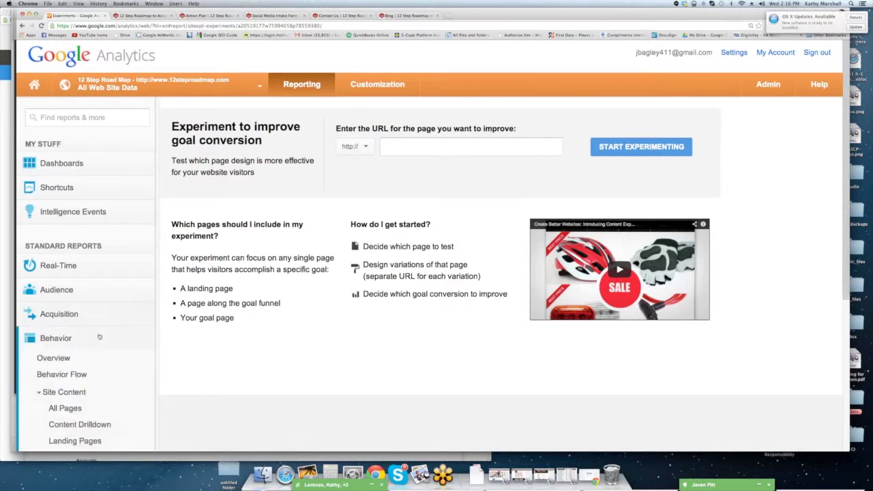
{"action": "left_click", "coordinate": [95, 336]}
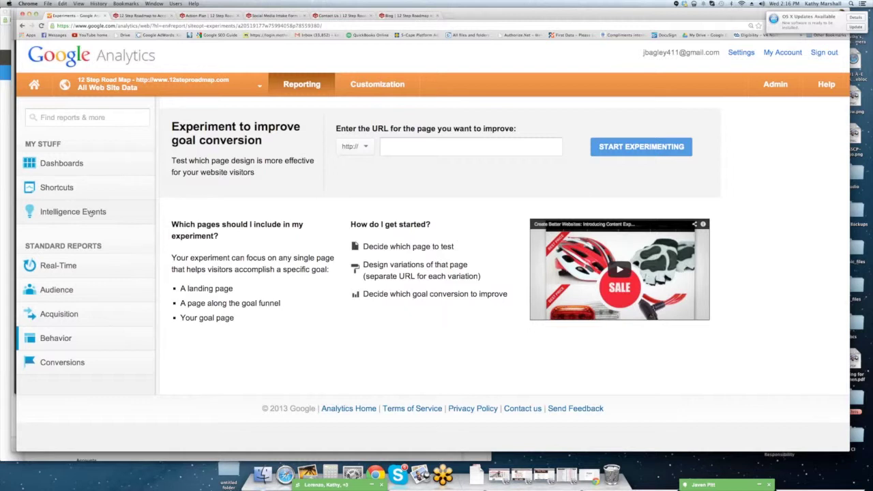
Step: Expand Dashboards, view the options for creating a new dashboard, and dismiss them to show My Dashboard
{"action": "left_click", "coordinate": [55, 160]}
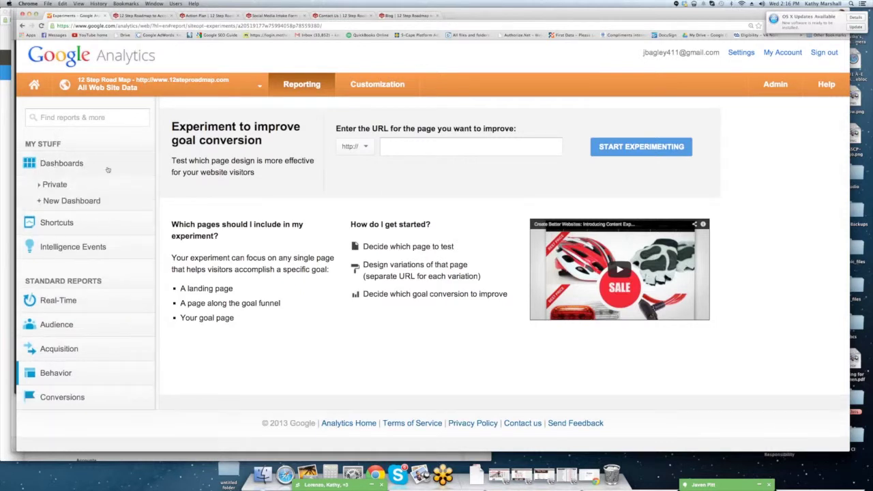
{"action": "left_click", "coordinate": [70, 201]}
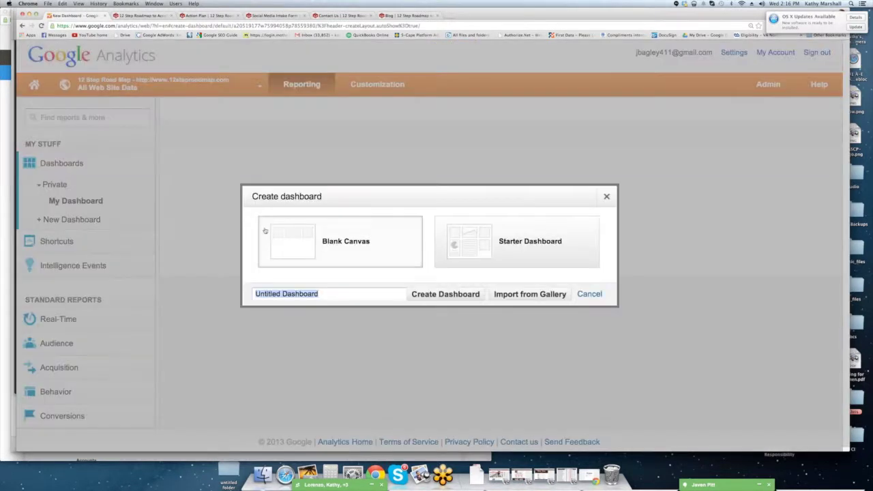
{"action": "left_click", "coordinate": [607, 197]}
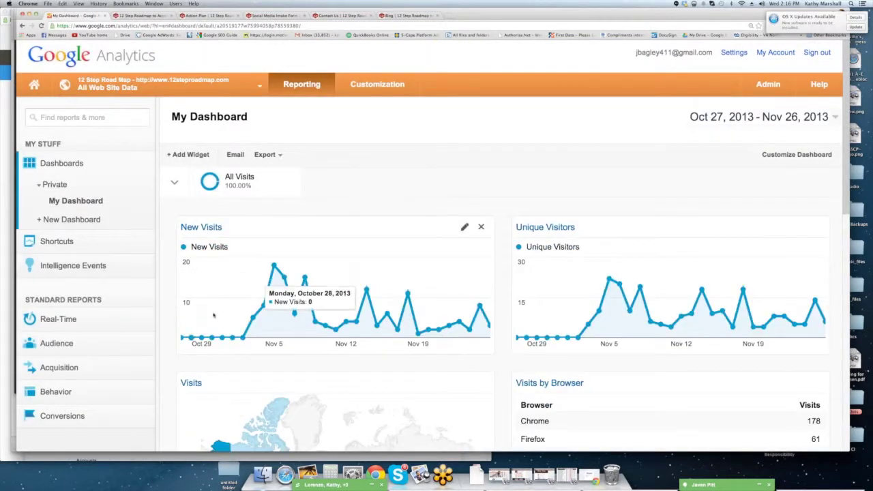
Step: Review the widgets on My Dashboard, from the visit charts and map down to Revenue and Goal Completions
{"action": "scroll", "coordinate": [176, 312], "scroll_direction": "down", "scroll_amount": 2}
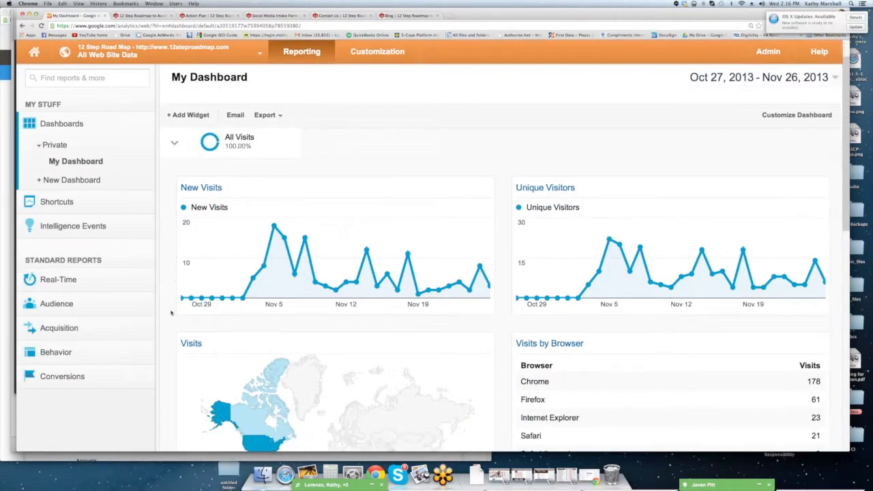
{"action": "scroll", "coordinate": [171, 313], "scroll_direction": "down", "scroll_amount": 5}
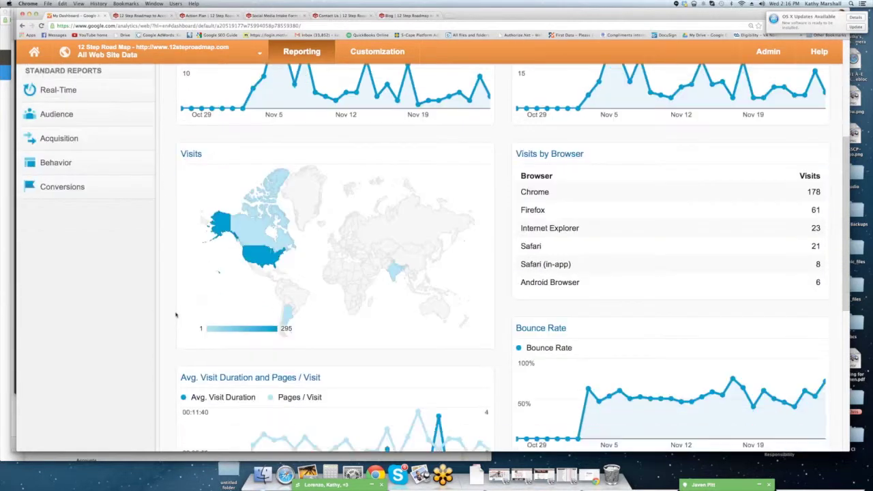
{"action": "scroll", "coordinate": [176, 314], "scroll_direction": "down", "scroll_amount": 9}
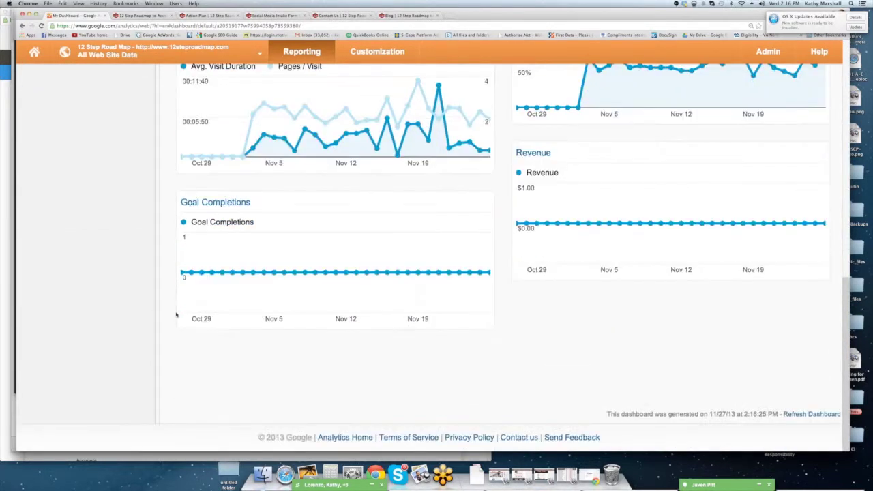
{"action": "scroll", "coordinate": [176, 315], "scroll_direction": "up", "scroll_amount": 8}
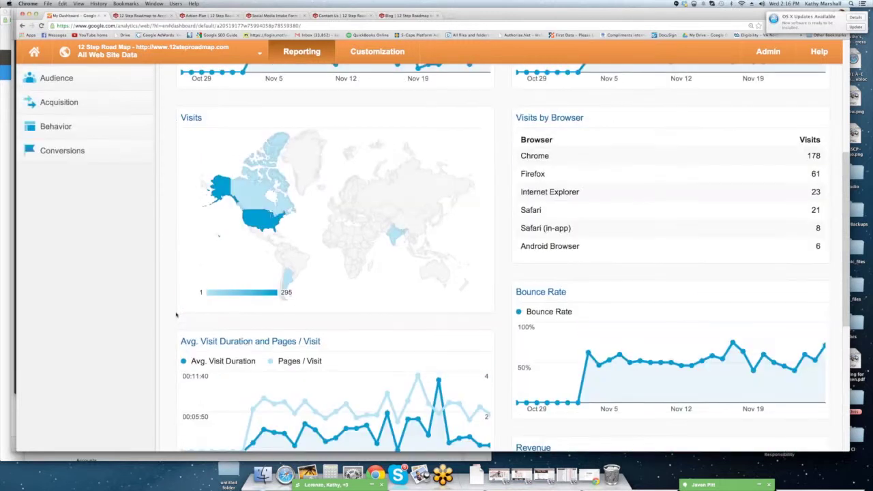
Step: Examine the metrics available for a new My Dashboard widget, from % Exit to the Goal 11 metrics, and dismiss the widget without saving
{"action": "scroll", "coordinate": [176, 314], "scroll_direction": "up", "scroll_amount": 7}
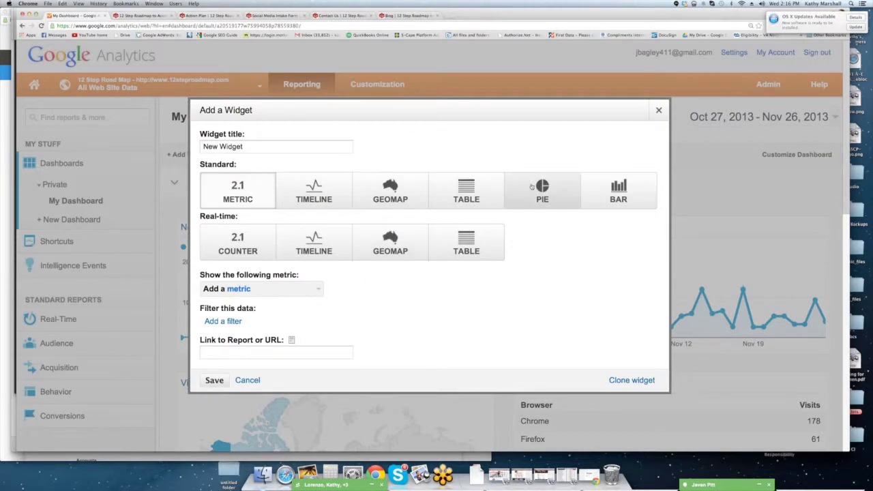
{"action": "left_click", "coordinate": [321, 290]}
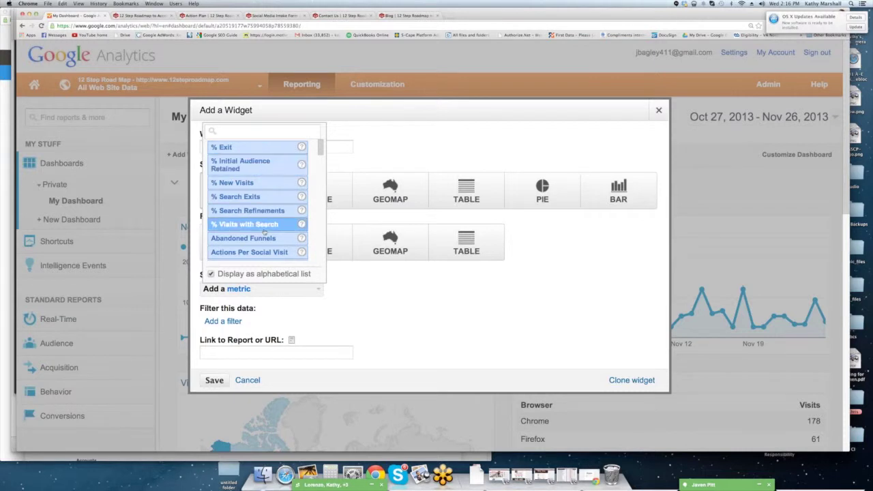
{"action": "scroll", "coordinate": [263, 232], "scroll_direction": "down", "scroll_amount": 10}
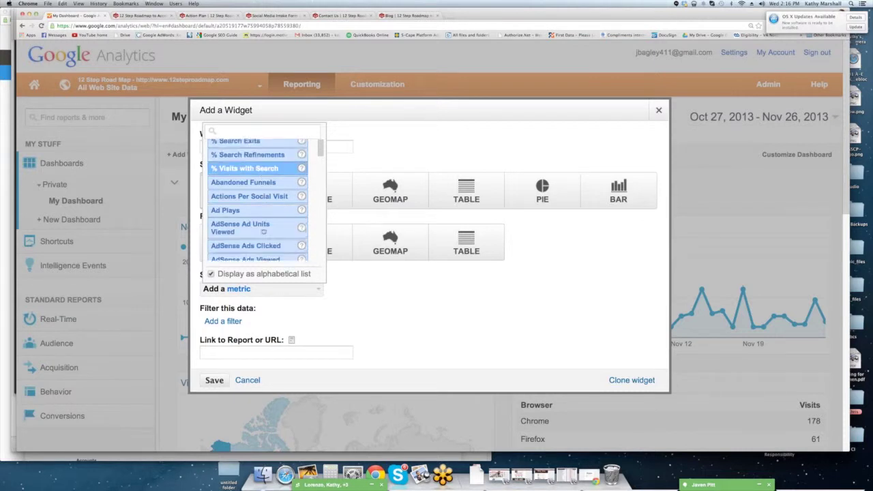
{"action": "scroll", "coordinate": [262, 232], "scroll_direction": "down", "scroll_amount": 8}
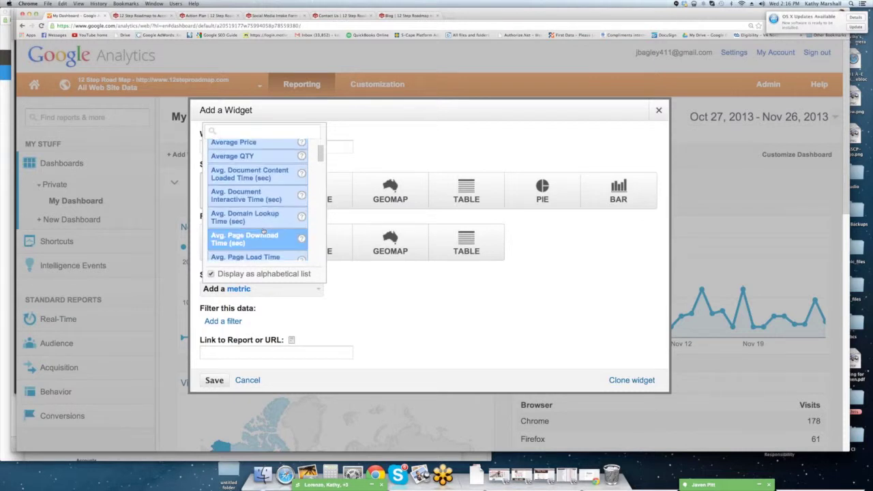
{"action": "scroll", "coordinate": [262, 232], "scroll_direction": "down", "scroll_amount": 10}
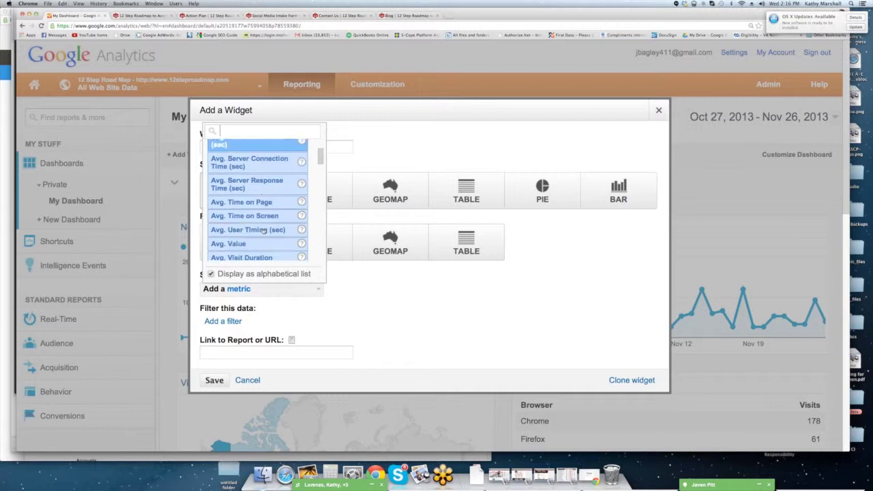
{"action": "scroll", "coordinate": [263, 245], "scroll_direction": "down", "scroll_amount": 10}
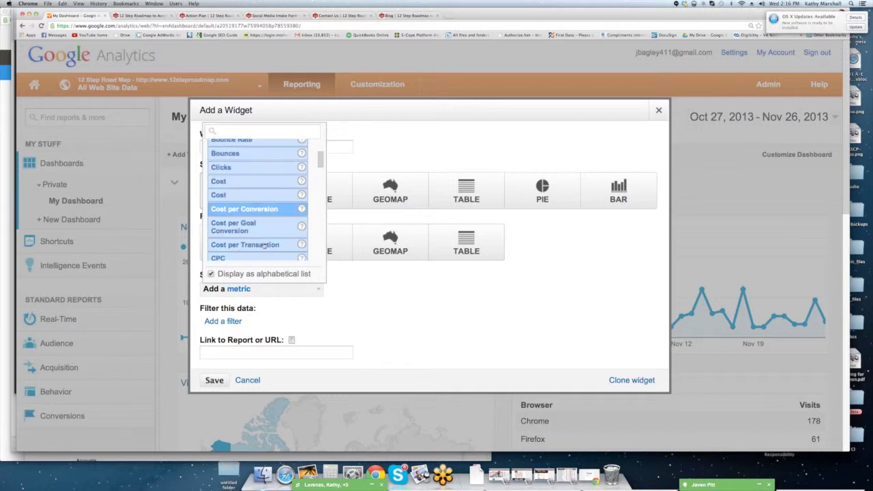
{"action": "scroll", "coordinate": [264, 246], "scroll_direction": "down", "scroll_amount": 10}
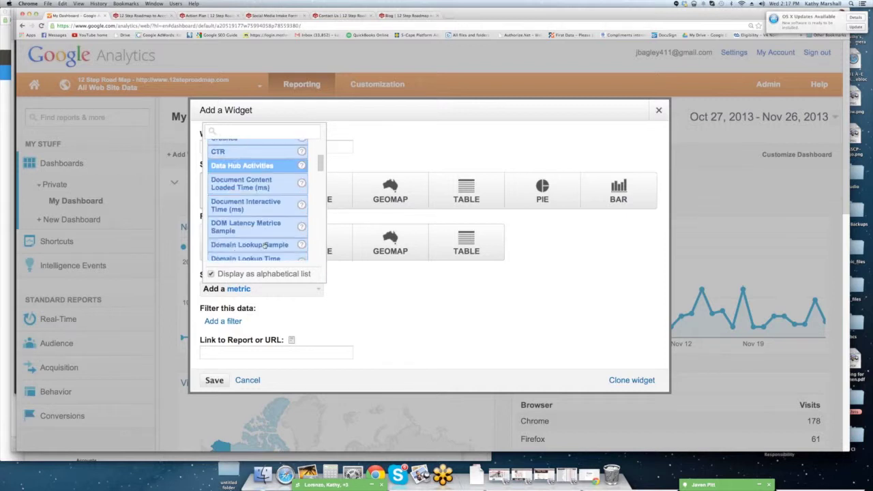
{"action": "scroll", "coordinate": [263, 245], "scroll_direction": "down", "scroll_amount": 5}
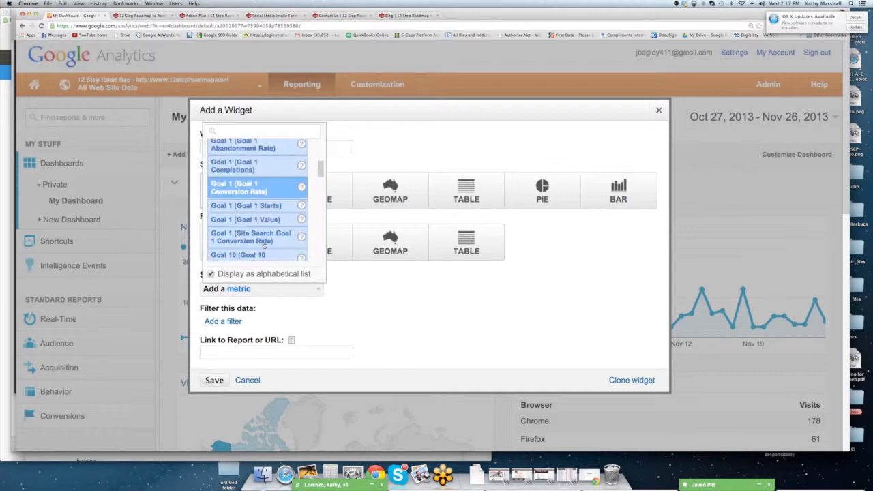
{"action": "scroll", "coordinate": [278, 254], "scroll_direction": "down", "scroll_amount": 1}
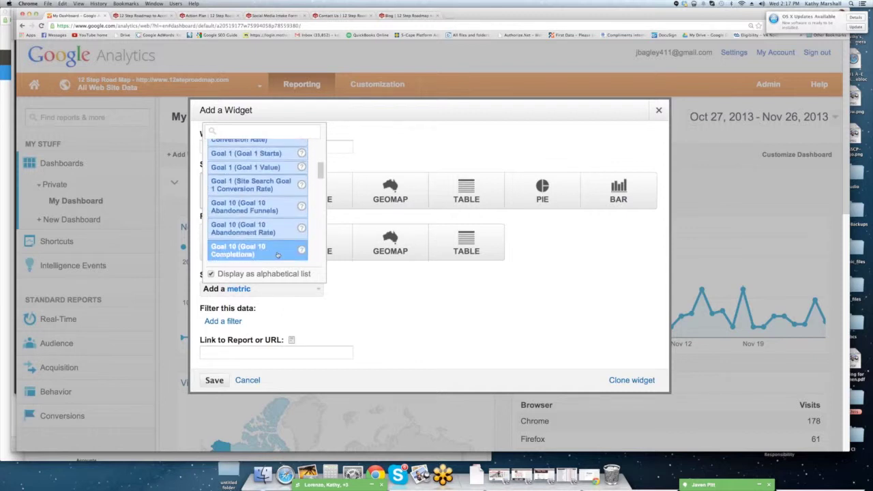
{"action": "scroll", "coordinate": [277, 255], "scroll_direction": "down", "scroll_amount": 5}
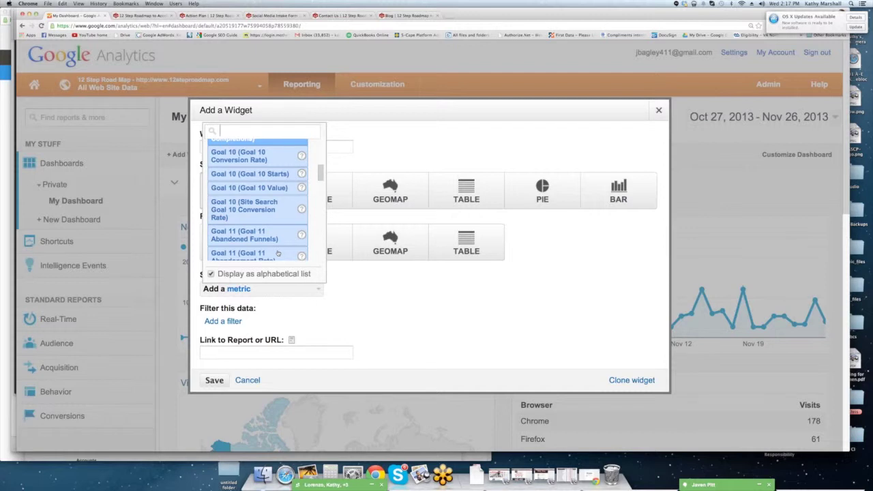
{"action": "left_click", "coordinate": [658, 110]}
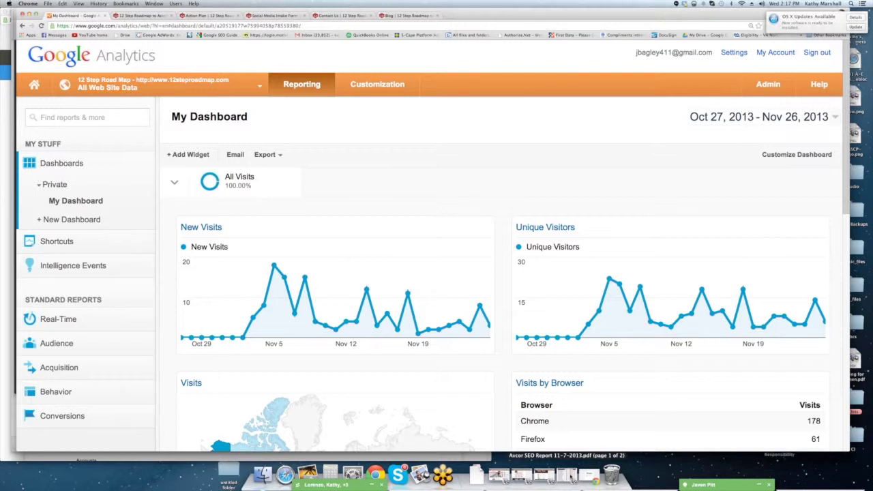
Step: Bring up Avcor SEO Report 11-7-2013.pdf in Preview, compare previous and current month keyword rankings on Yahoo and in the preceding table, and minimize it
{"action": "left_click", "coordinate": [567, 475]}
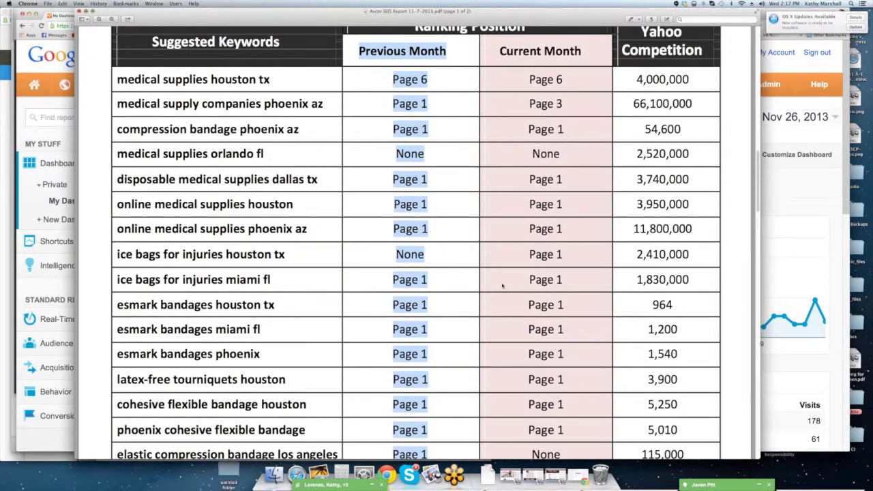
{"action": "left_click", "coordinate": [755, 88]}
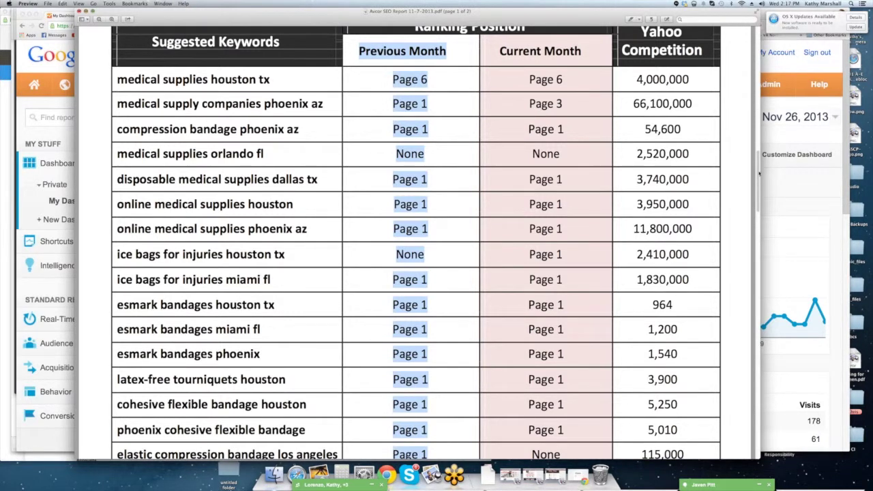
{"action": "left_click", "coordinate": [759, 170]}
{"action": "scroll", "coordinate": [568, 228], "scroll_direction": "down", "scroll_amount": 1}
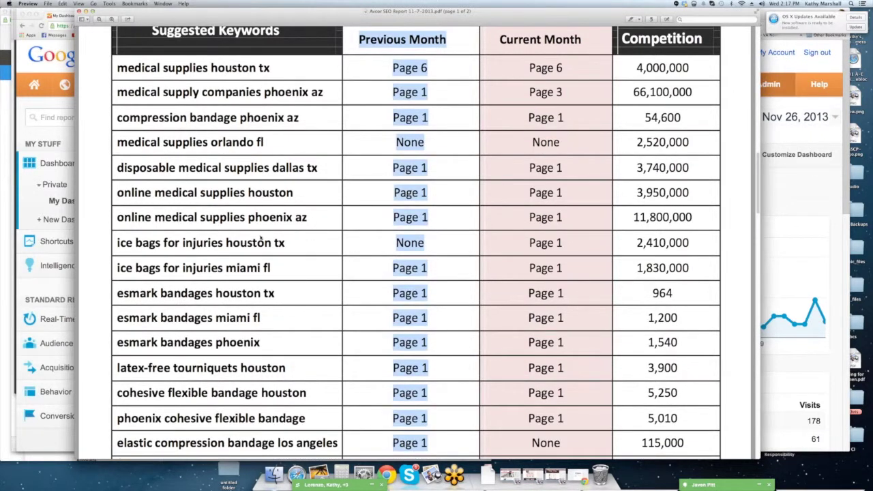
{"action": "scroll", "coordinate": [241, 232], "scroll_direction": "up", "scroll_amount": 10}
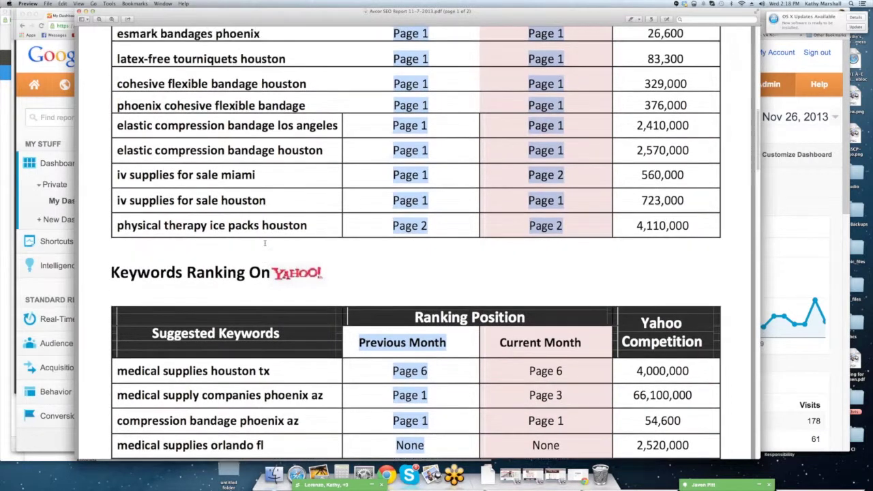
{"action": "scroll", "coordinate": [266, 246], "scroll_direction": "up", "scroll_amount": 3}
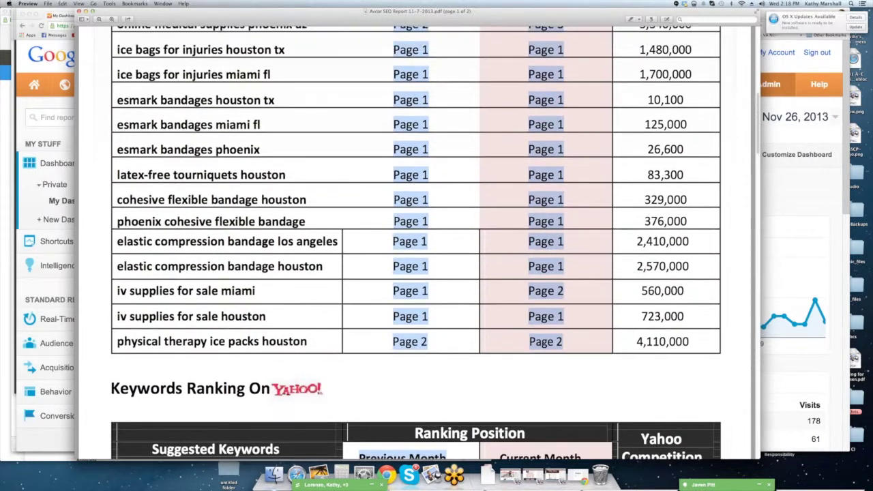
{"action": "scroll", "coordinate": [265, 242], "scroll_direction": "up", "scroll_amount": 2}
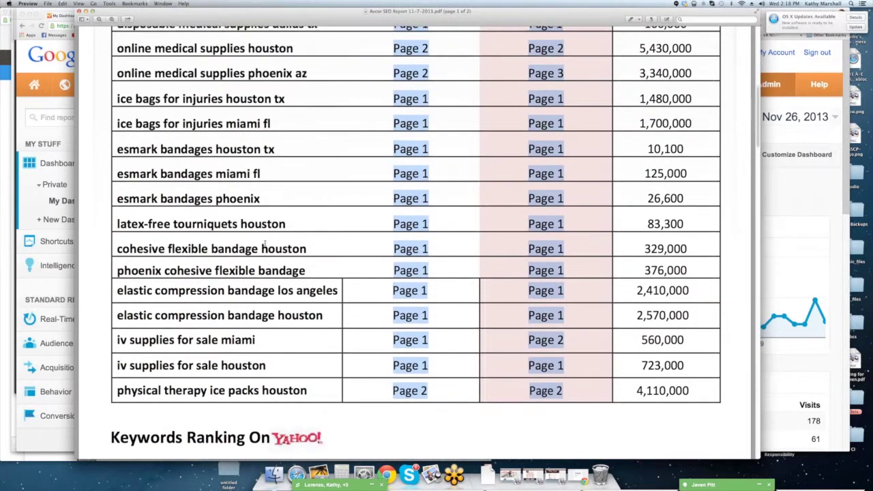
{"action": "scroll", "coordinate": [265, 242], "scroll_direction": "up", "scroll_amount": 1}
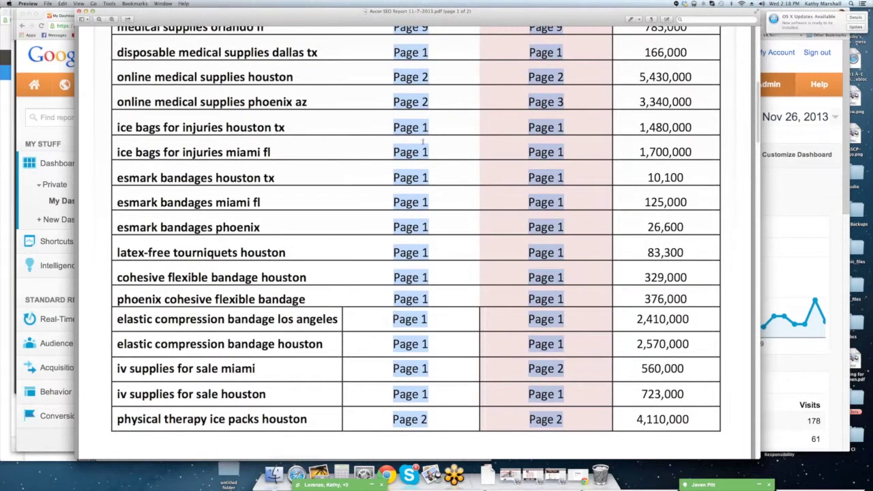
{"action": "scroll", "coordinate": [504, 314], "scroll_direction": "up", "scroll_amount": 3}
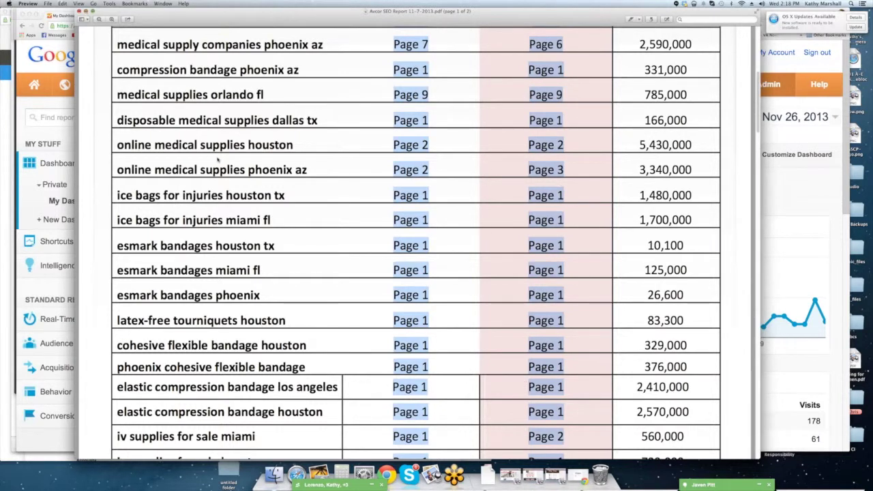
{"action": "key", "text": "super+m"}
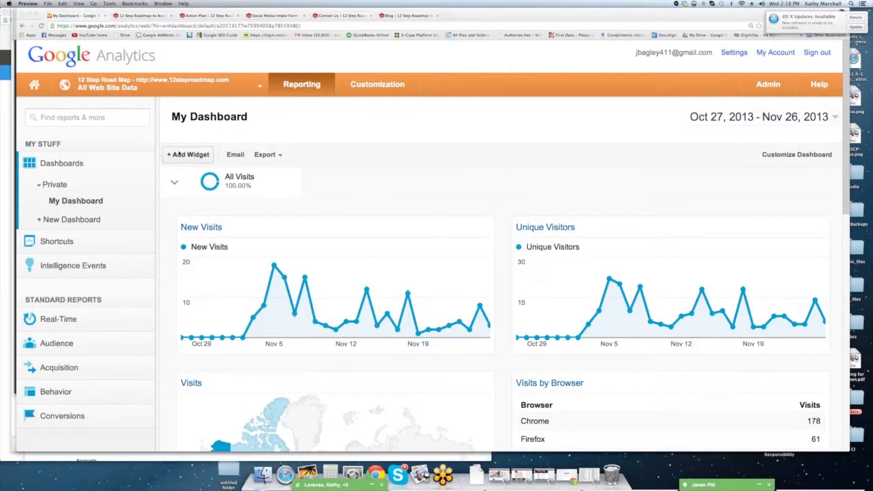